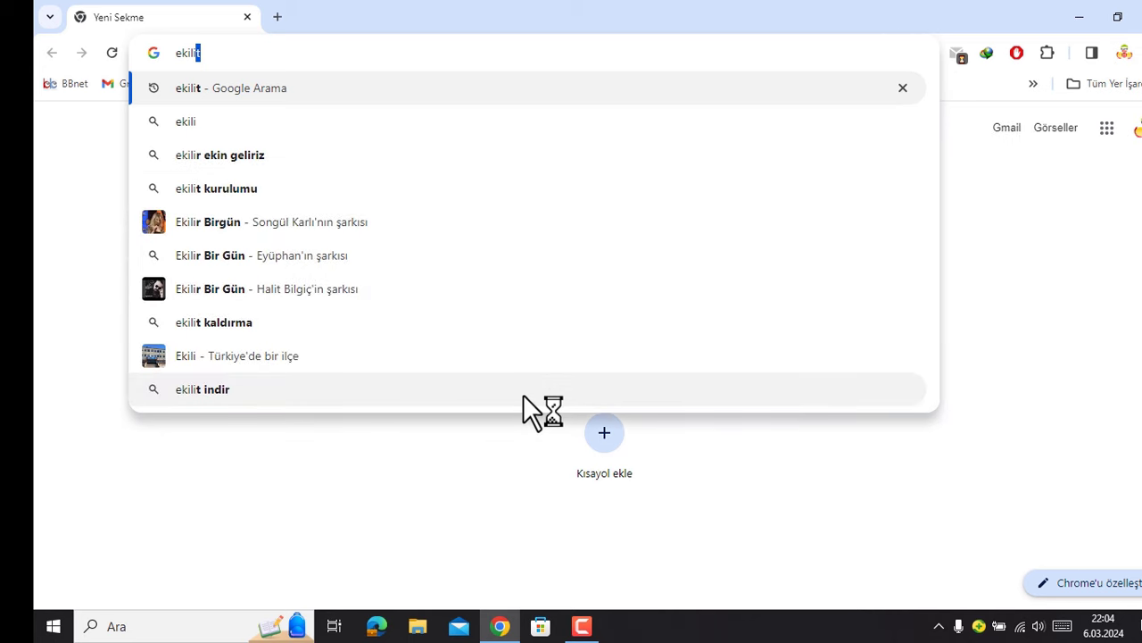
- Run a Google search for 'ekilit' from the Chrome address bar
key(Return)
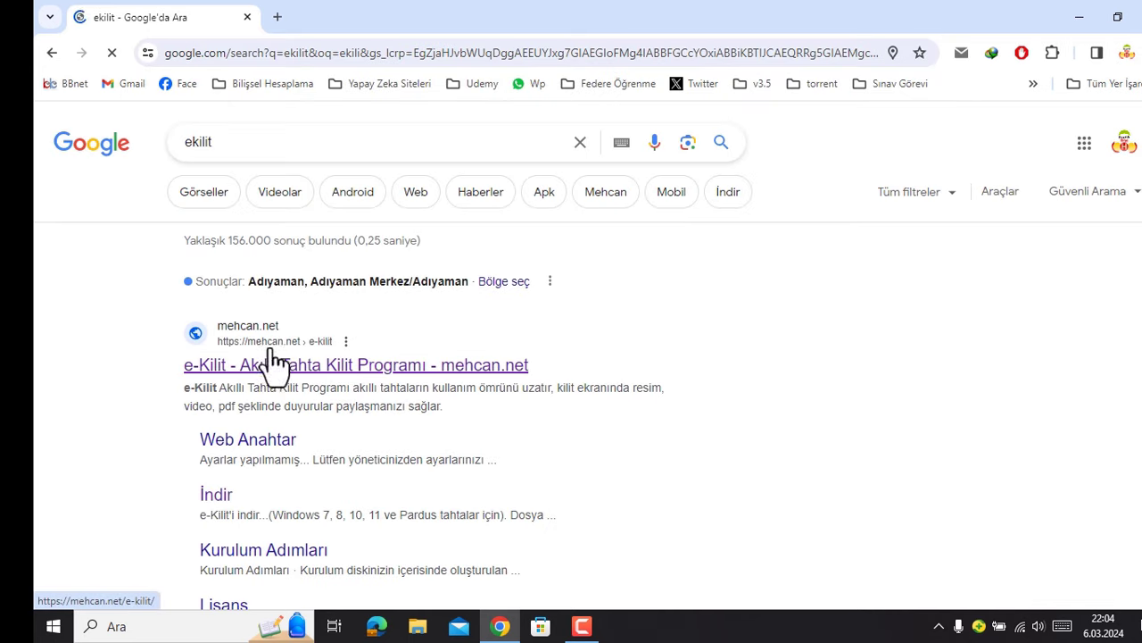
- Download ekilit_kurulum.zip from mehcan.net's e-Kilit download page, then minimize Chrome
click(268, 376)
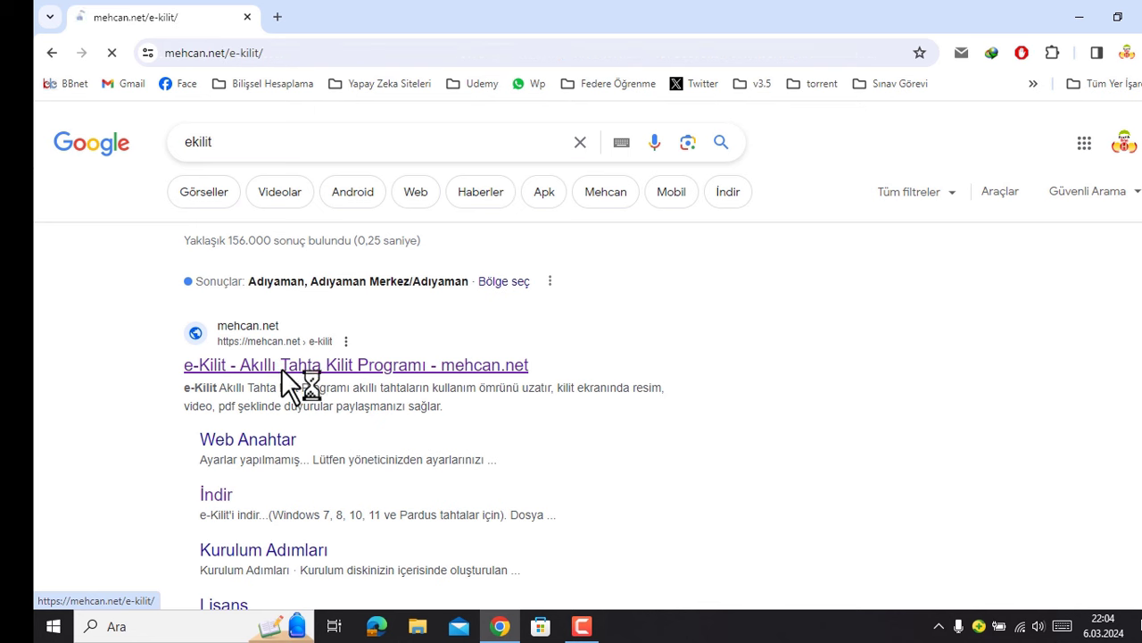
scroll(339, 303, down, 3)
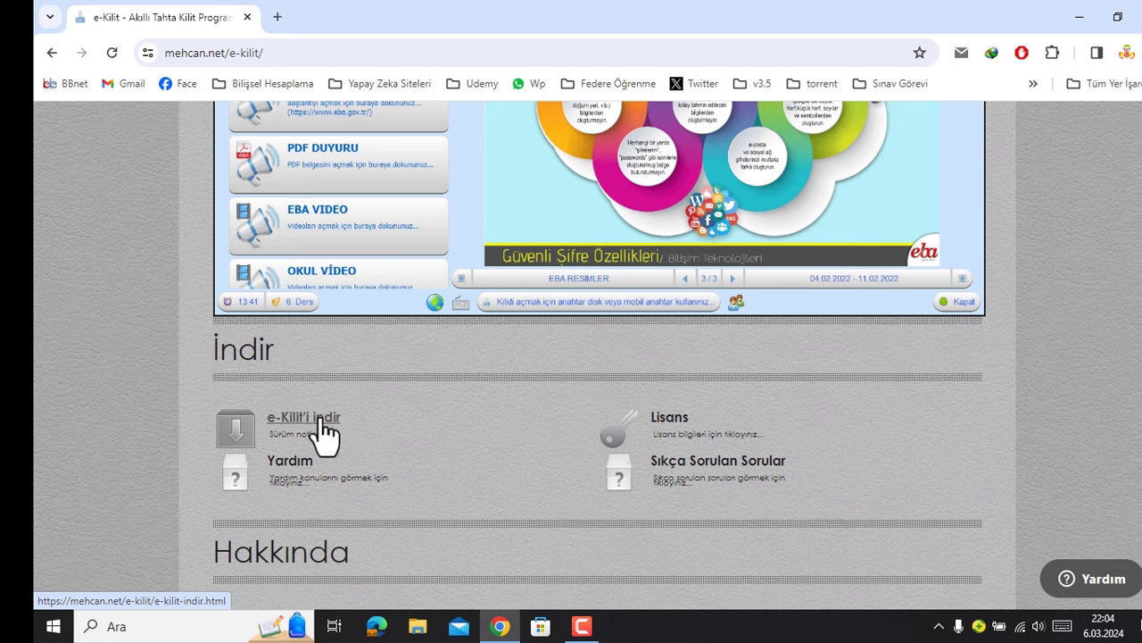
click(321, 421)
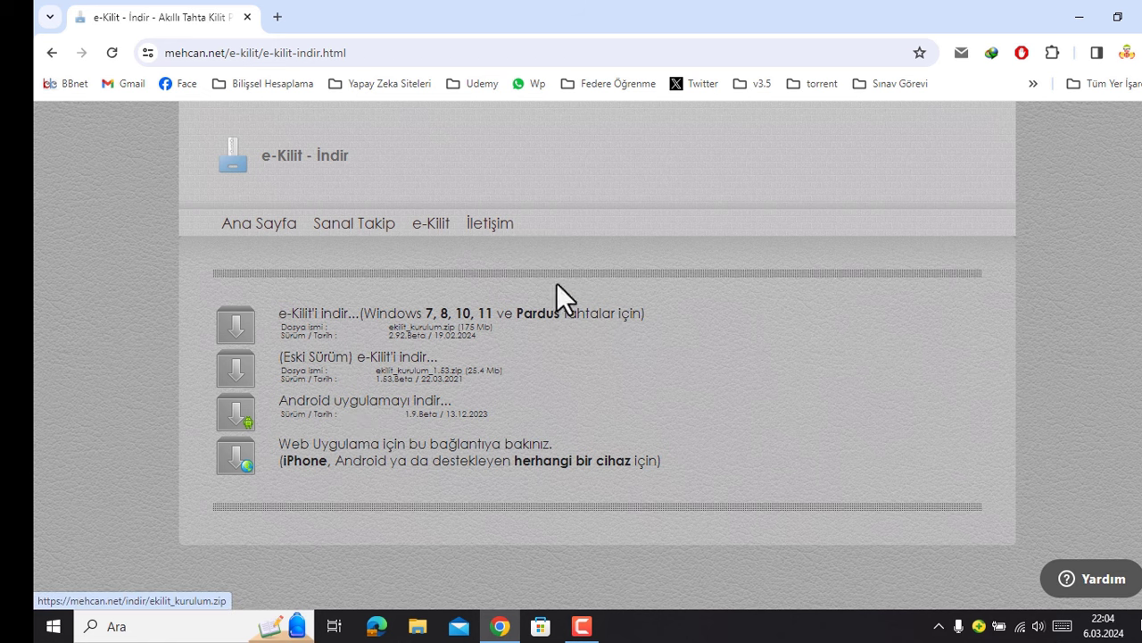
click(390, 317)
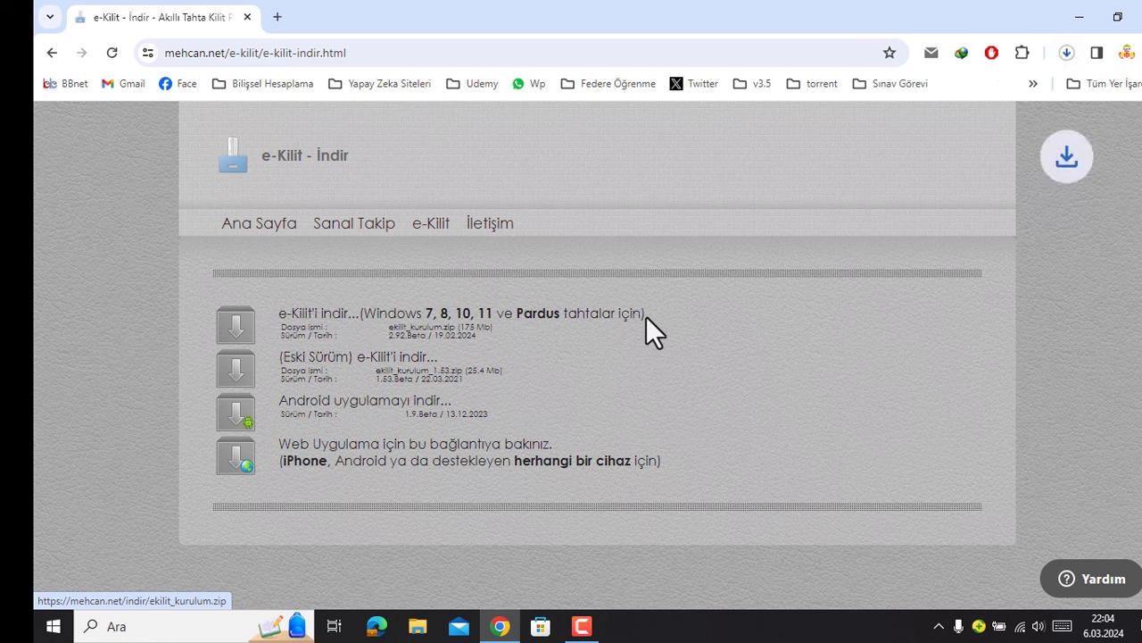
click(1065, 56)
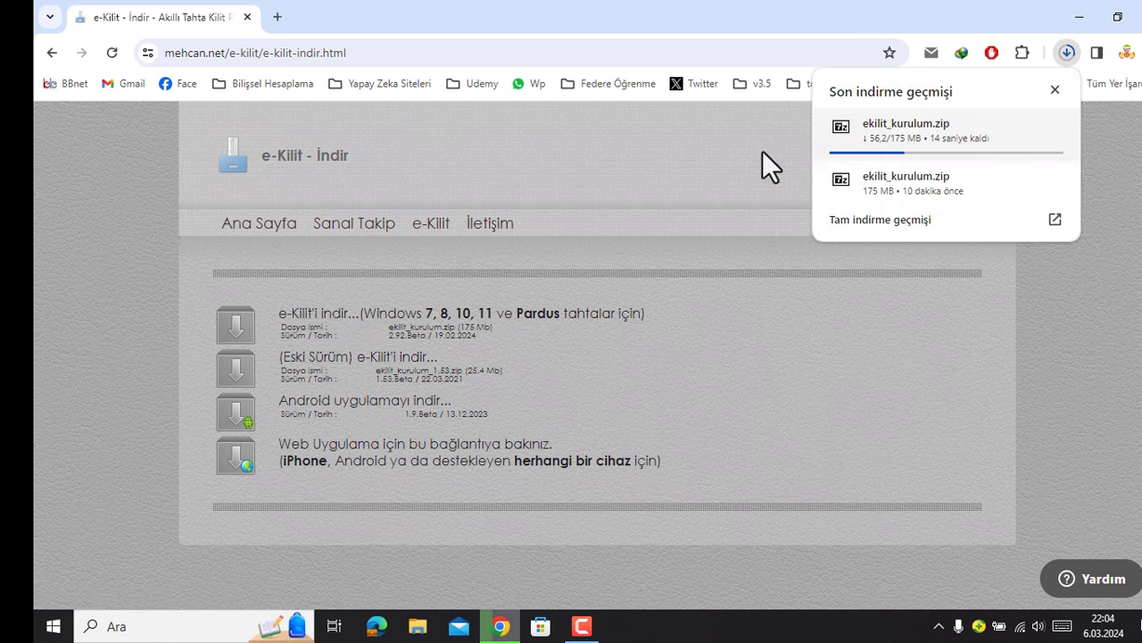
click(1082, 16)
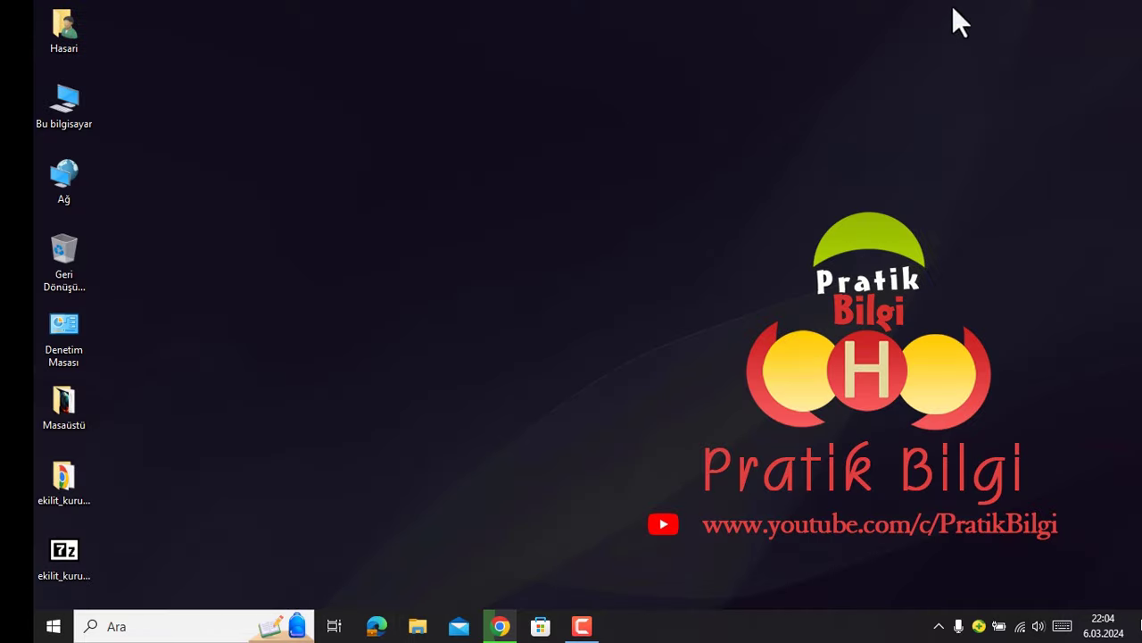
- Open the extracted ekilit_kurulum folder holding ekilit_kurulum.exe and seven Yardım shortcuts
click(70, 559)
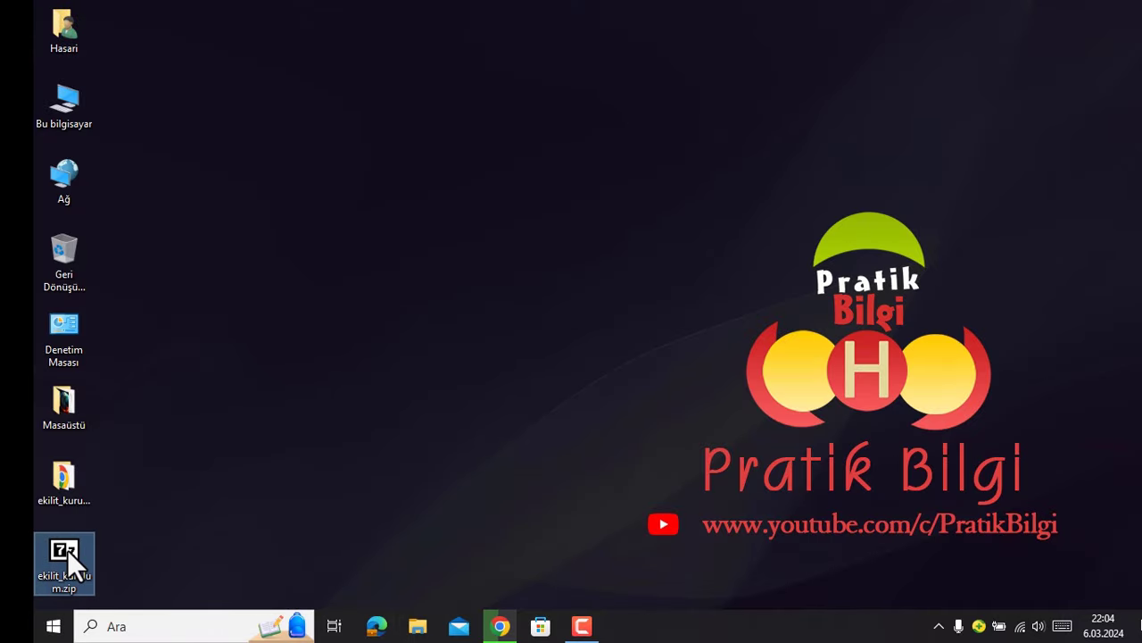
double_click(65, 480)
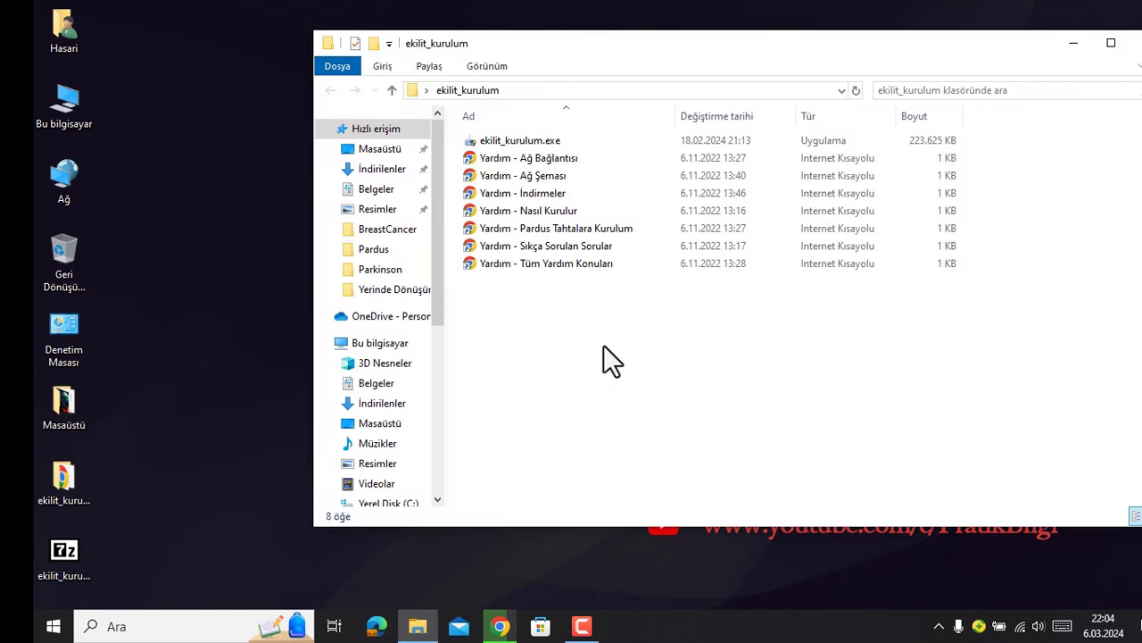
drag(603, 345, 570, 156)
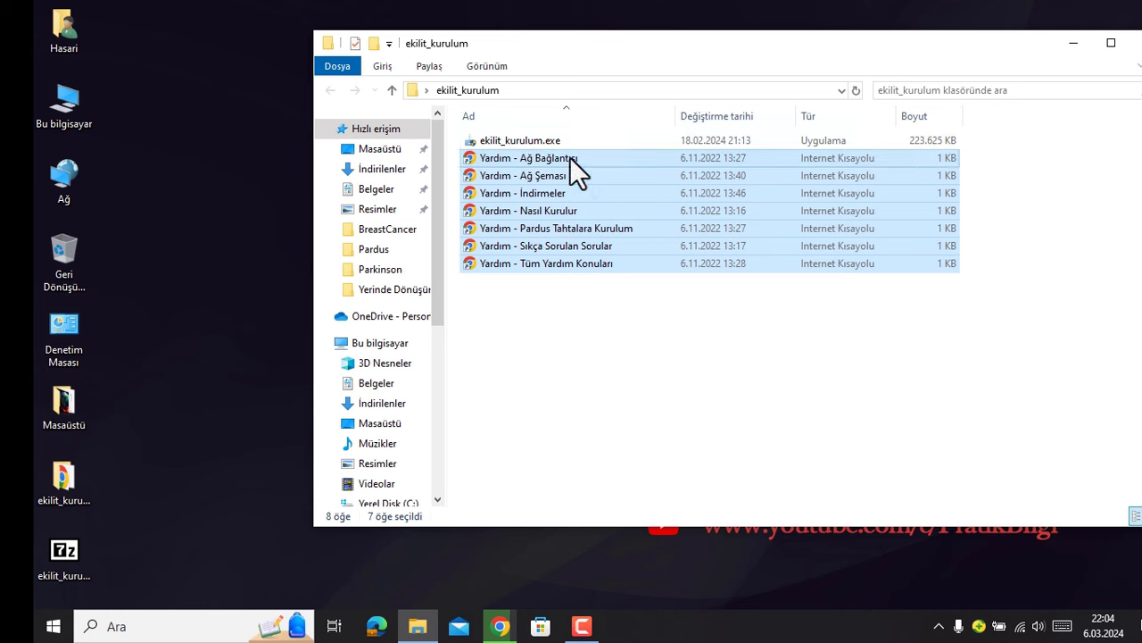
click(616, 324)
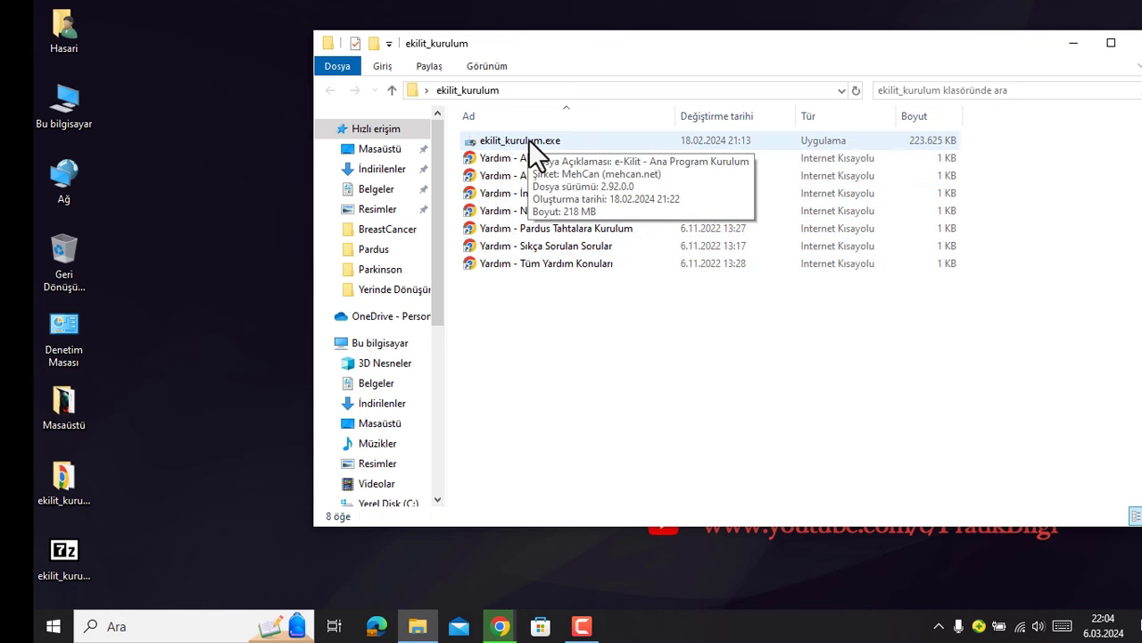
- Run ekilit_kurulum.exe through Başla and İleri, allowing all changes in 360 Total Security
double_click(528, 139)
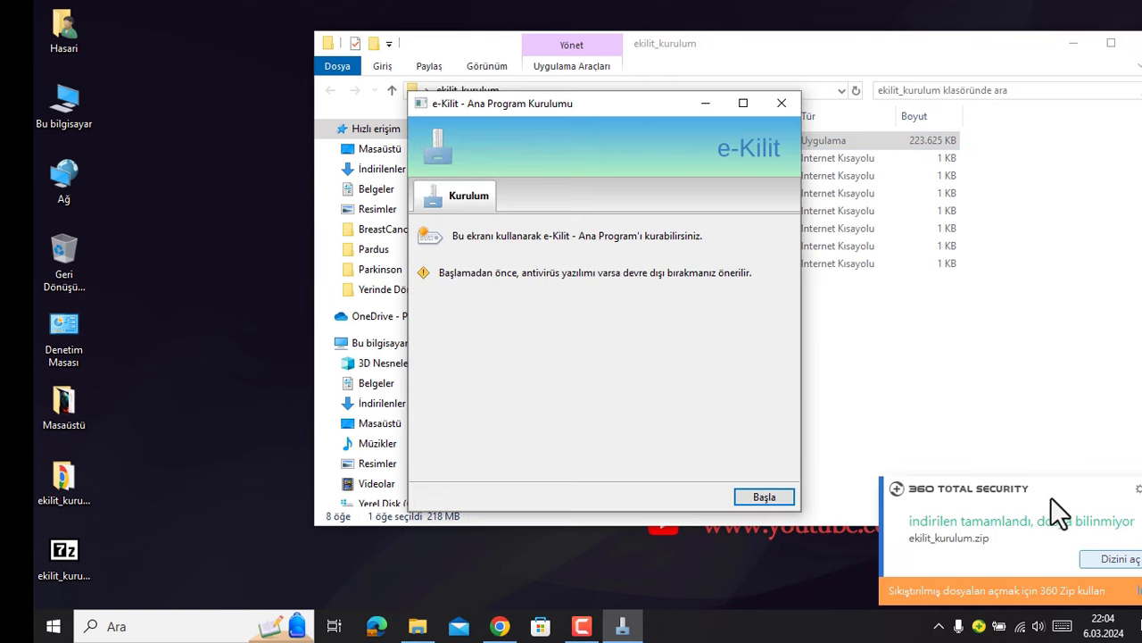
click(761, 497)
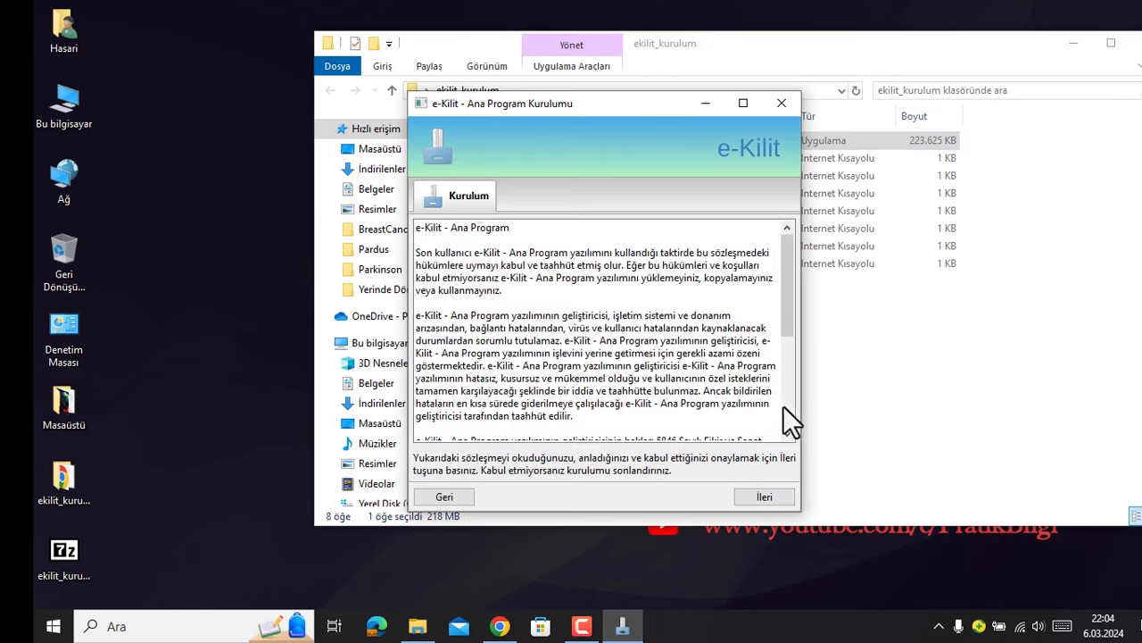
click(765, 496)
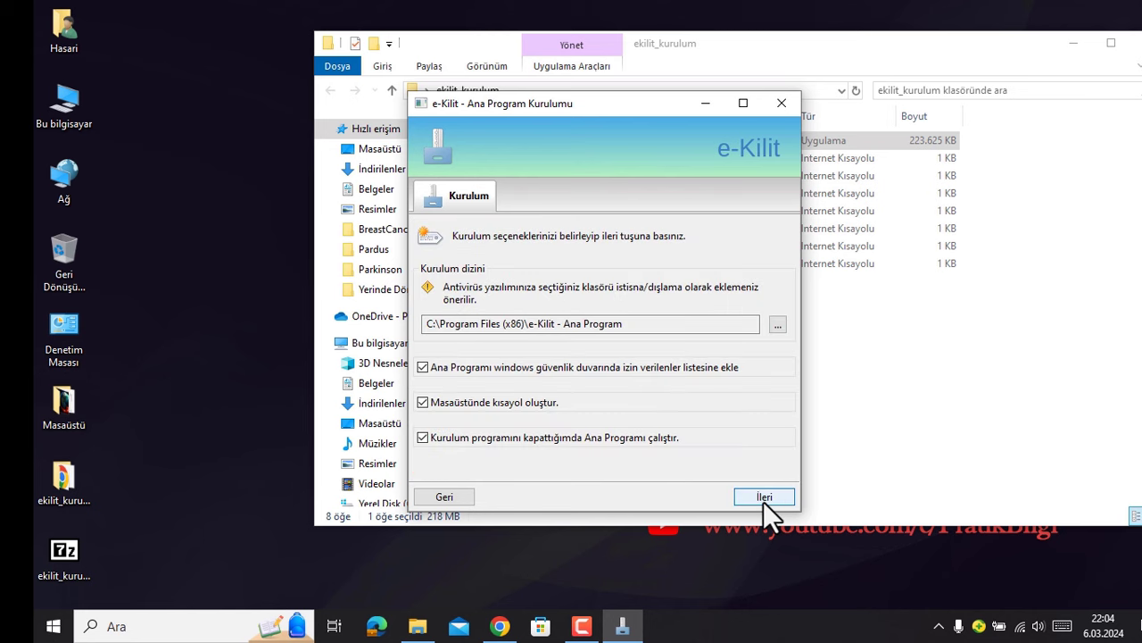
click(764, 497)
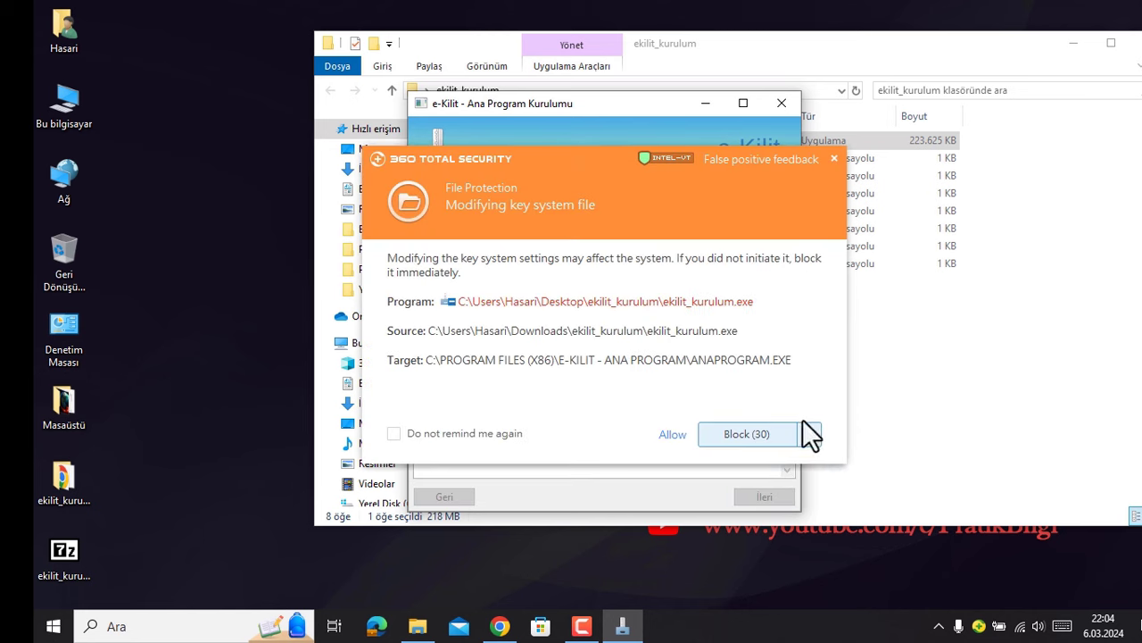
click(807, 433)
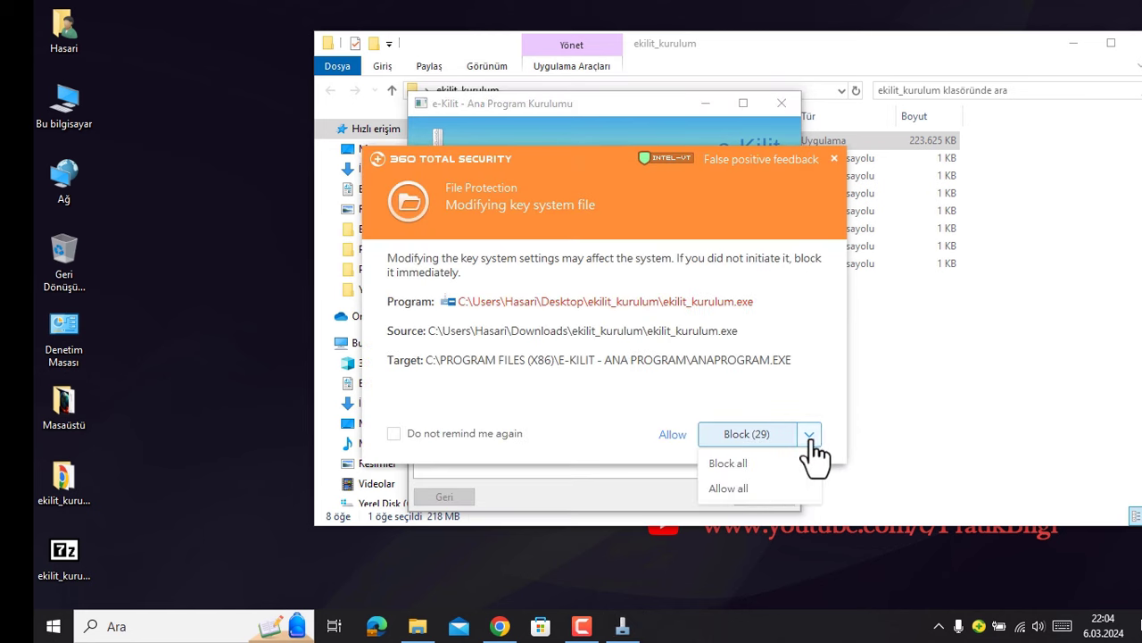
click(731, 488)
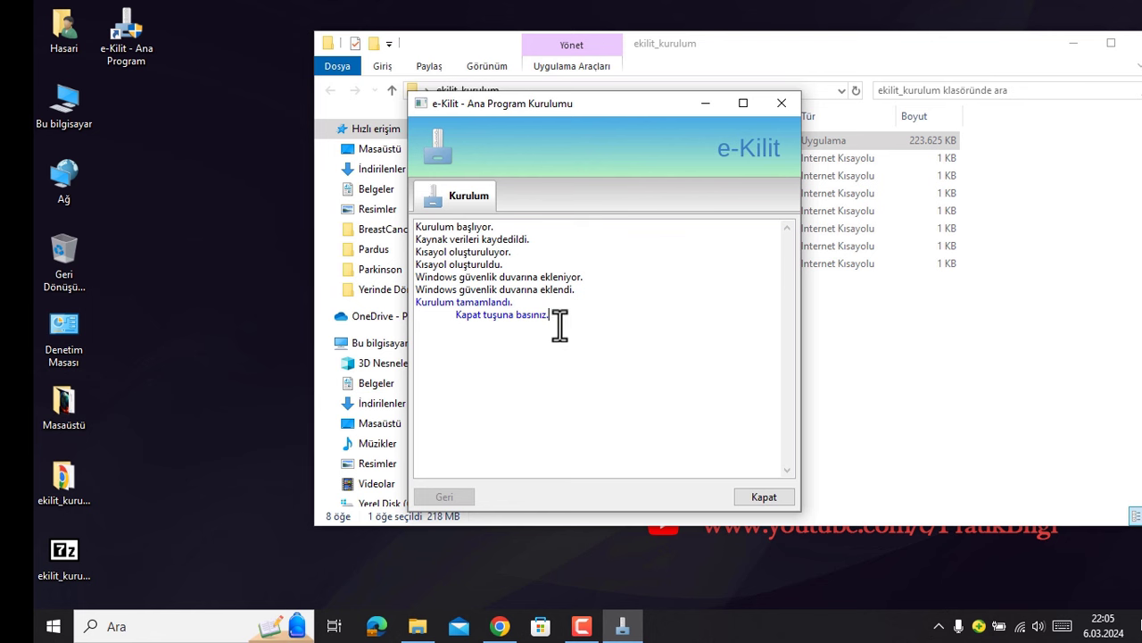
drag(559, 324, 452, 301)
- Close the finished installer and untick Hesap oluştur in the Giriş dialog
click(771, 497)
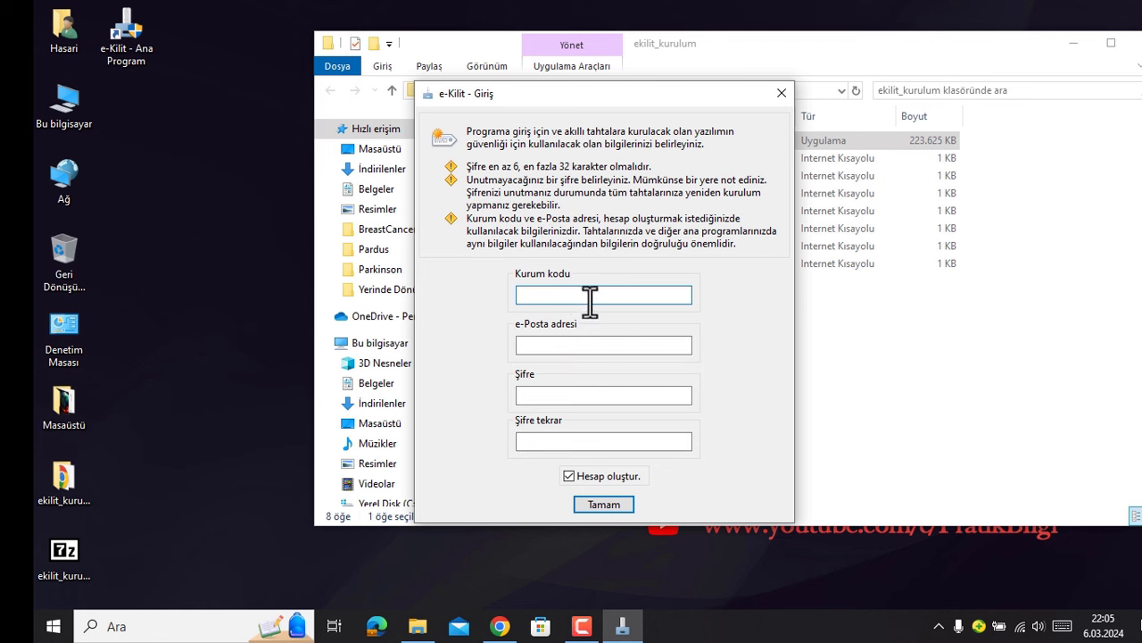
drag(635, 91, 670, 105)
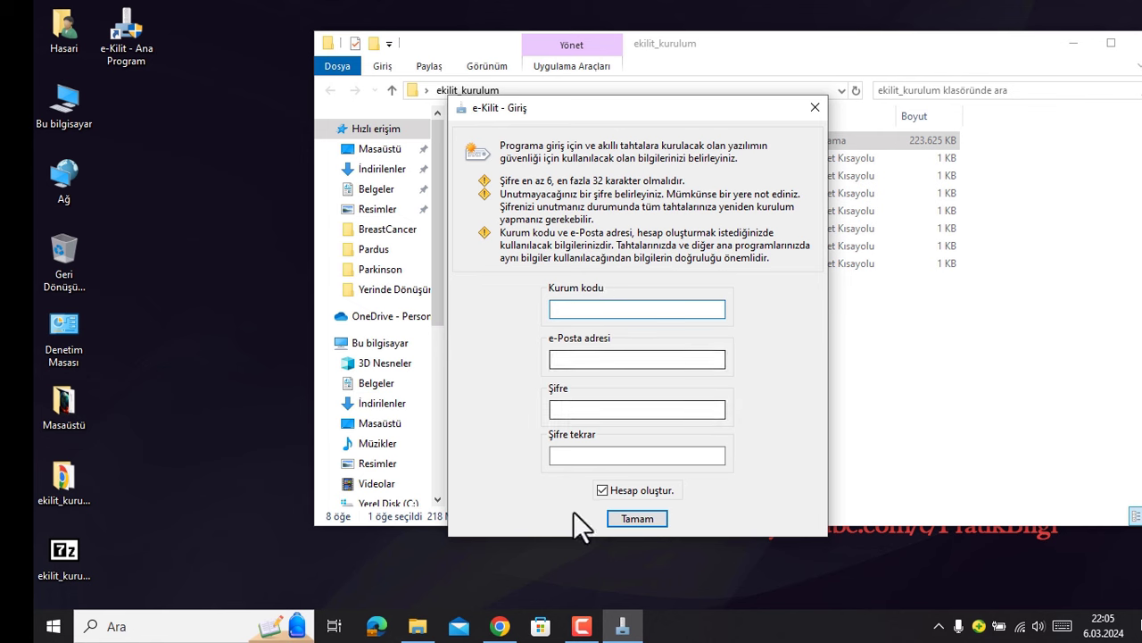
click(601, 489)
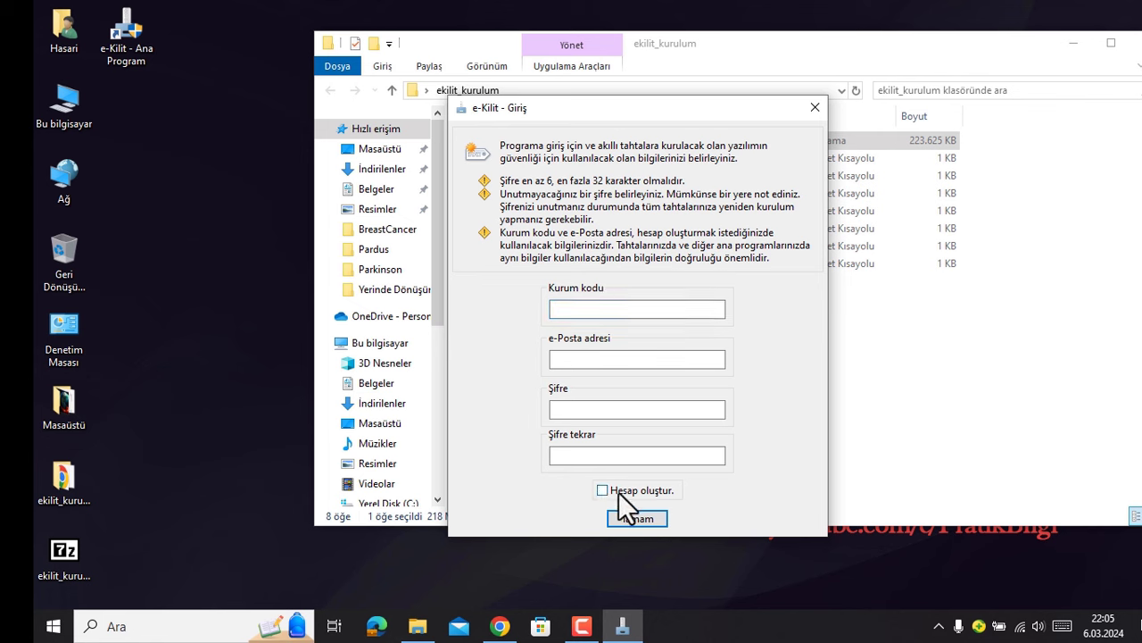
- Fill in the institution code, e-mail address and password twice, then confirm with Tamam
click(591, 310)
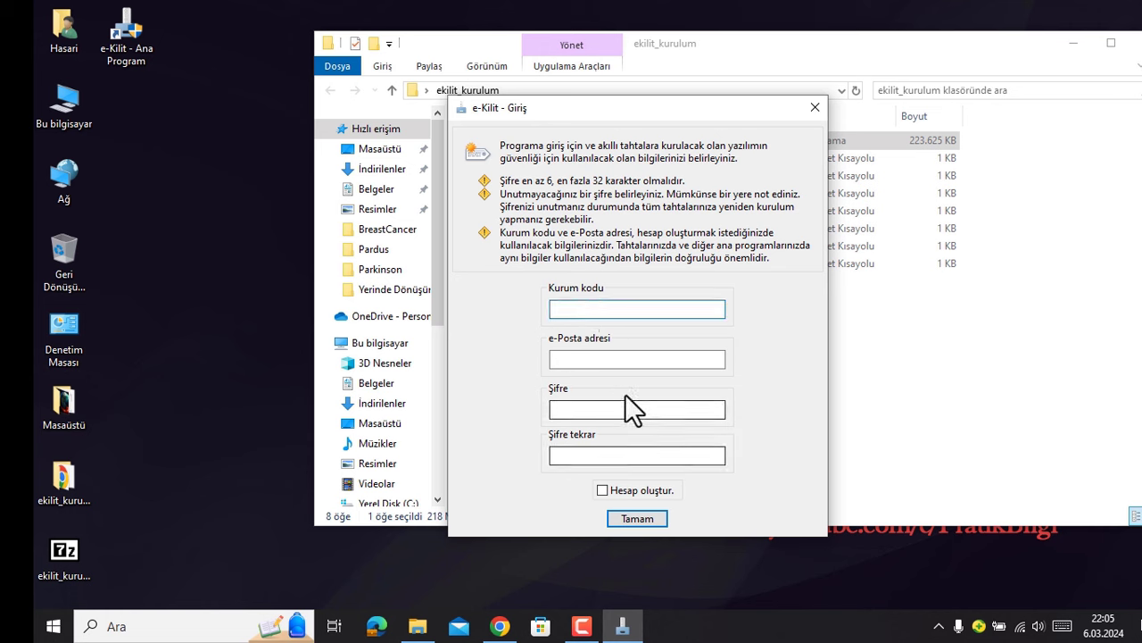
text(9)
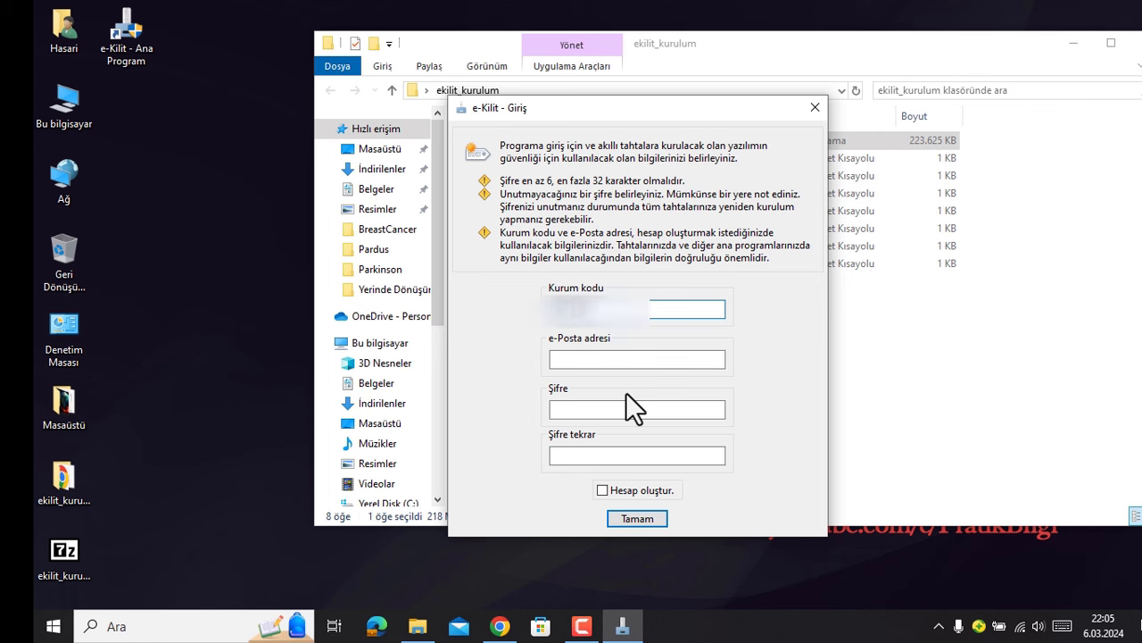
click(626, 362)
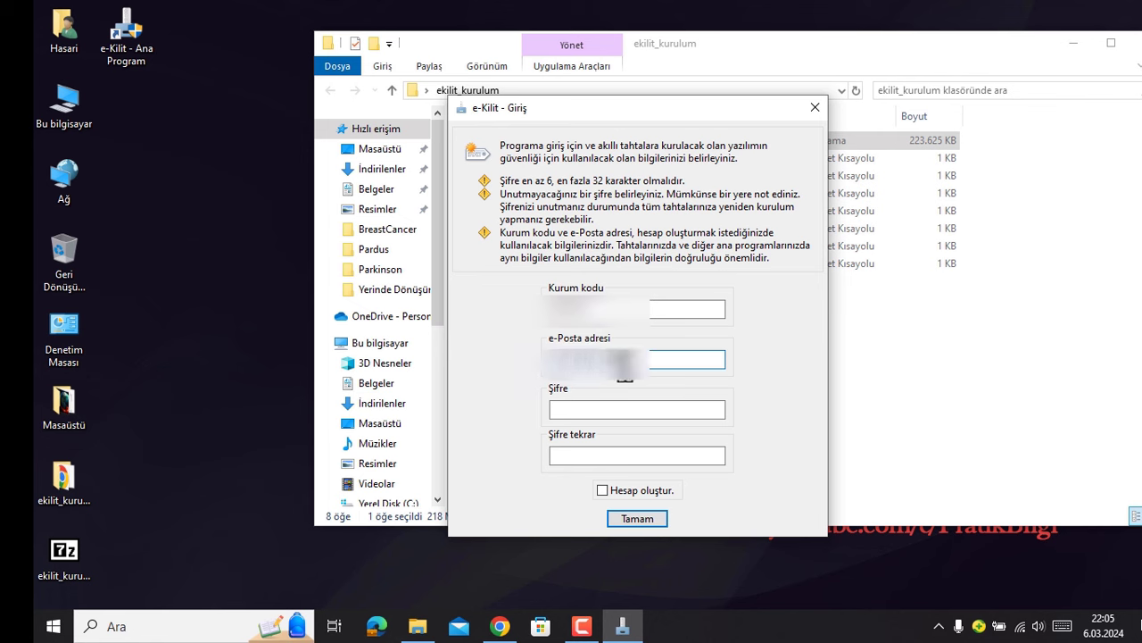
text(m)
key(Tab)
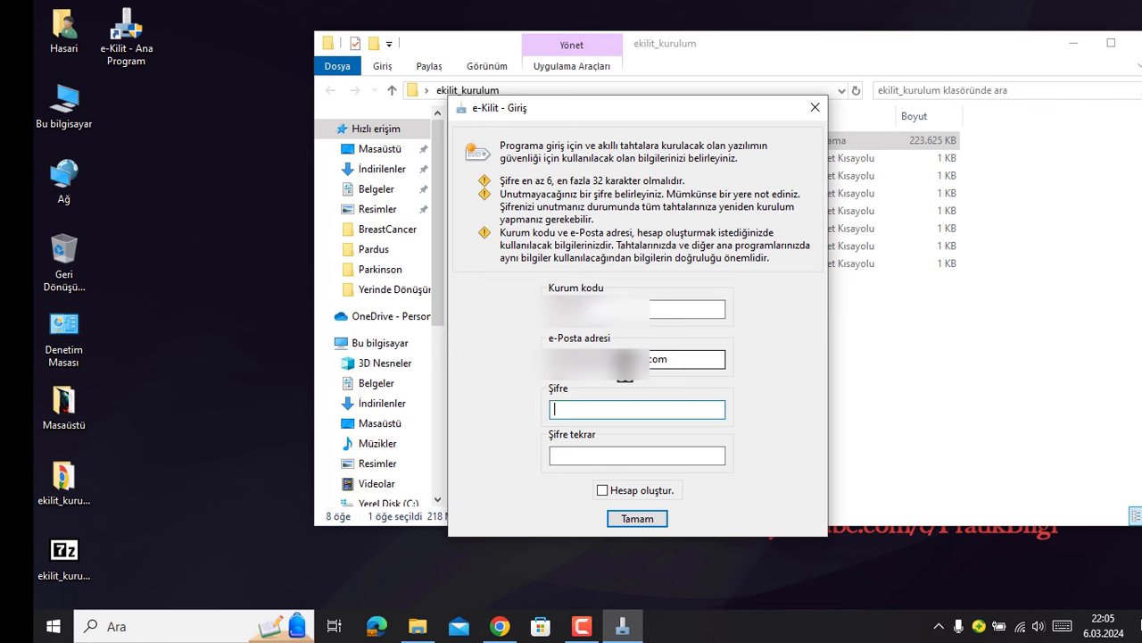
text(•••••••••••••)
key(Tab)
text(•••••••••••)
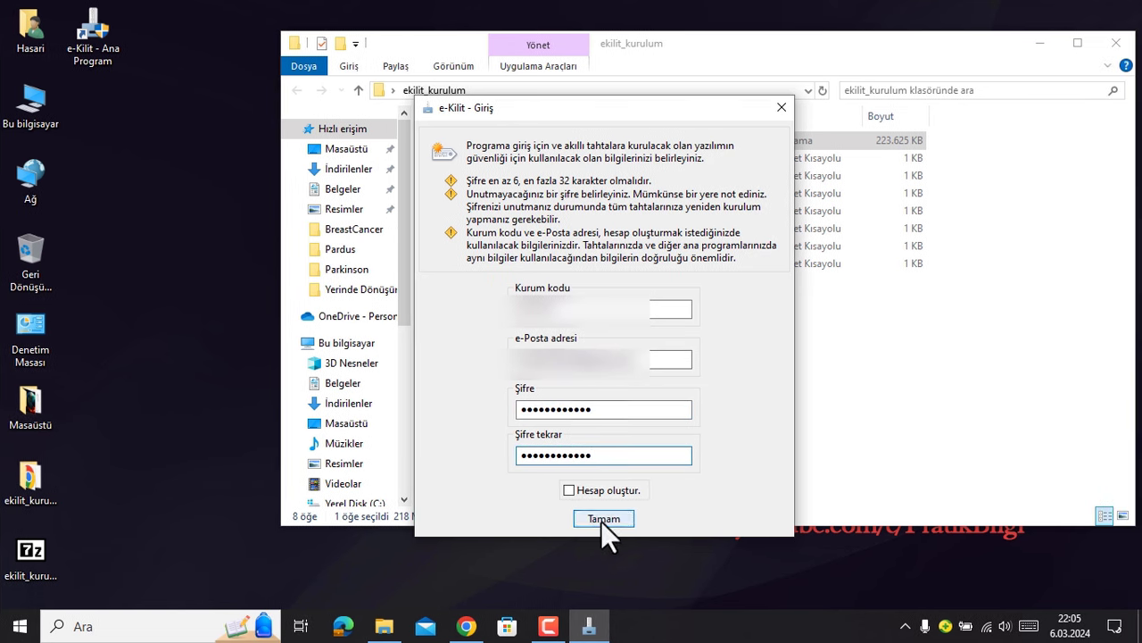
click(603, 519)
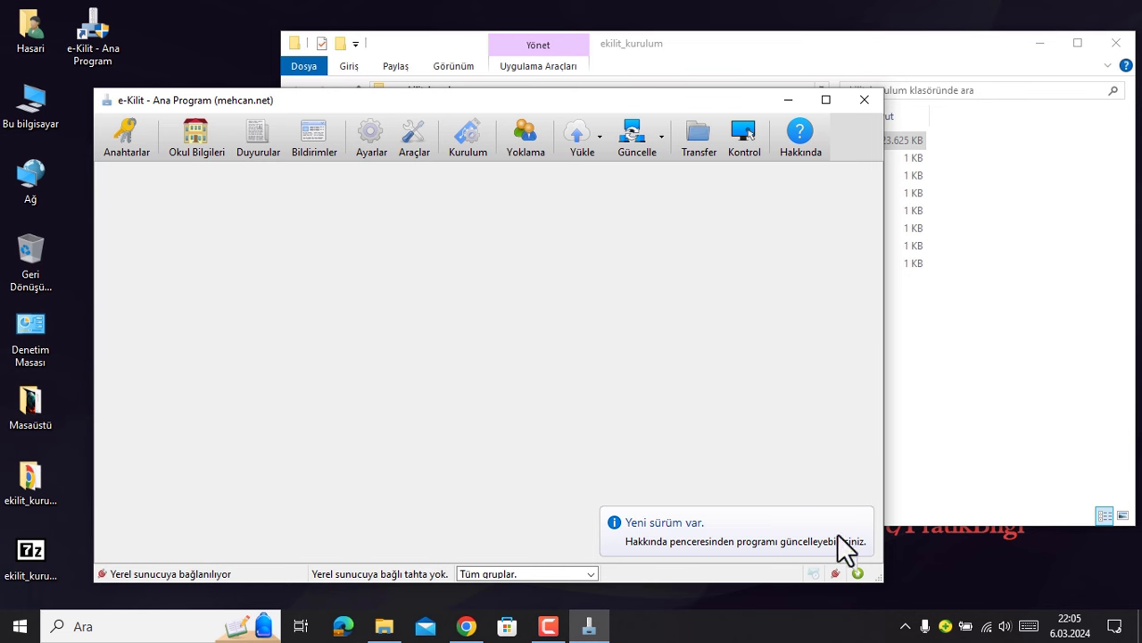
- Check for updates under Hakkında, then download the new version and install it
click(800, 134)
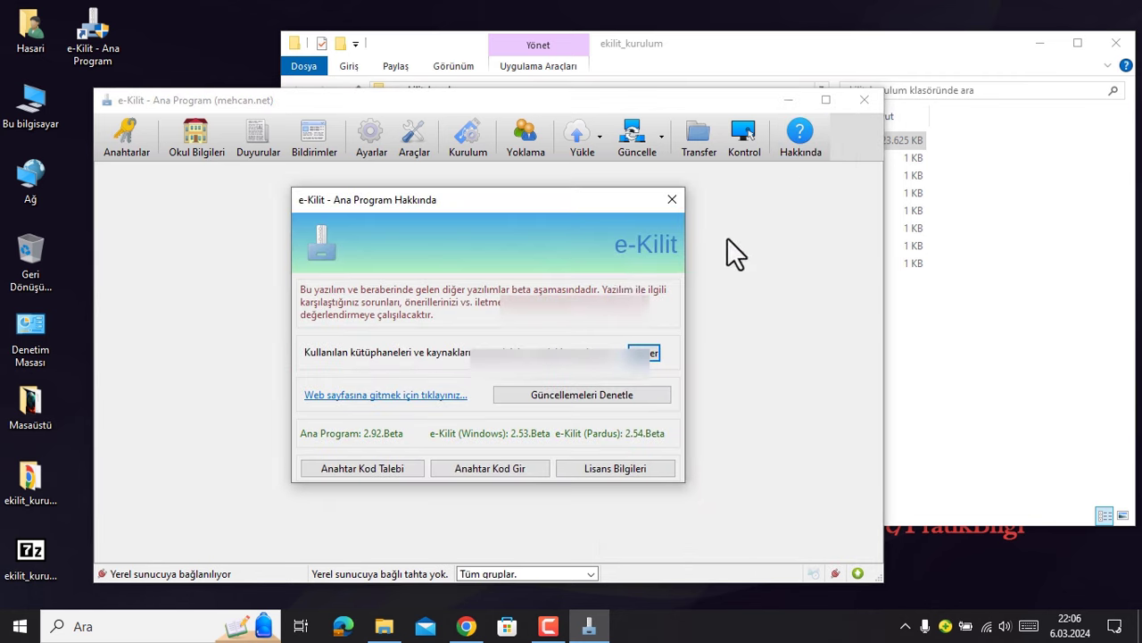
click(588, 395)
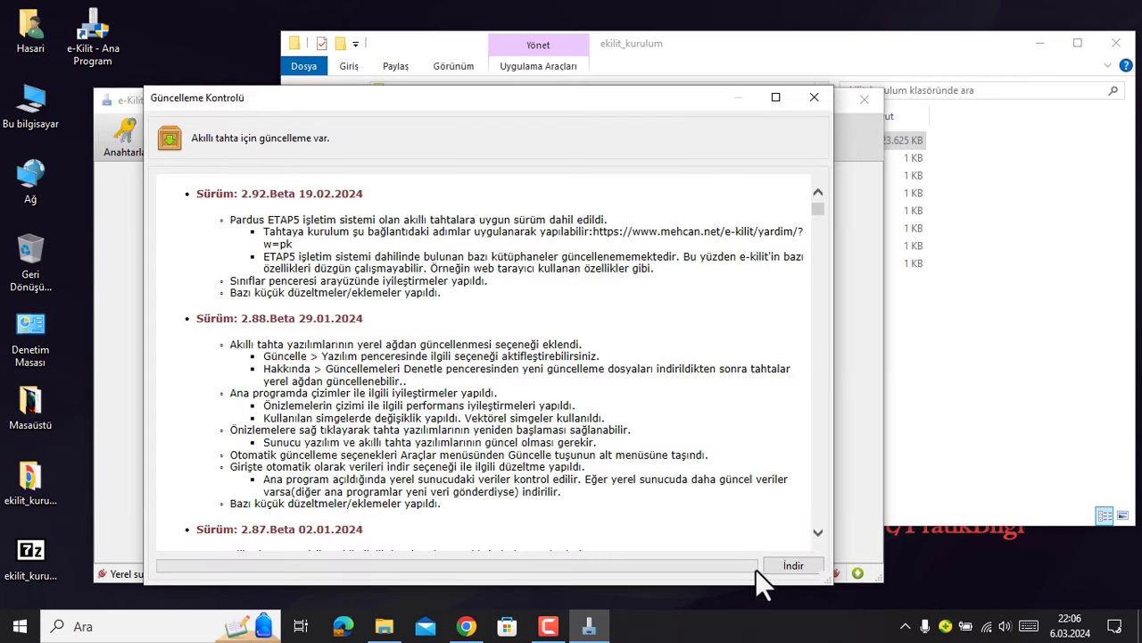
click(785, 566)
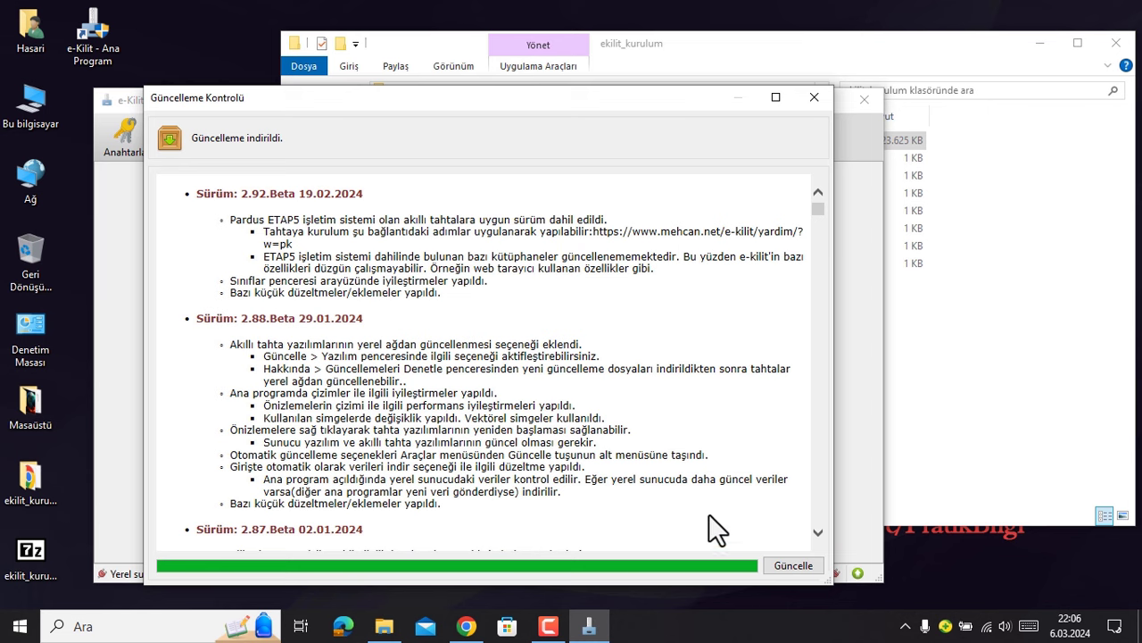
click(785, 566)
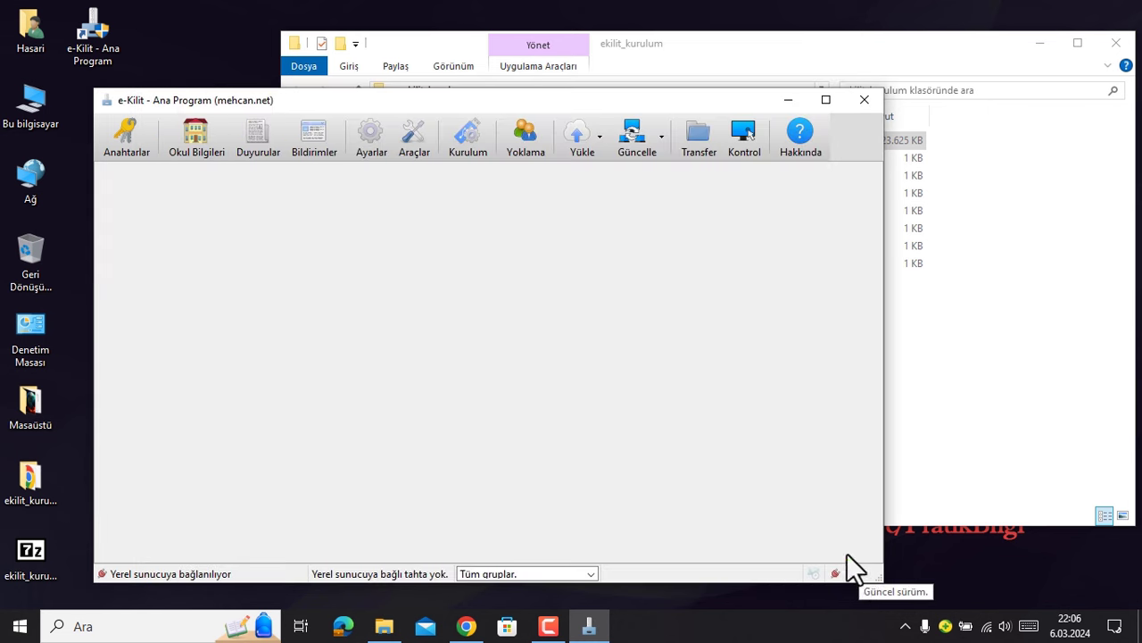
drag(541, 99, 611, 99)
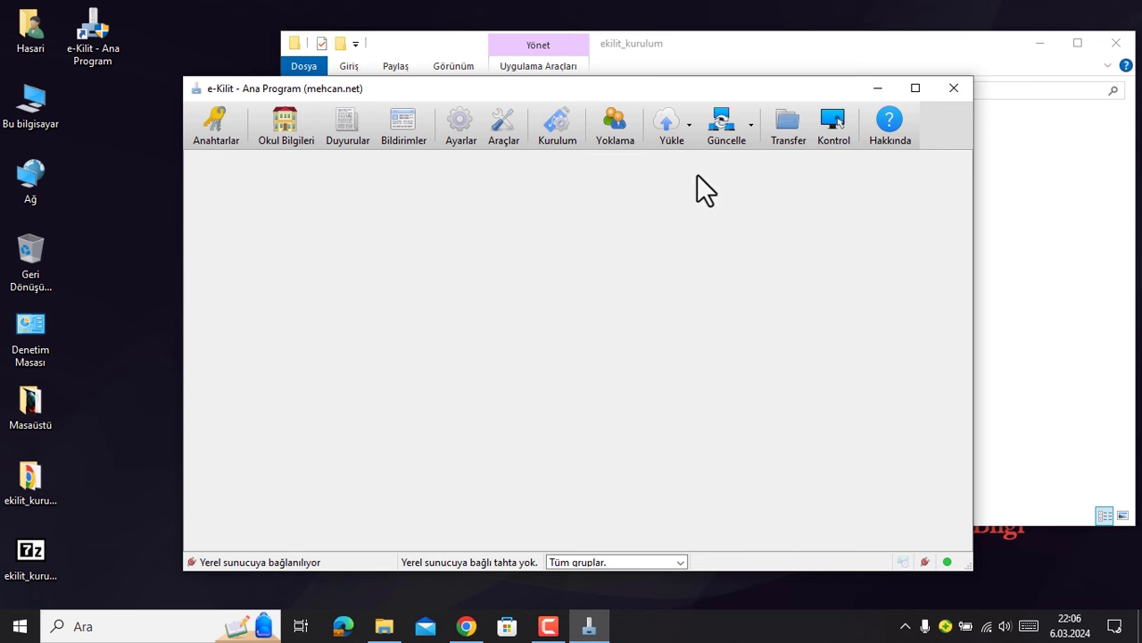
click(692, 136)
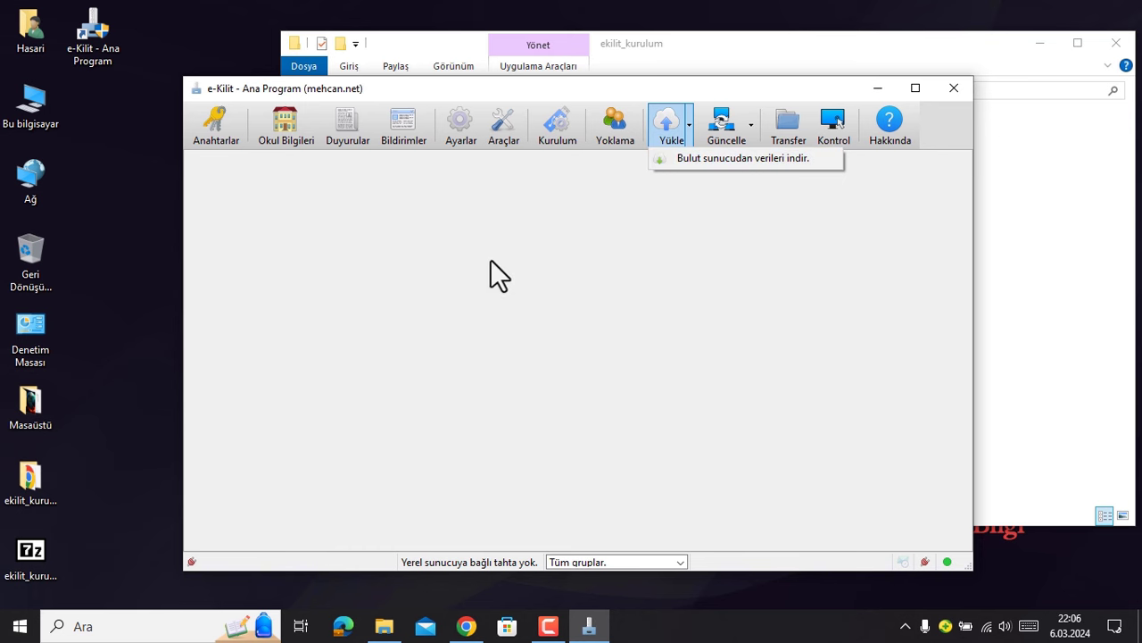
click(658, 308)
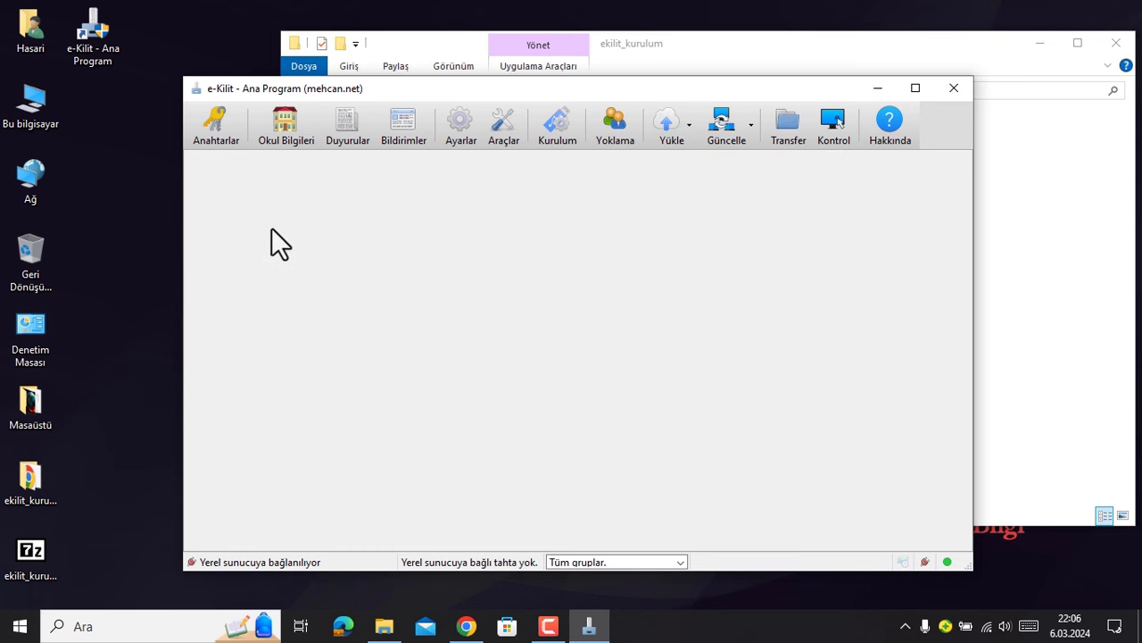
click(283, 129)
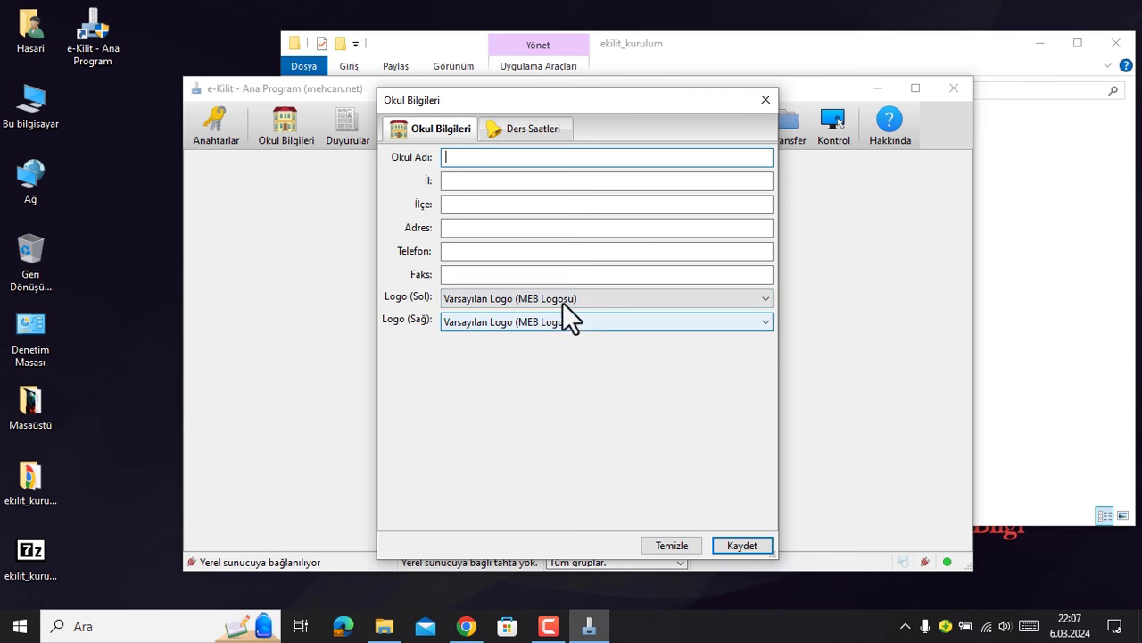
click(529, 130)
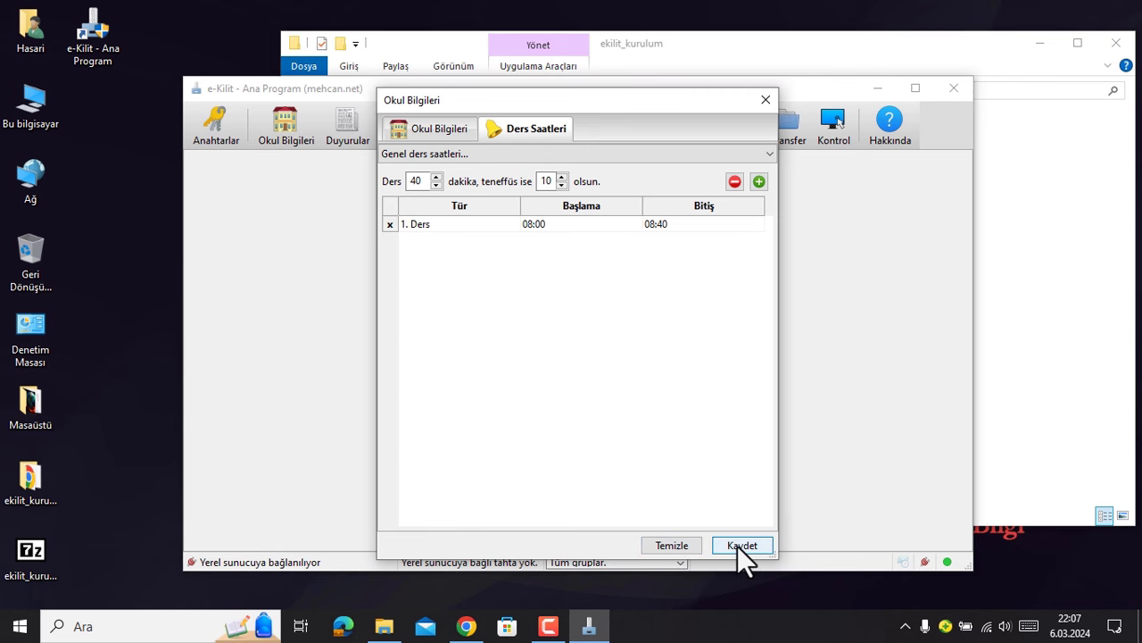
click(765, 99)
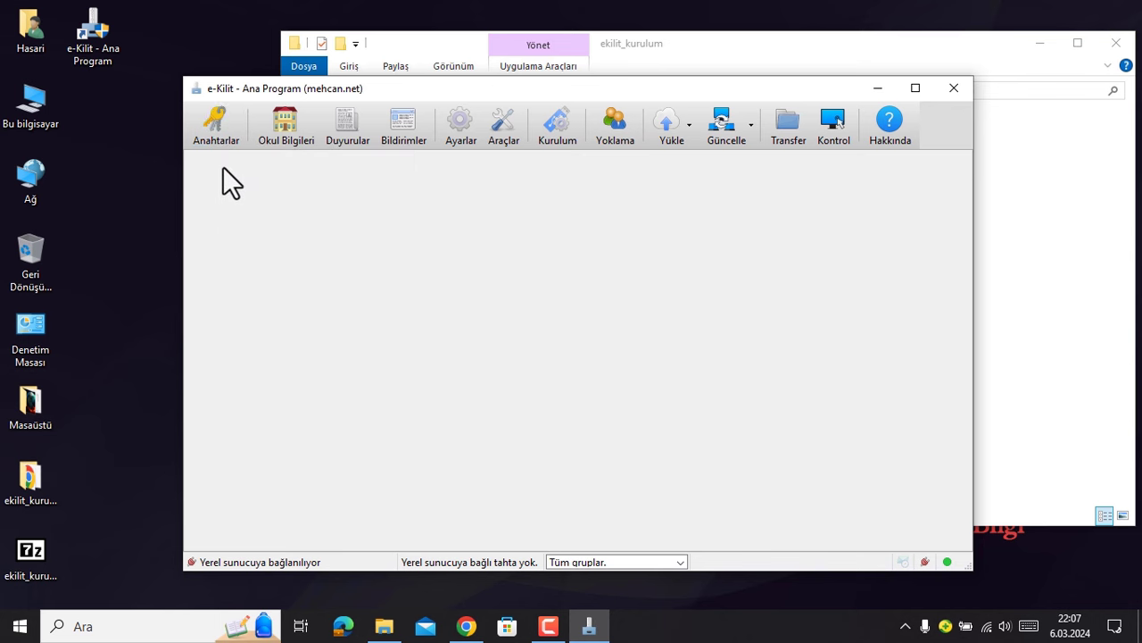
click(213, 125)
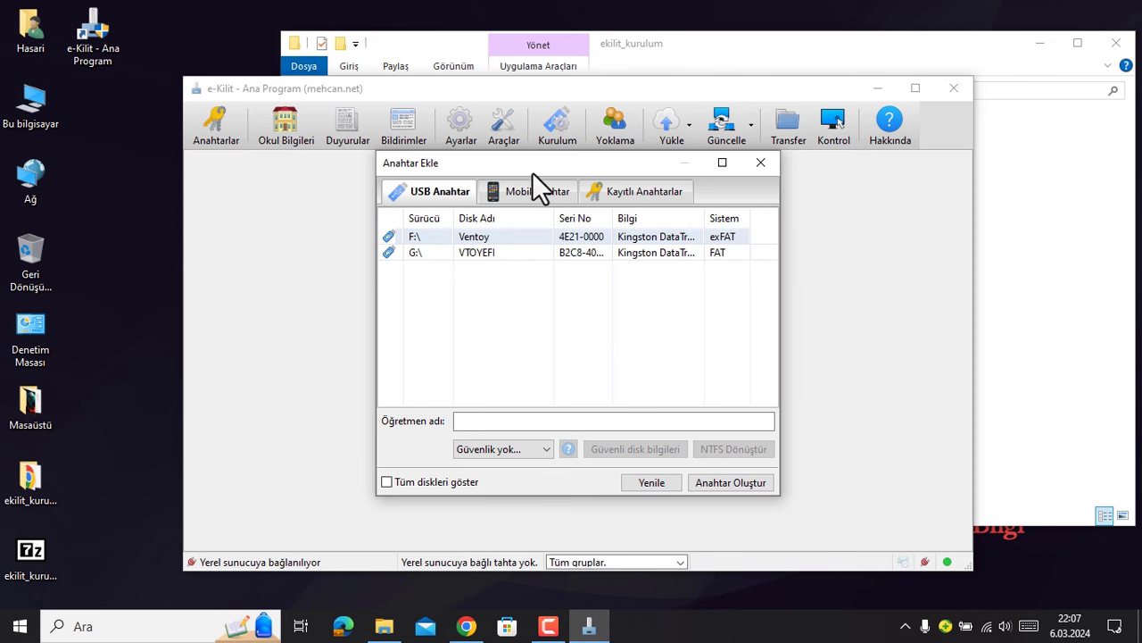
drag(532, 172, 497, 169)
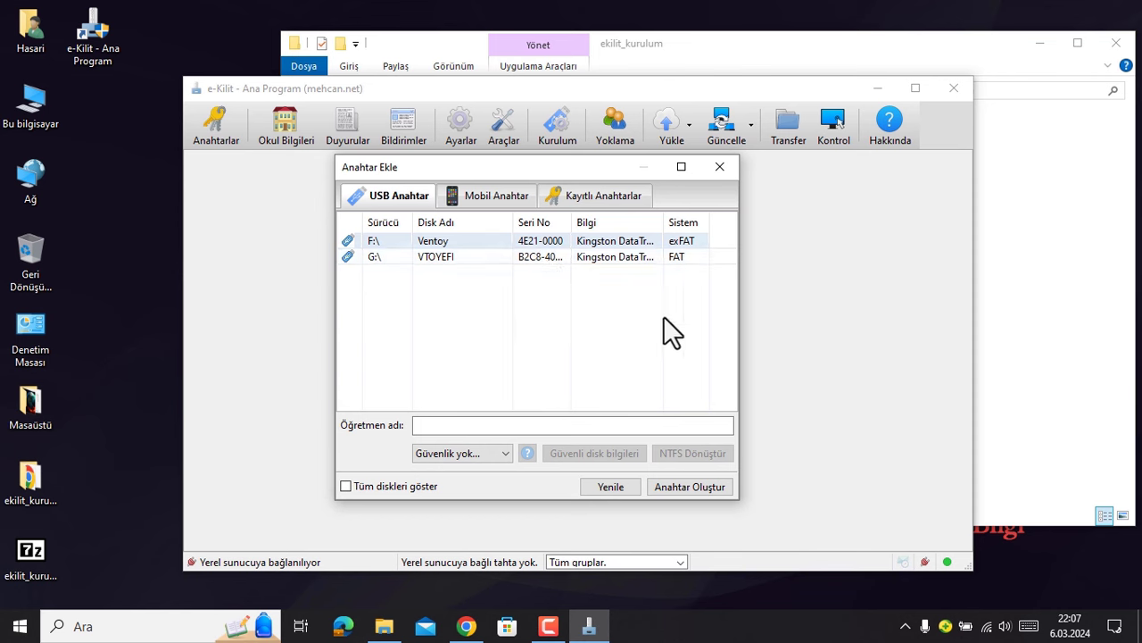
click(720, 168)
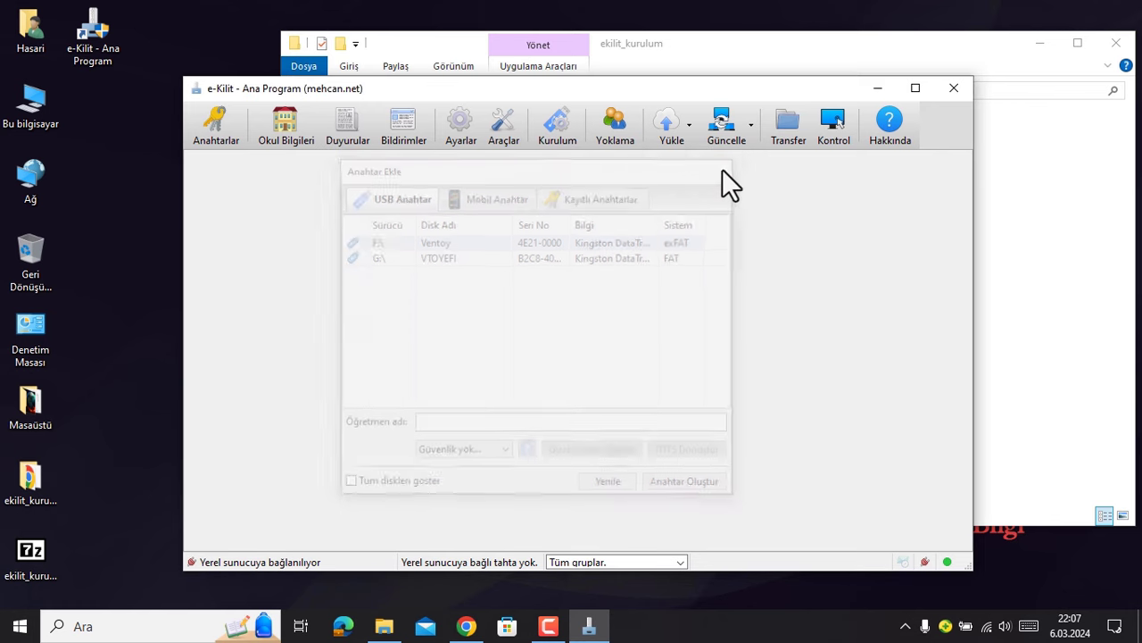
- Attempt Yükle > Bulut sunucudan verileri indir, confirm Evet, and dismiss the licence-required error
click(689, 130)
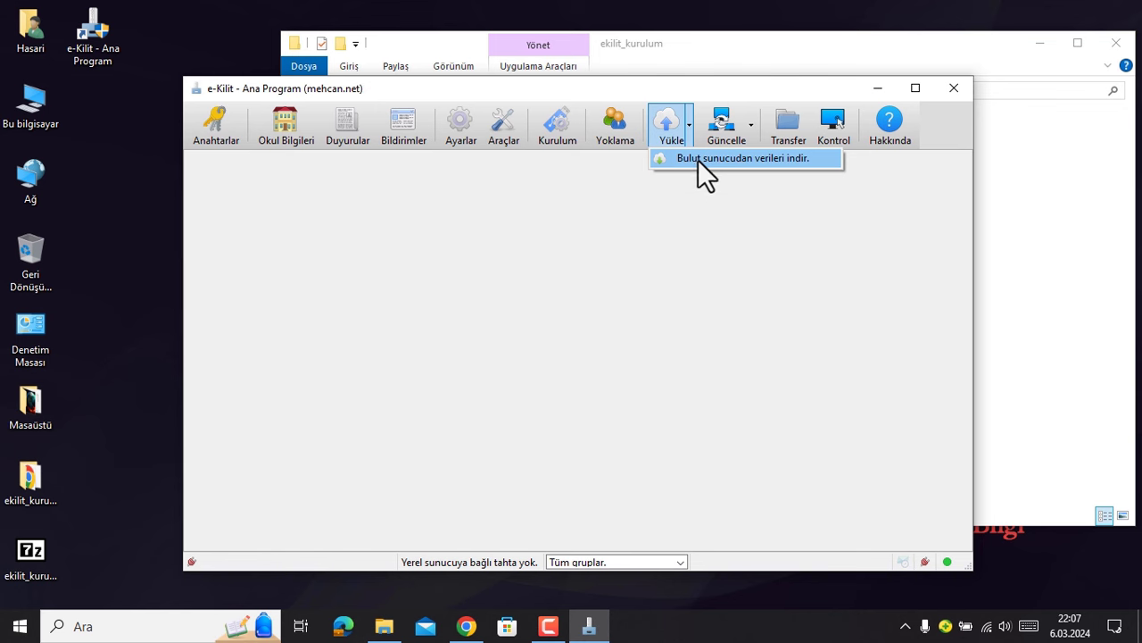
click(741, 158)
click(738, 159)
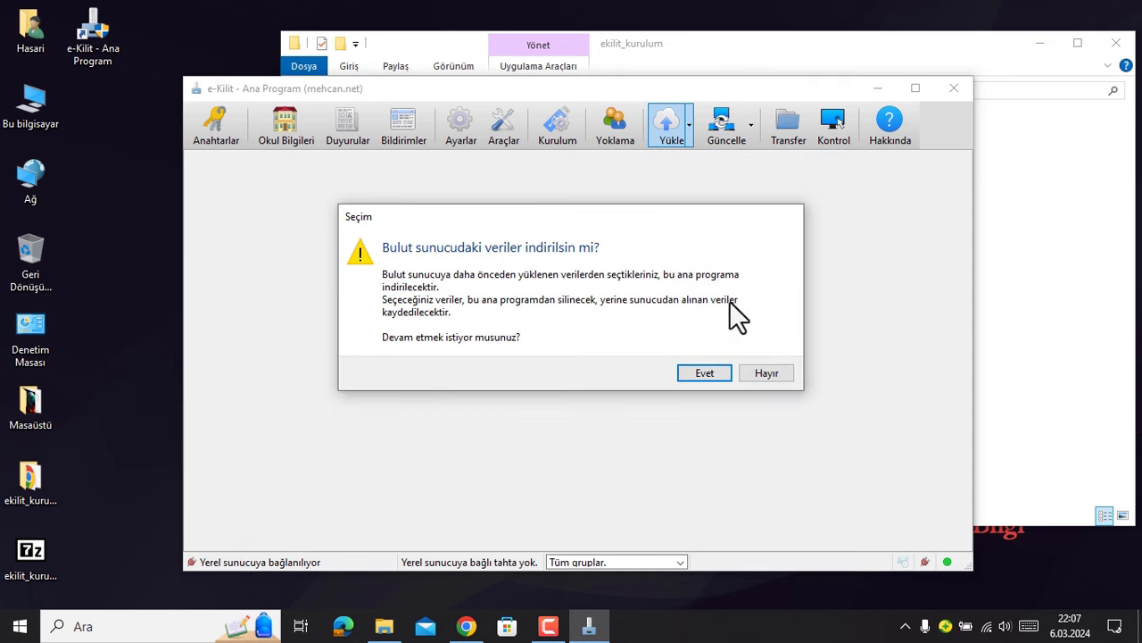
click(695, 374)
click(724, 348)
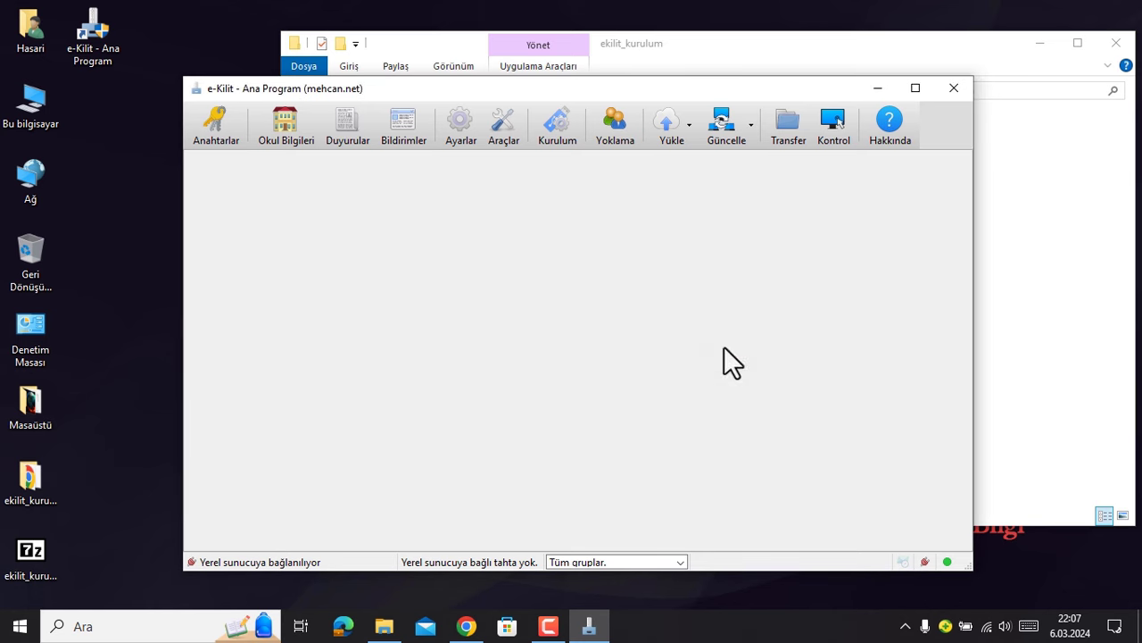
click(500, 125)
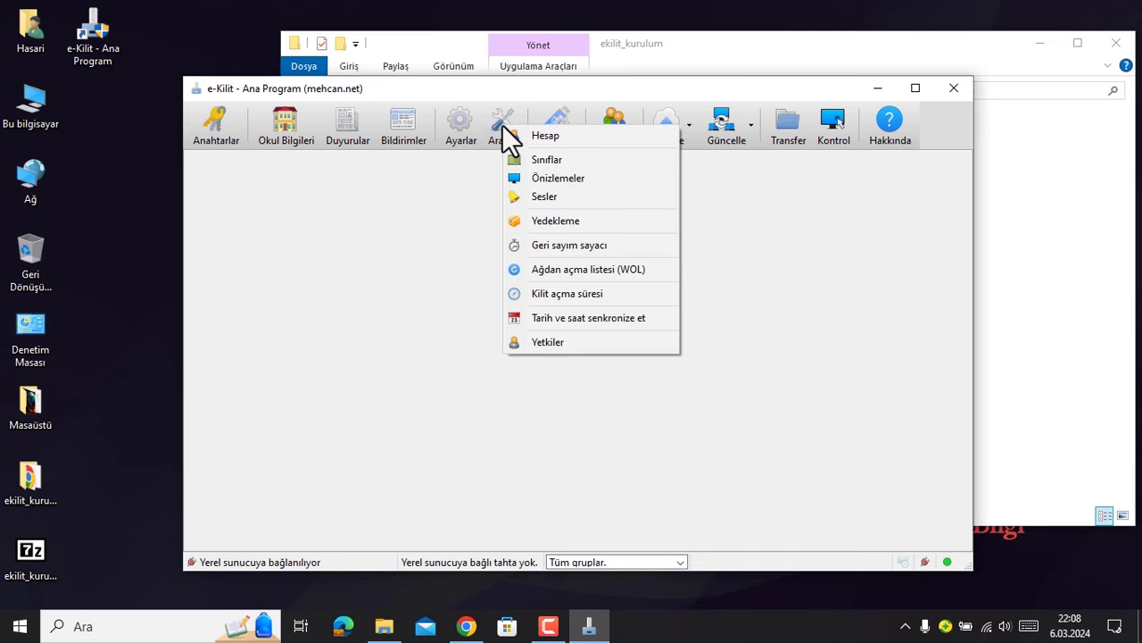
- Sign in to the cloud account via Araçlar > Hesap and acknowledge 'Giriş yapıldı'
click(585, 138)
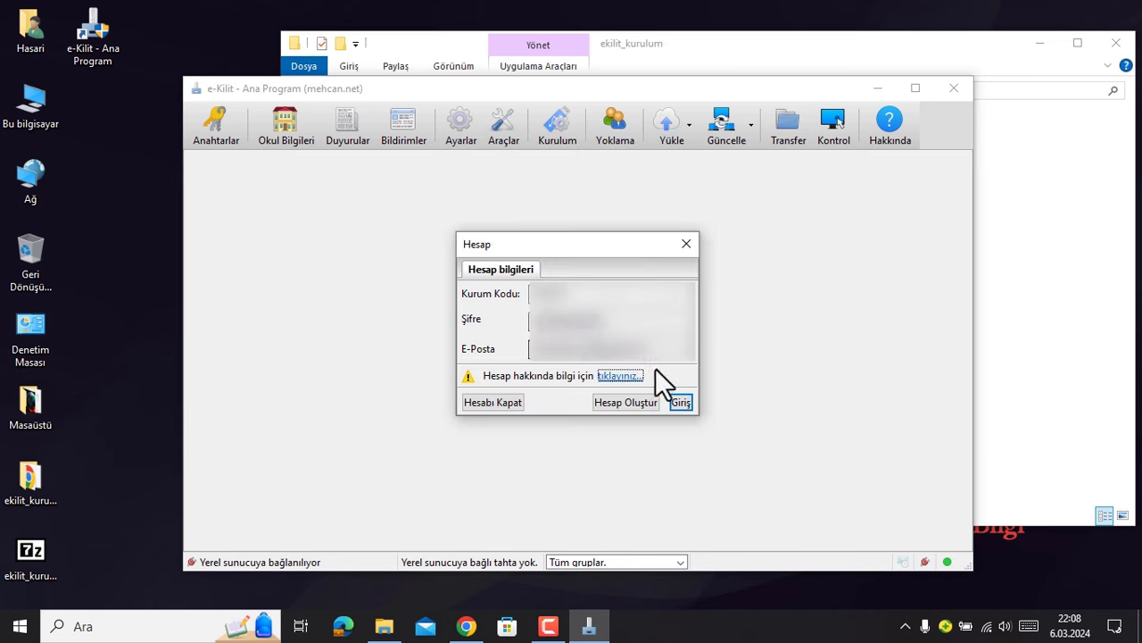
click(687, 244)
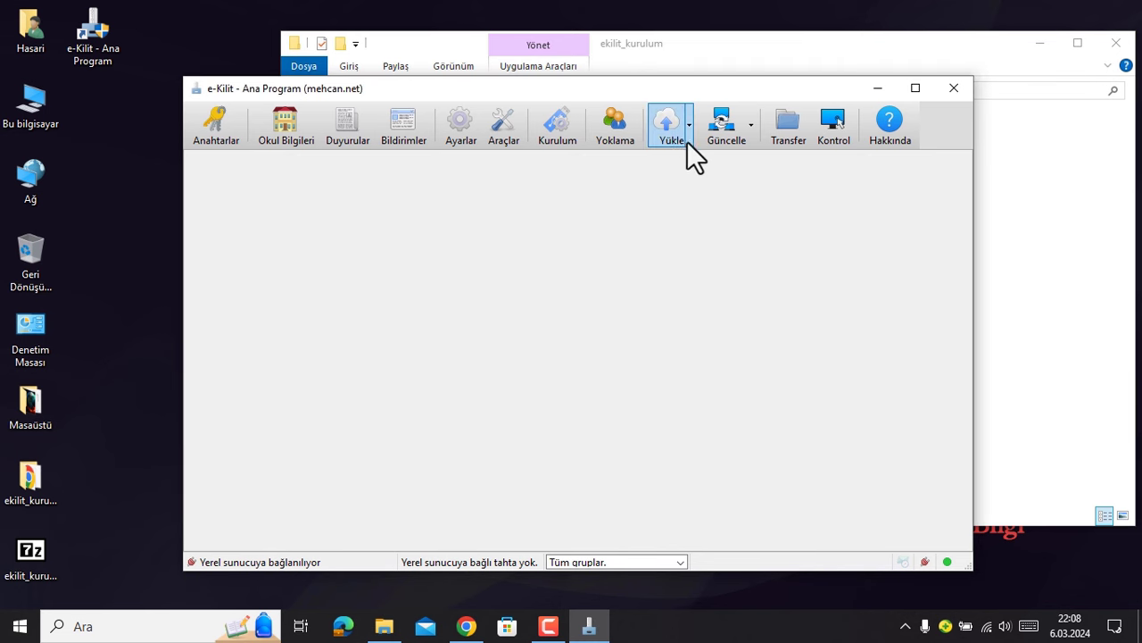
click(500, 125)
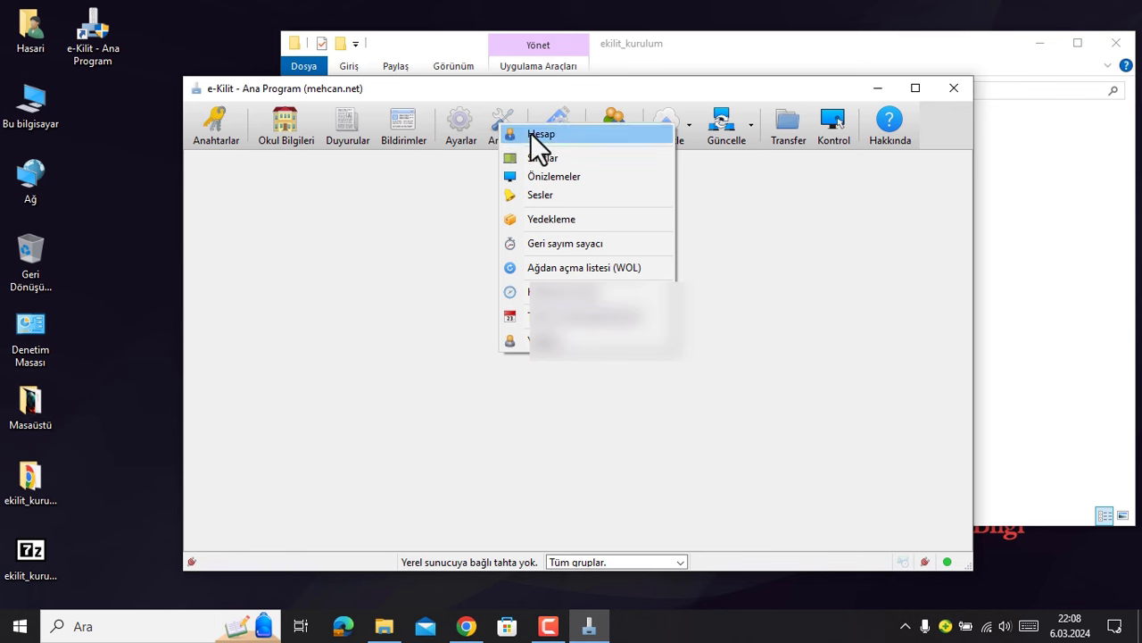
click(532, 134)
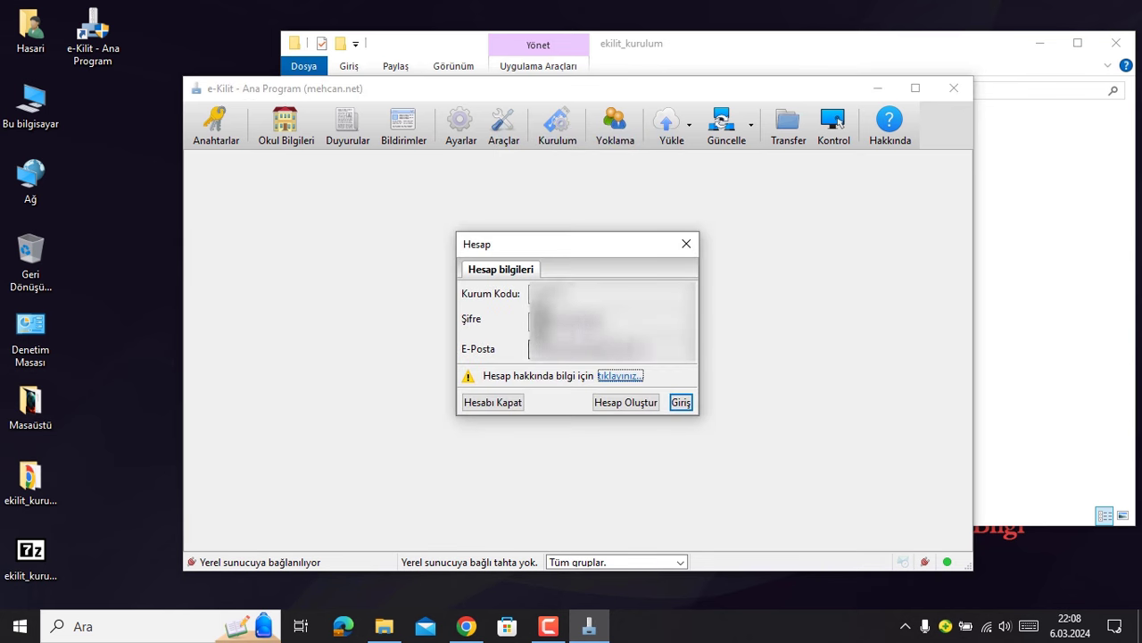
click(682, 401)
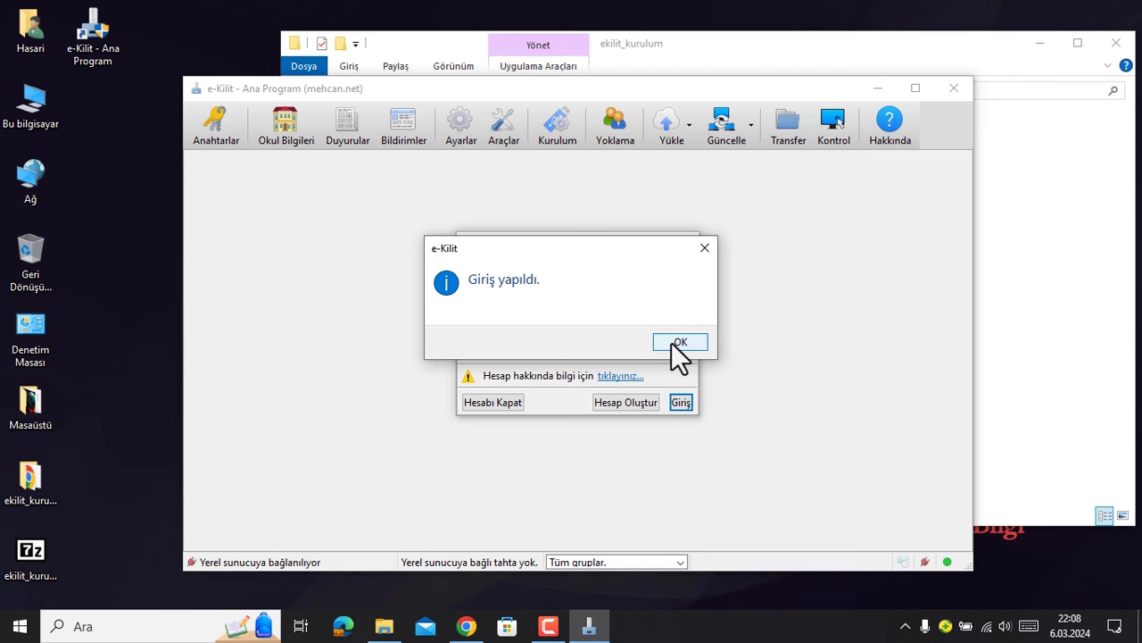
click(676, 342)
- Choose Bulut sunucudan verileri indir, confirm Evet, and switch on all eight data toggles
click(688, 125)
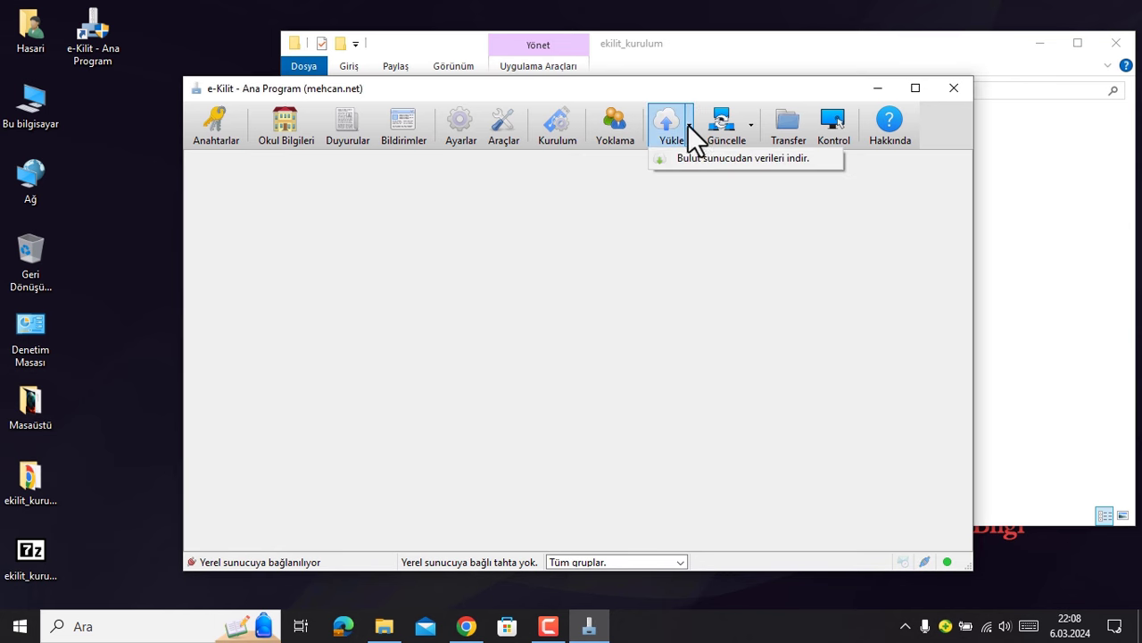
click(701, 158)
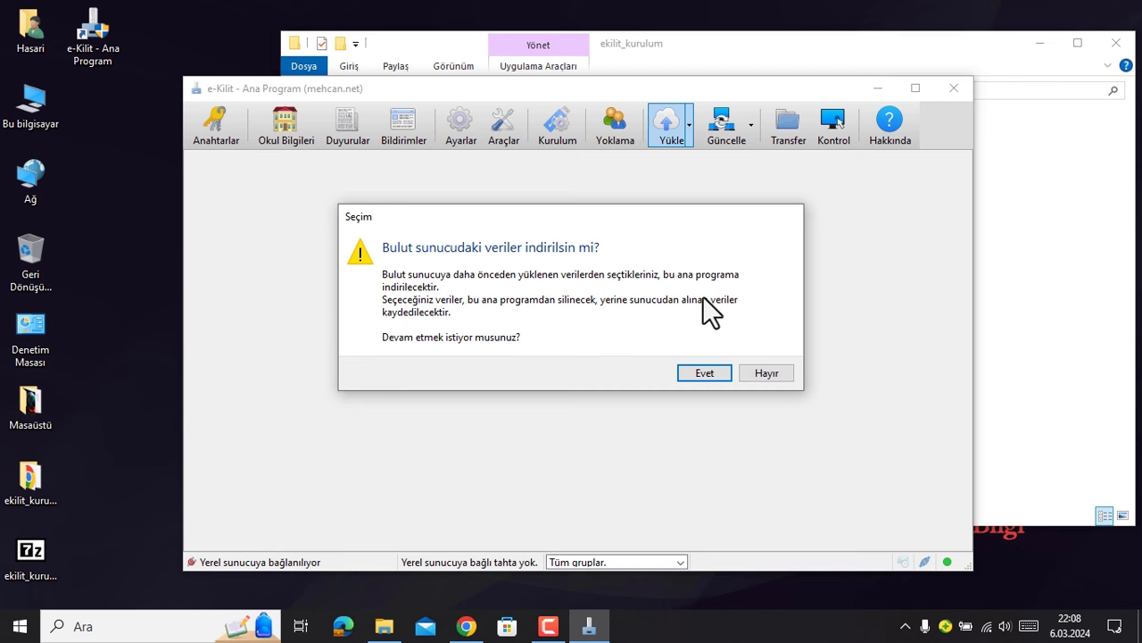
click(701, 373)
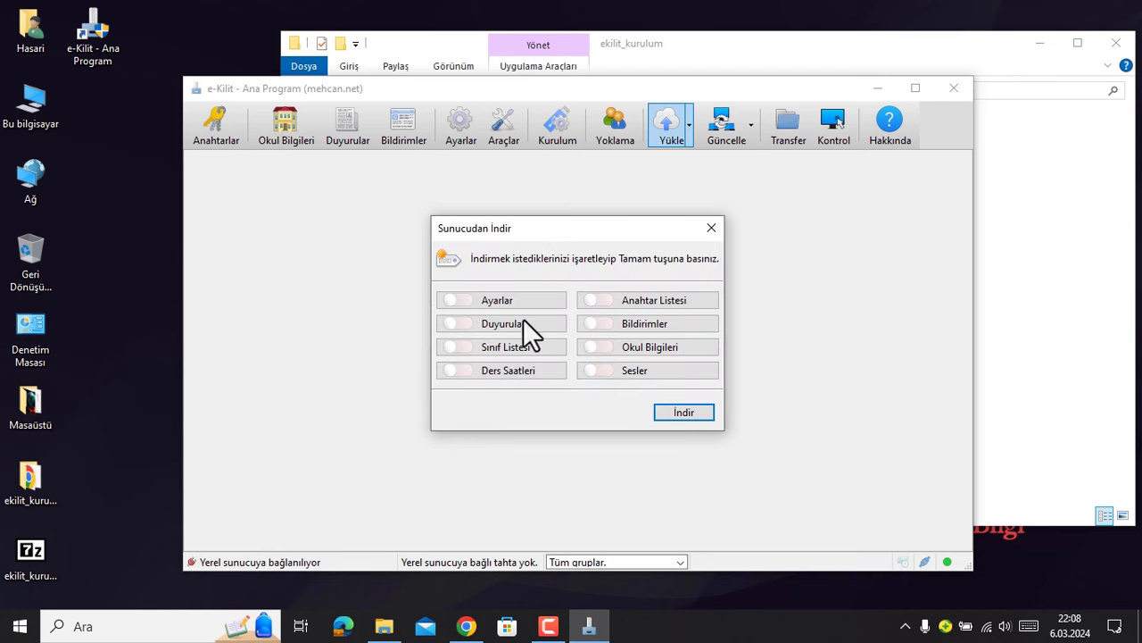
click(462, 300)
click(460, 324)
click(462, 347)
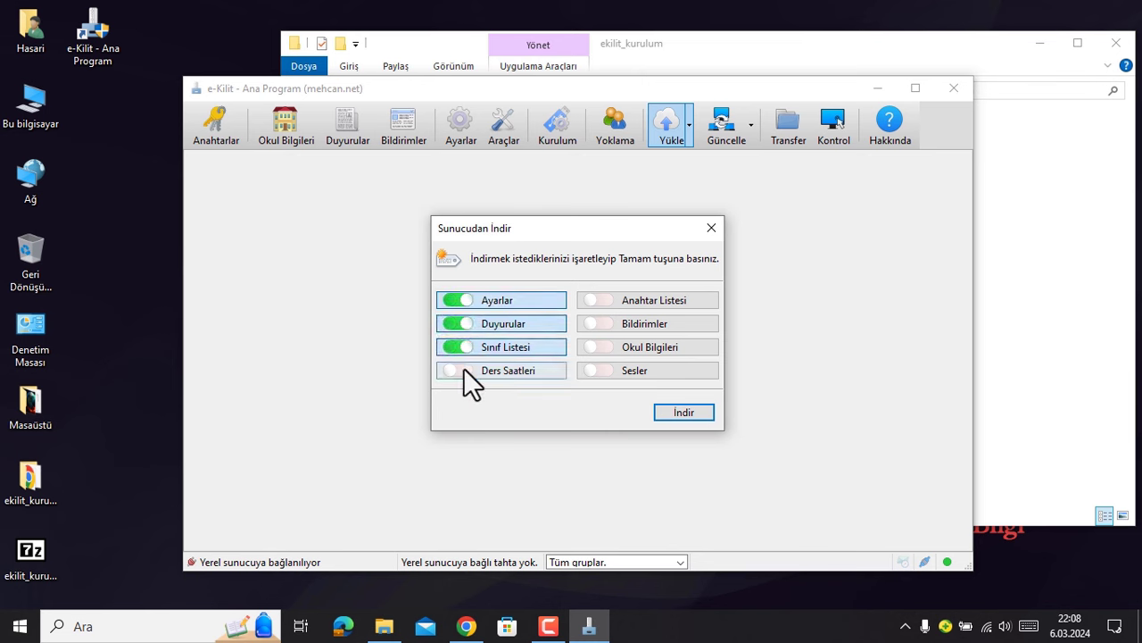
click(463, 369)
click(597, 300)
click(602, 324)
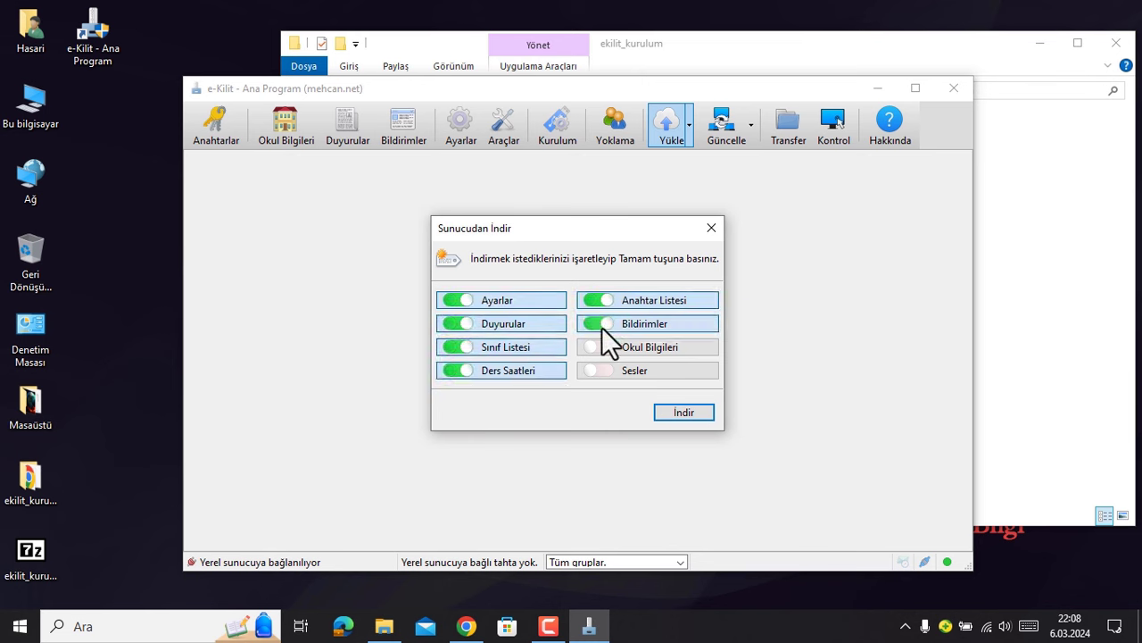
click(602, 346)
click(602, 368)
- Download the selected data, dismiss the security notification, and close the download dialog
click(683, 412)
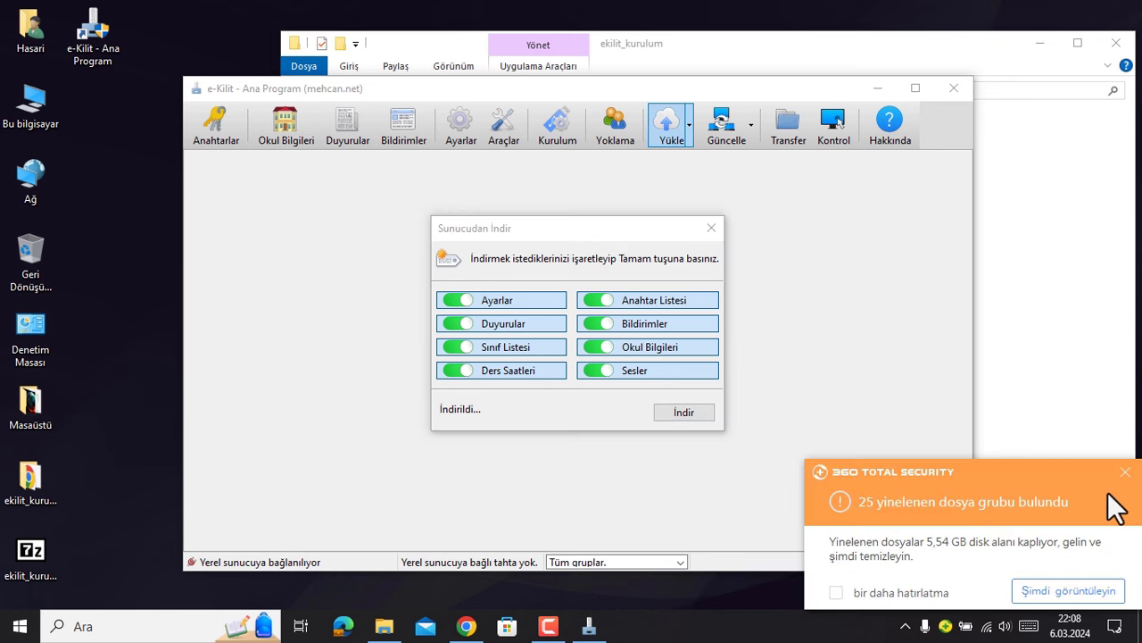
click(1123, 472)
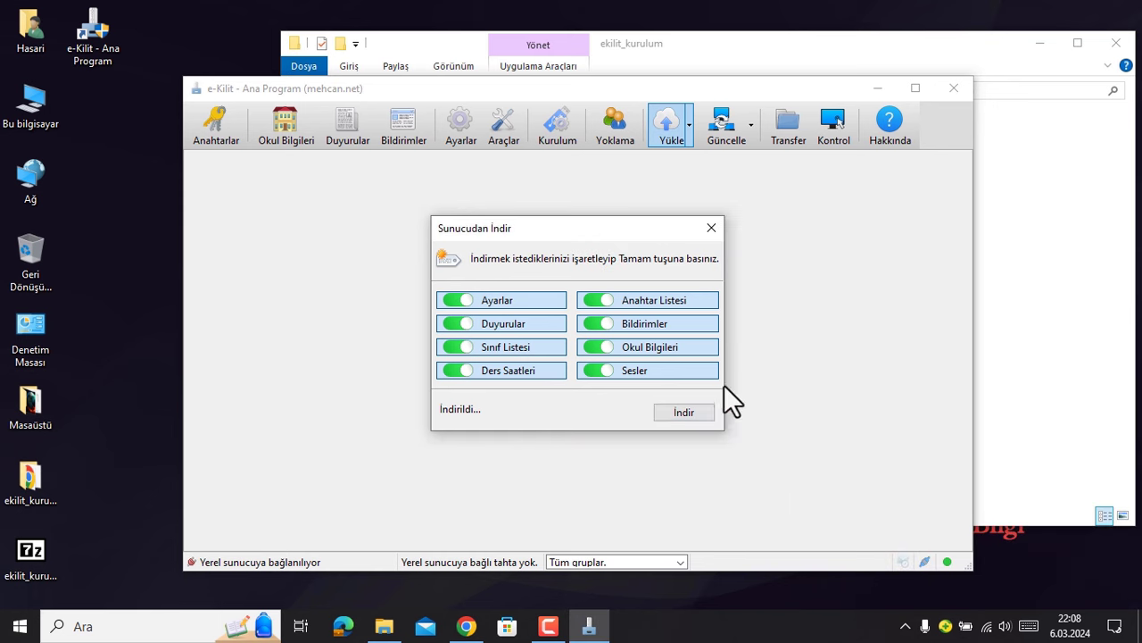
click(711, 230)
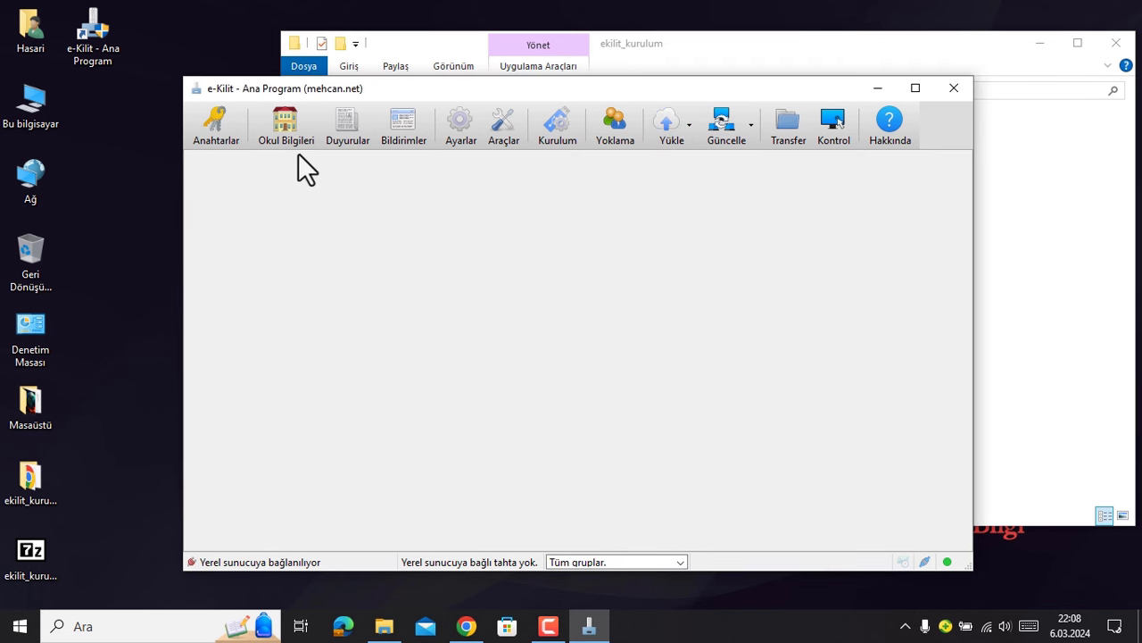
- Review the downloaded Okul Bilgileri and its Ders Saatleri tab, then close it
click(284, 125)
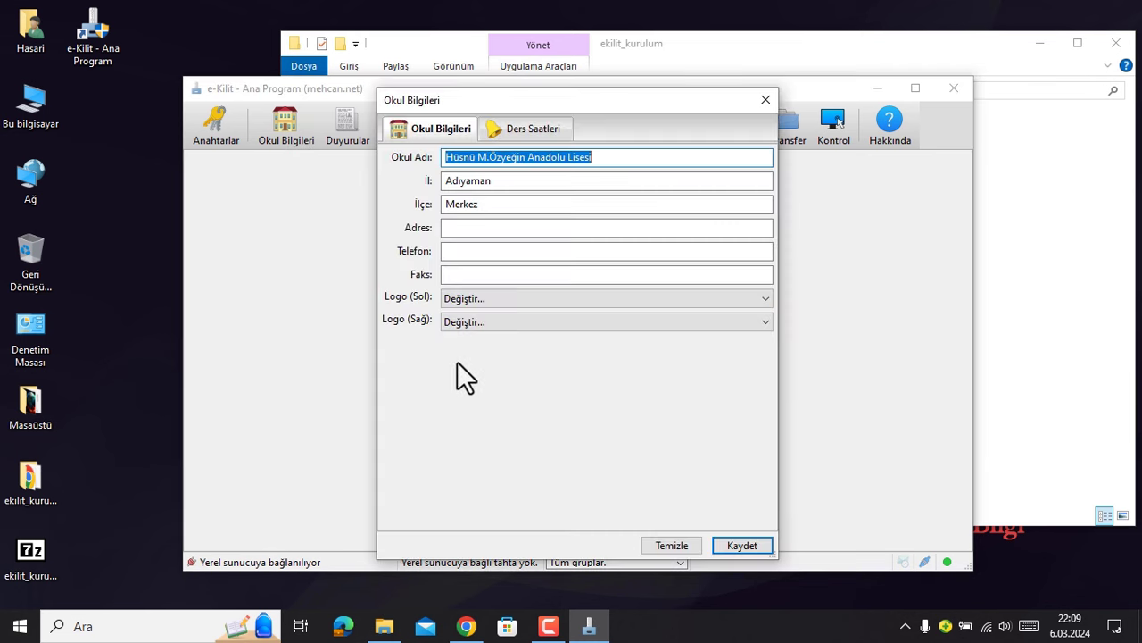
click(536, 128)
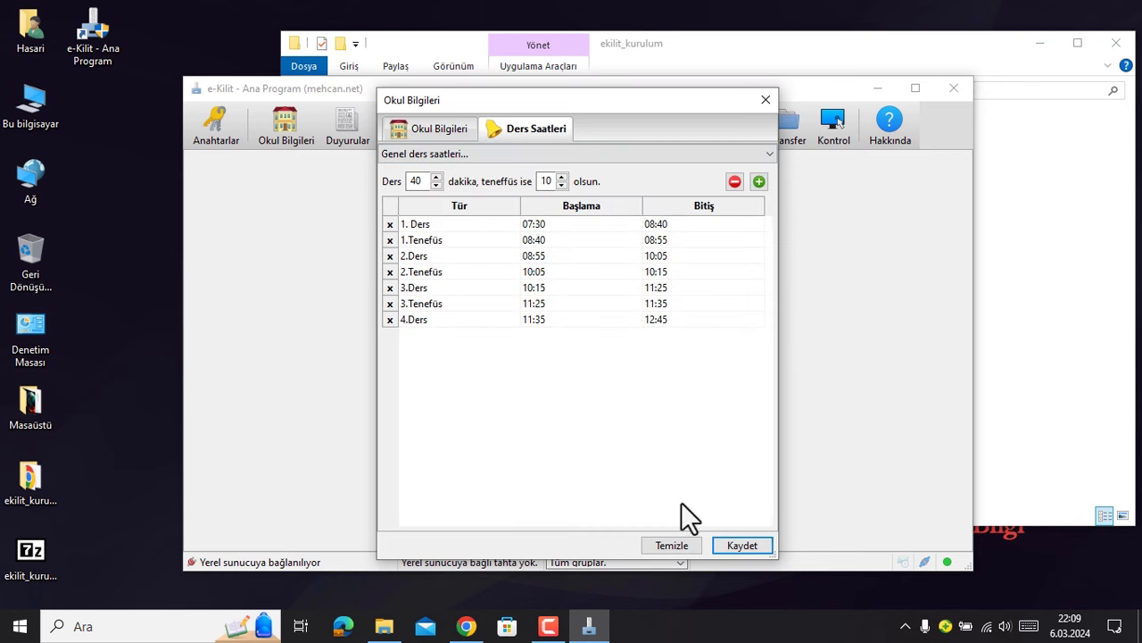
click(764, 100)
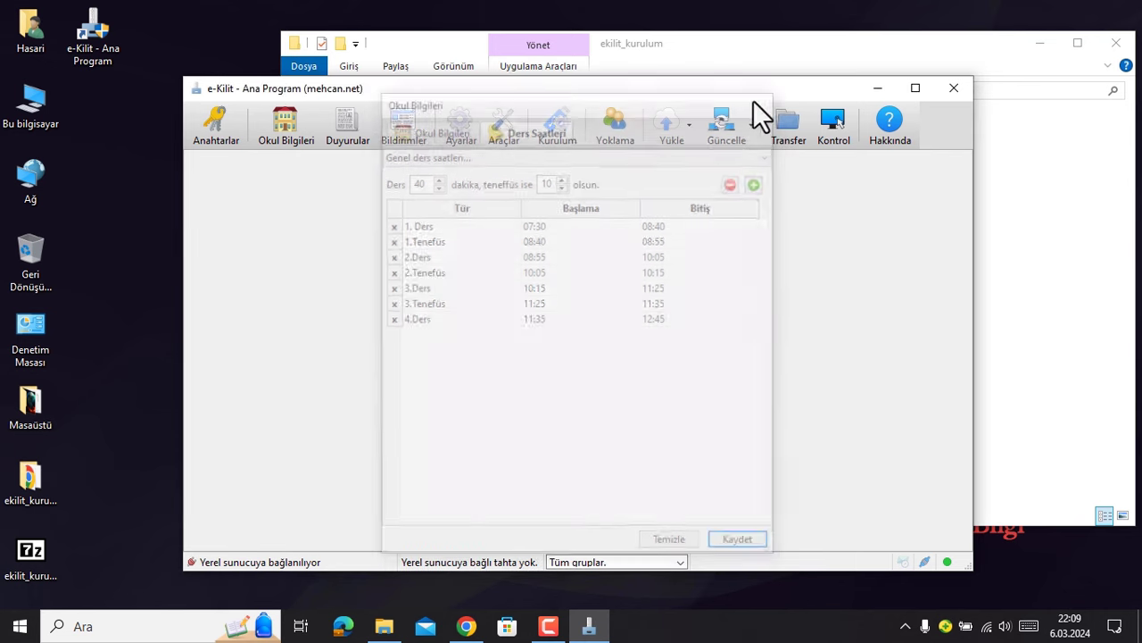
- Show the Kayıtlı Anahtarlar list in the Anahtar Ekle dialog
click(222, 124)
click(532, 189)
click(634, 193)
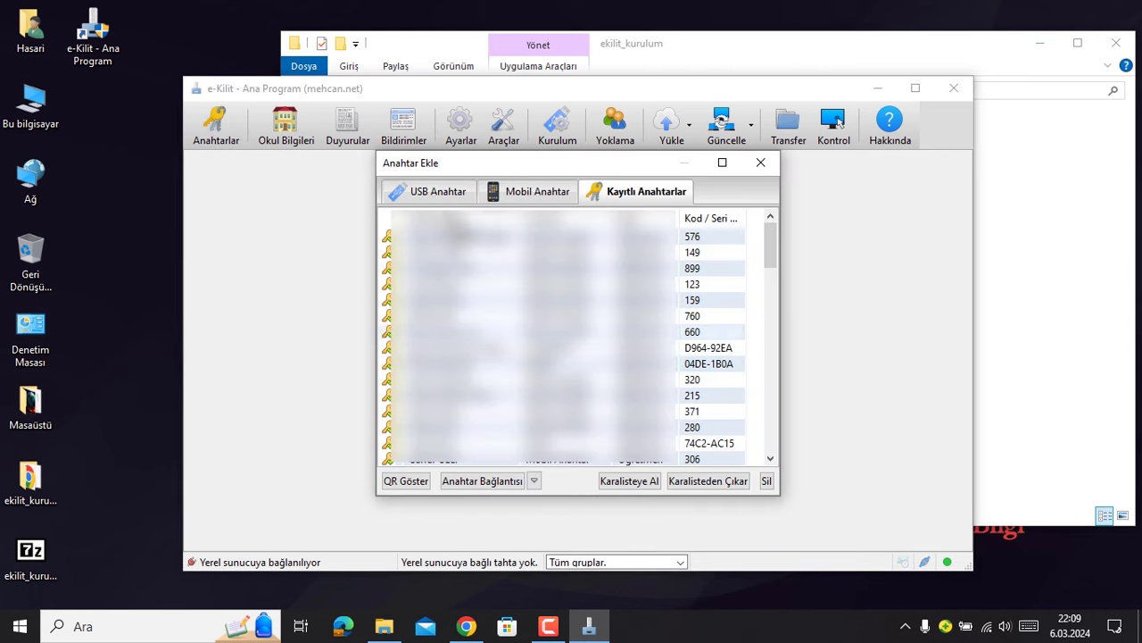
- On the USB Anahtar tab, select the F:\ Ventoy drive as the key disk
click(416, 191)
click(548, 191)
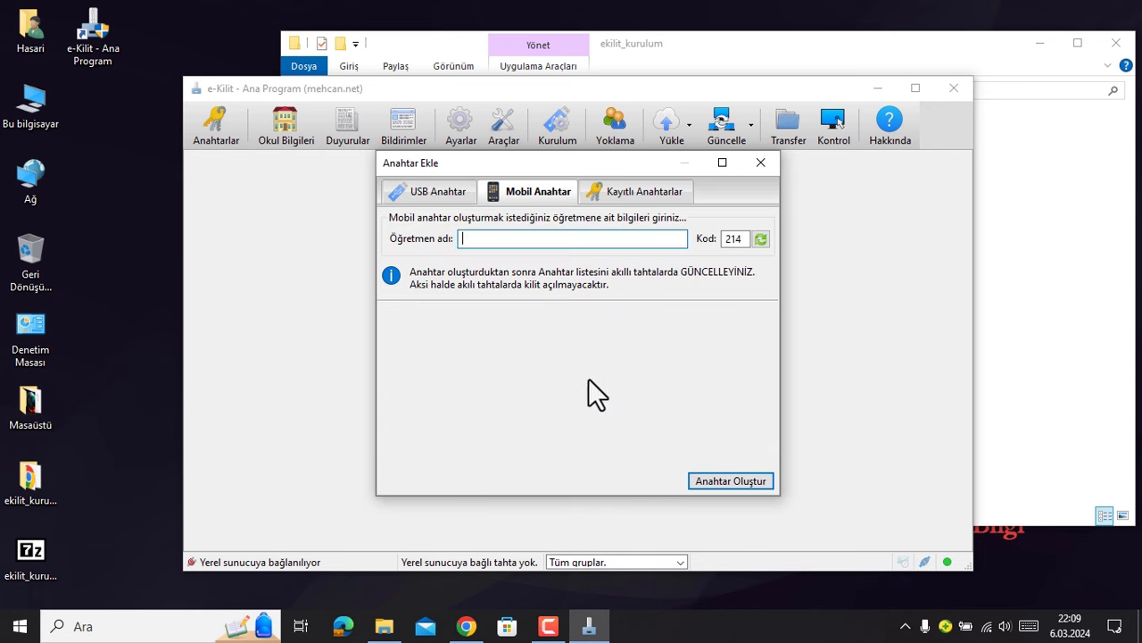
click(428, 193)
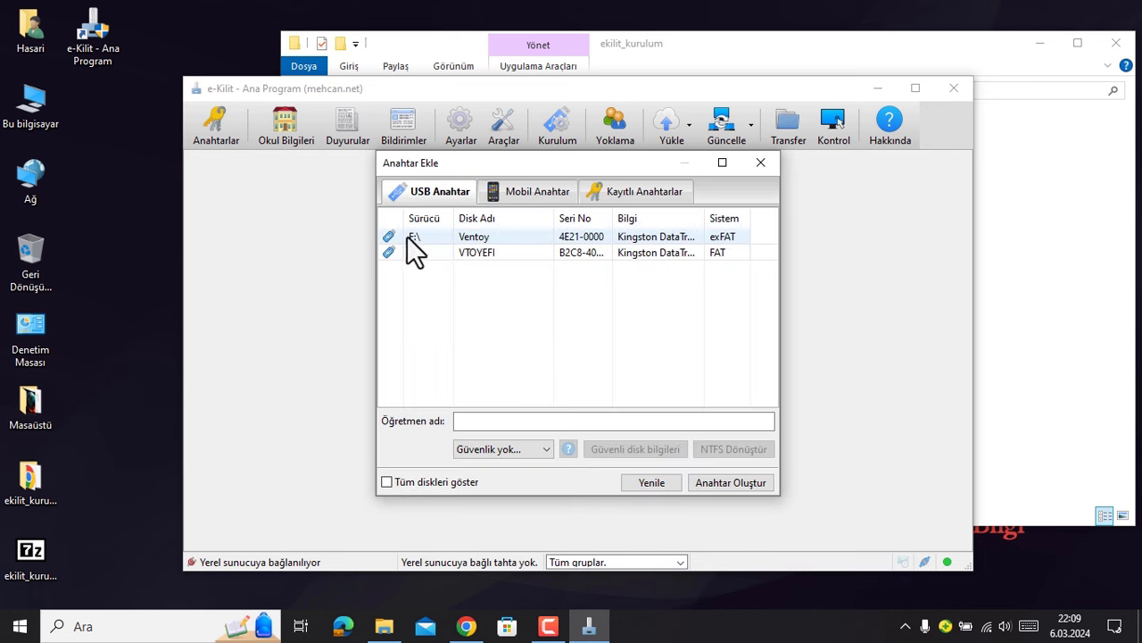
drag(428, 235, 433, 250)
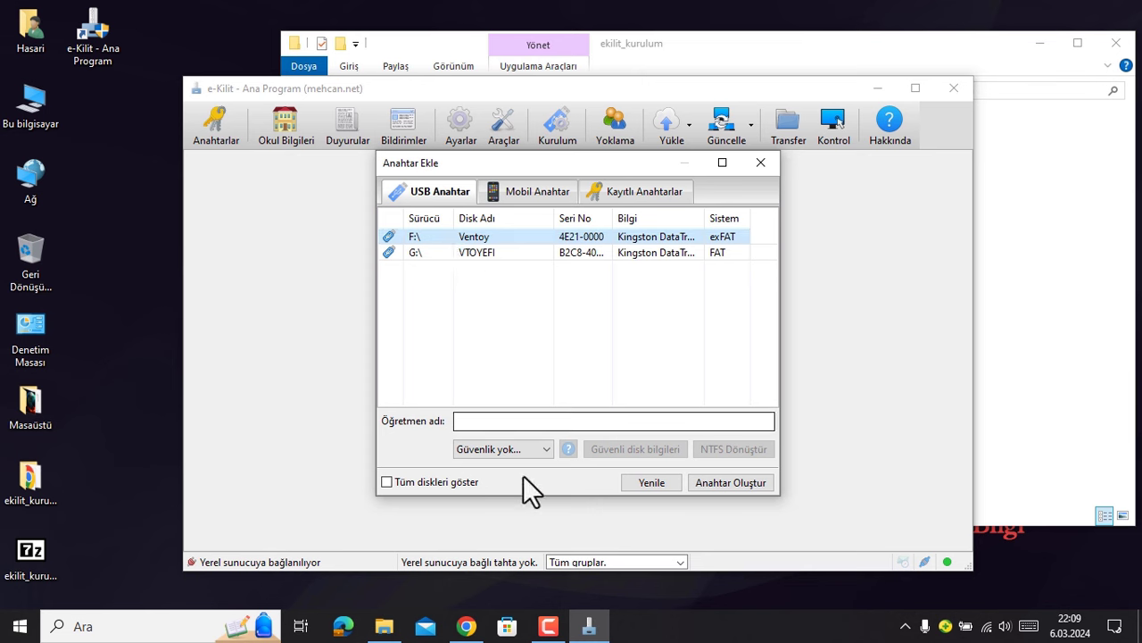
- Create the key disk under the teacher's name, agreeing to update the existing key record
click(494, 420)
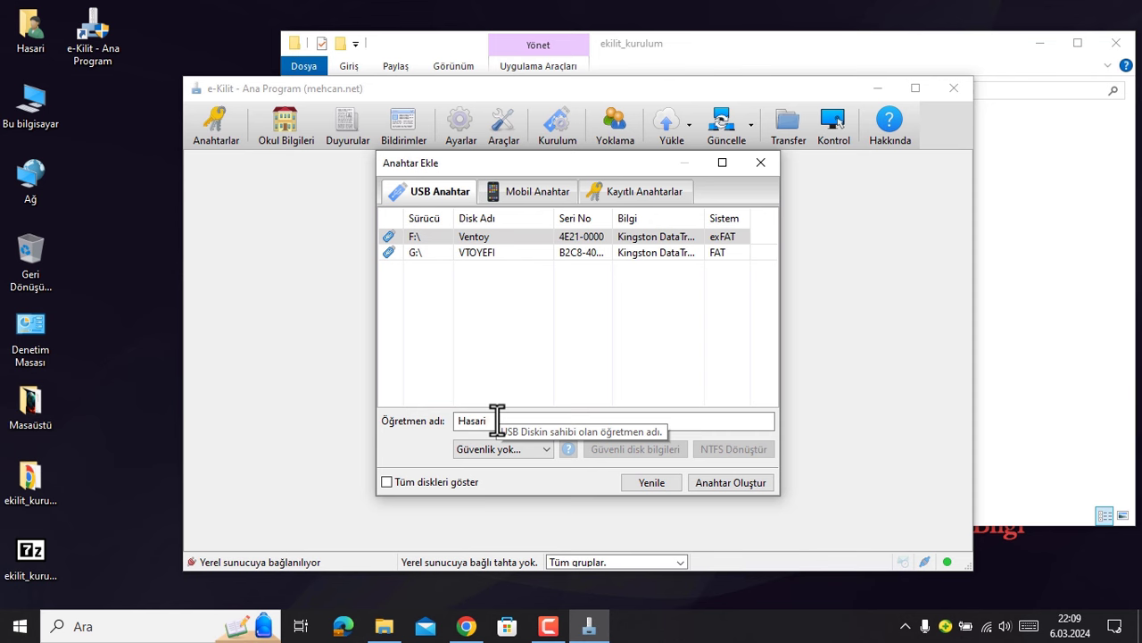
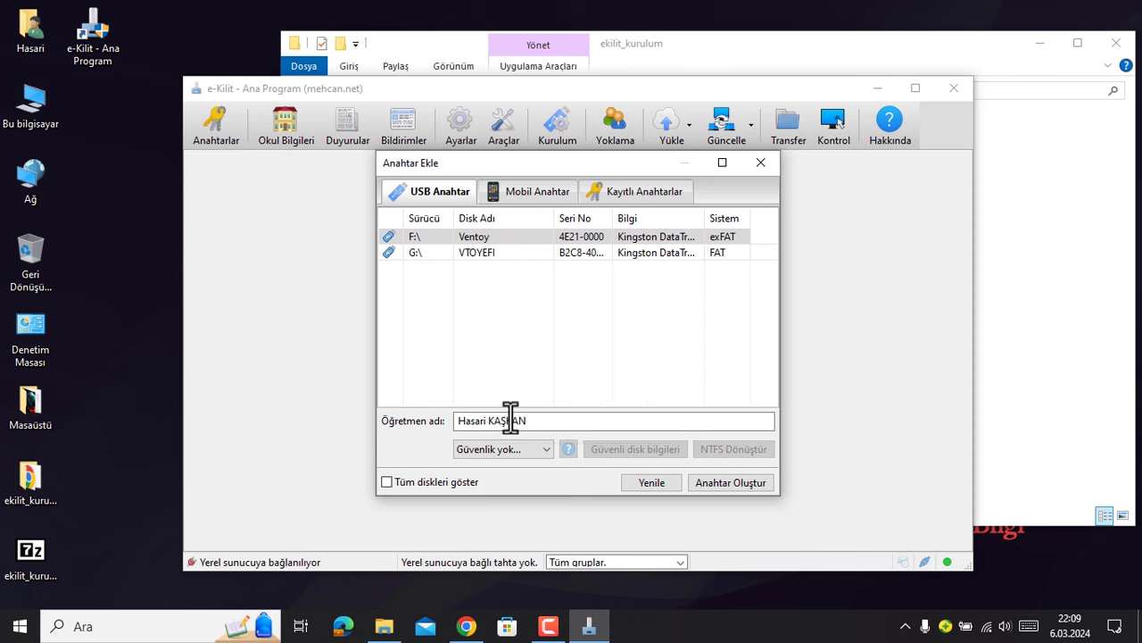
click(735, 482)
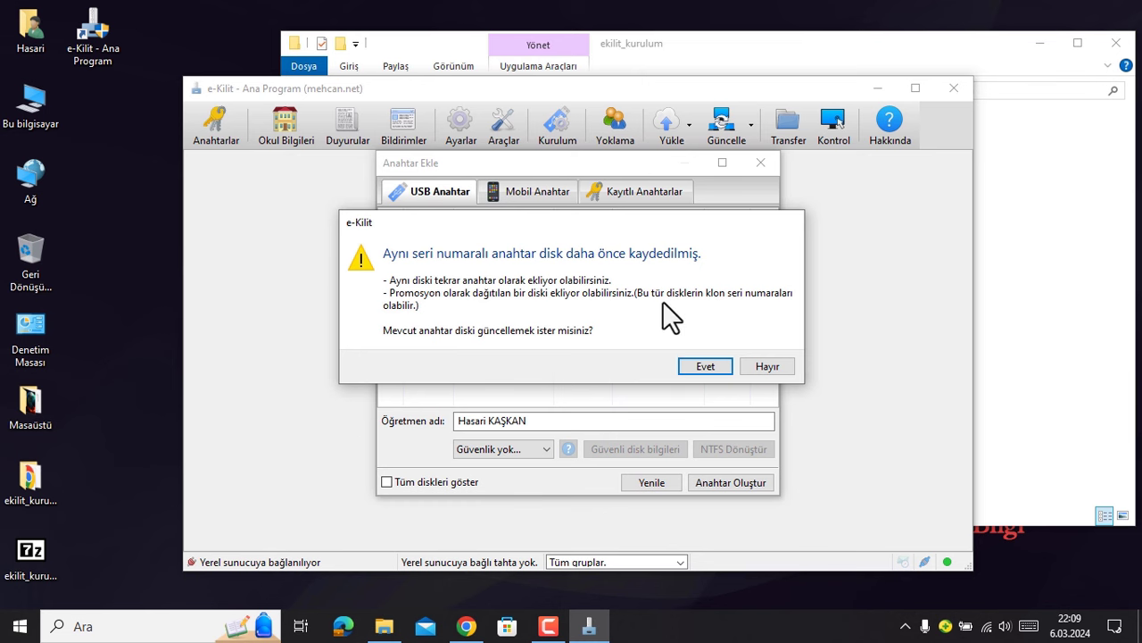
click(697, 365)
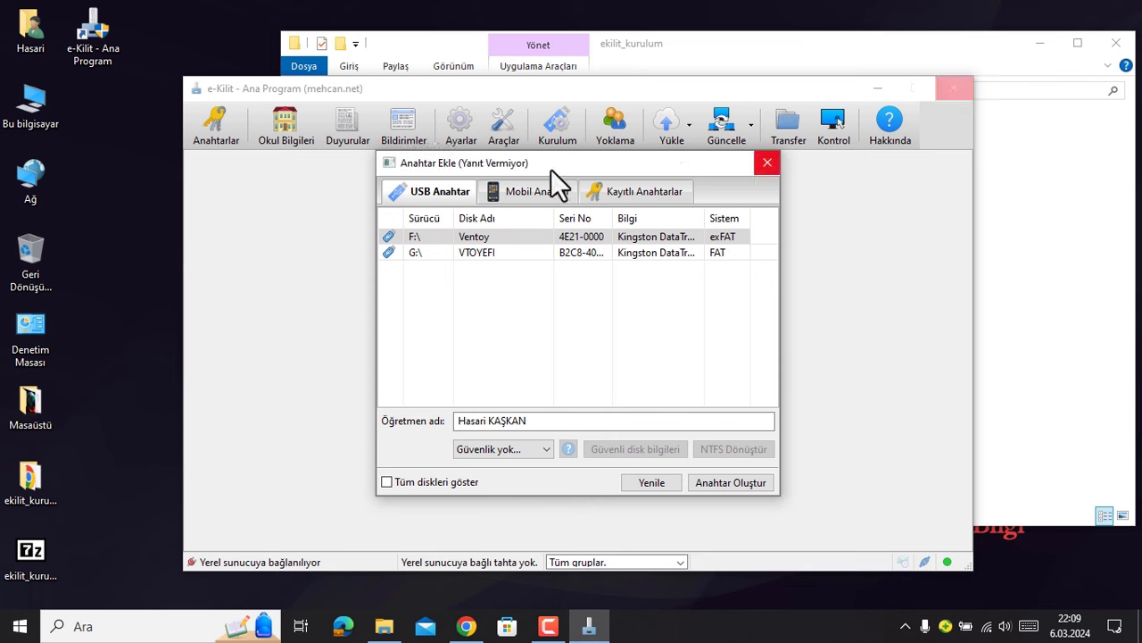
click(681, 343)
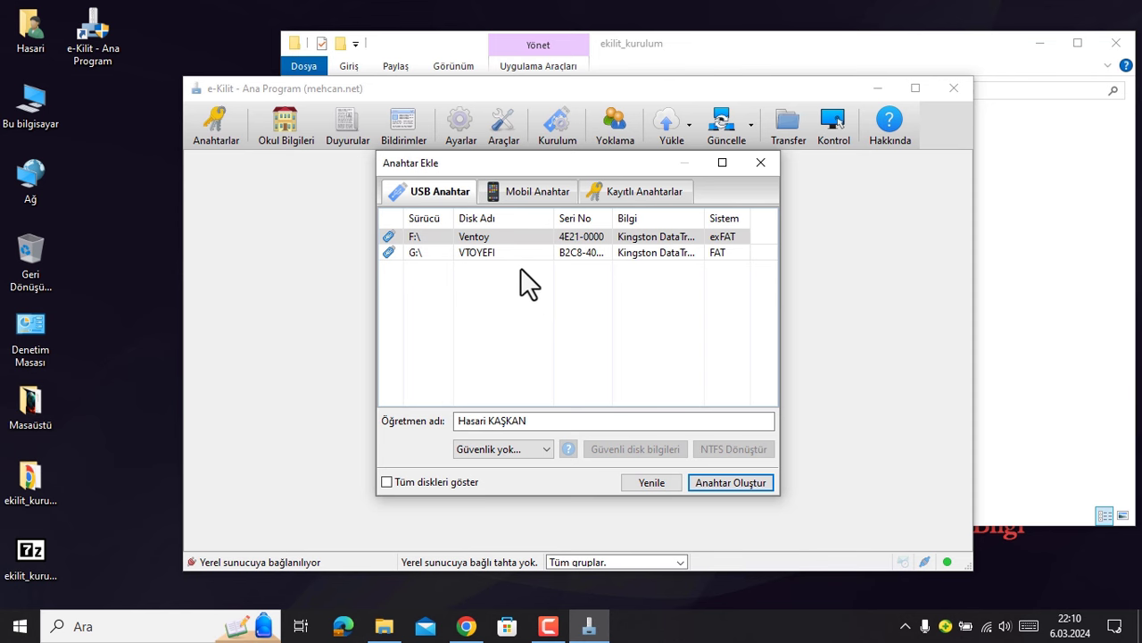
- Create a mobile key (code 397) under the teacher's name, then show Kayıtlı Anahtarlar
click(539, 190)
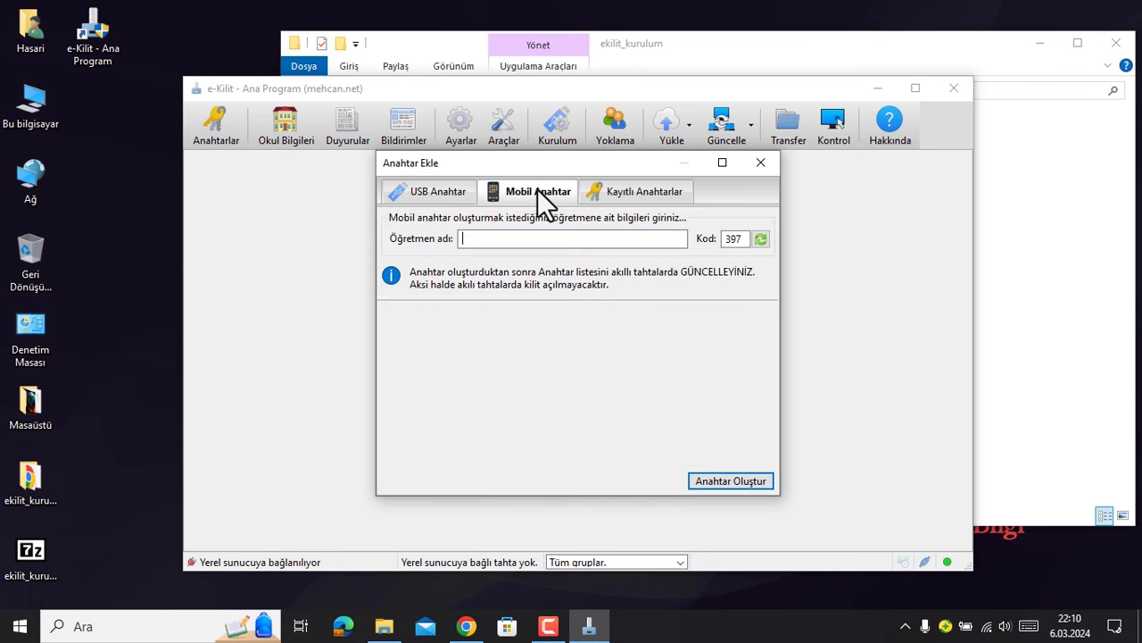
click(540, 238)
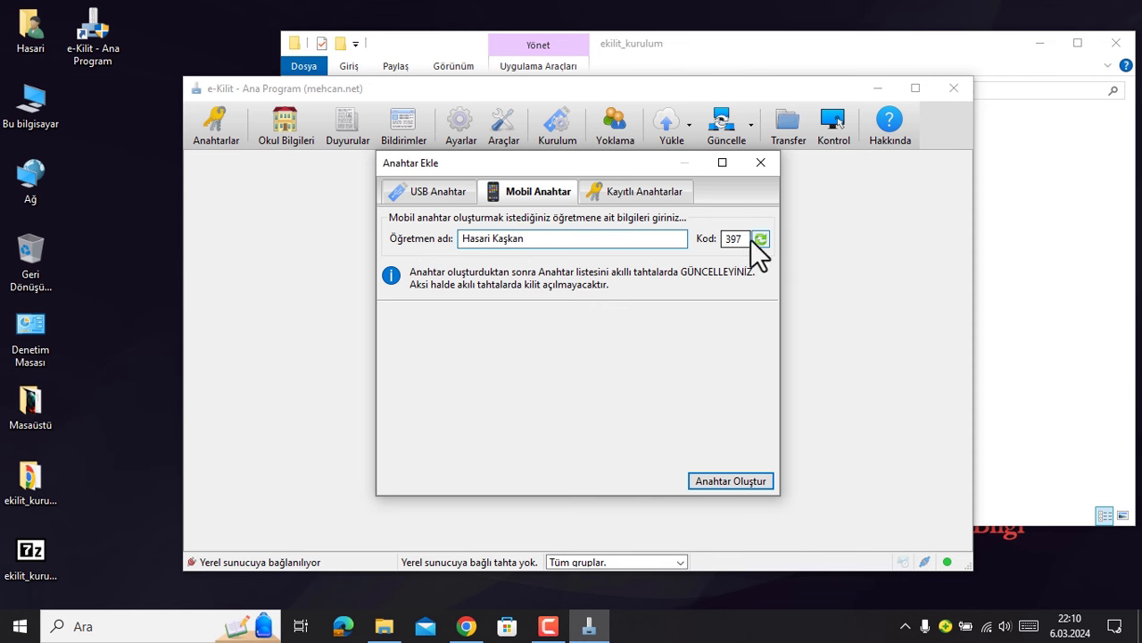
click(731, 481)
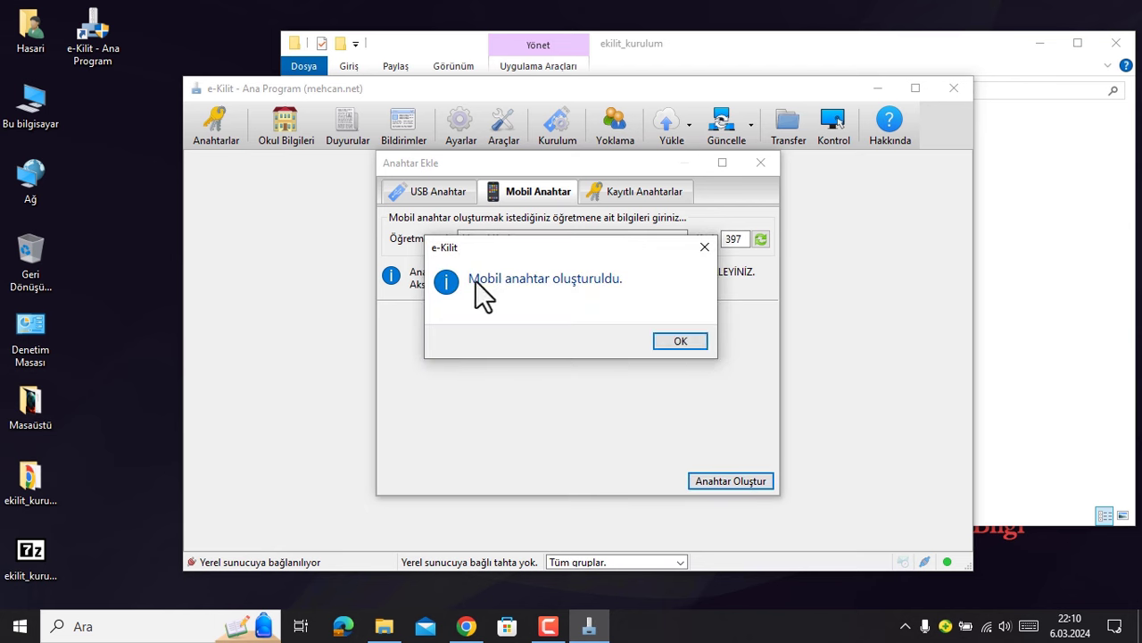
click(684, 341)
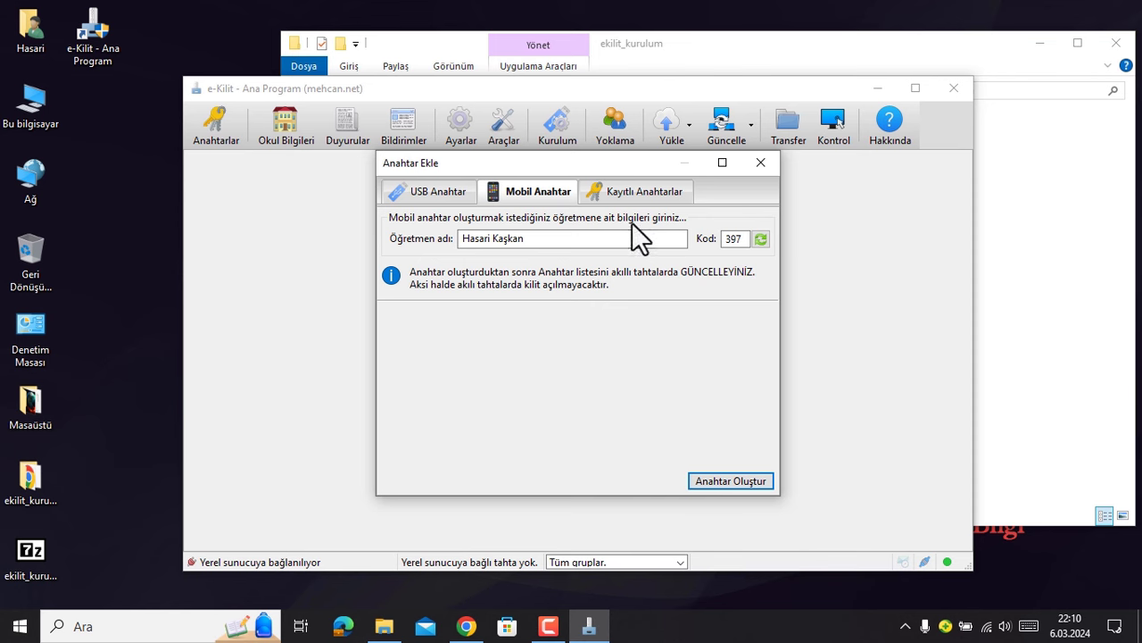
click(642, 193)
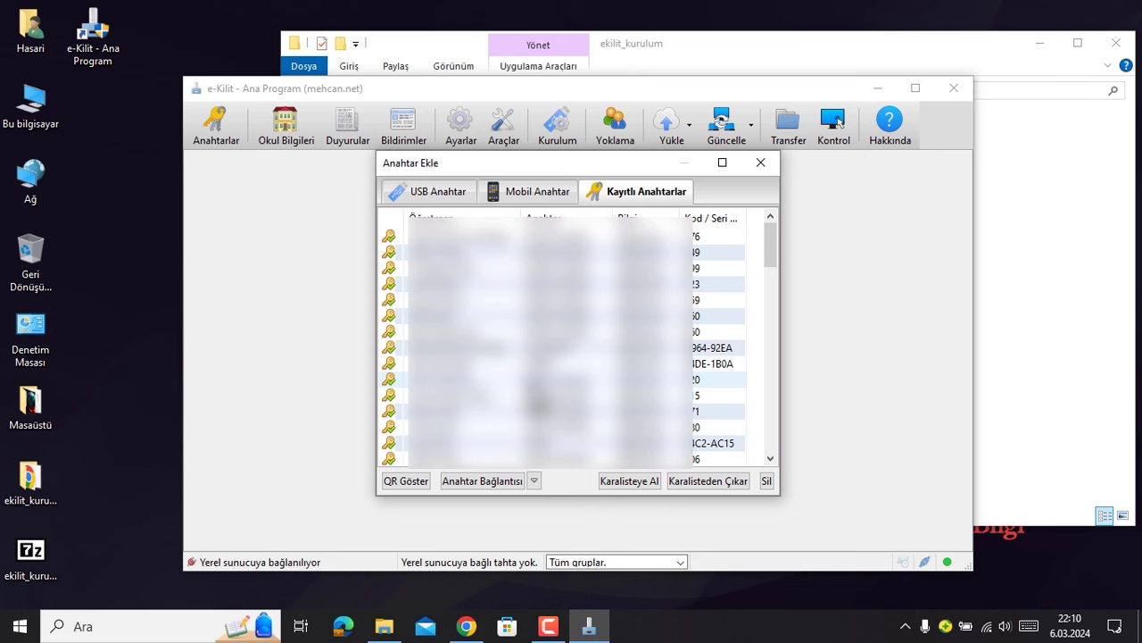
scroll(539, 405, down, 5)
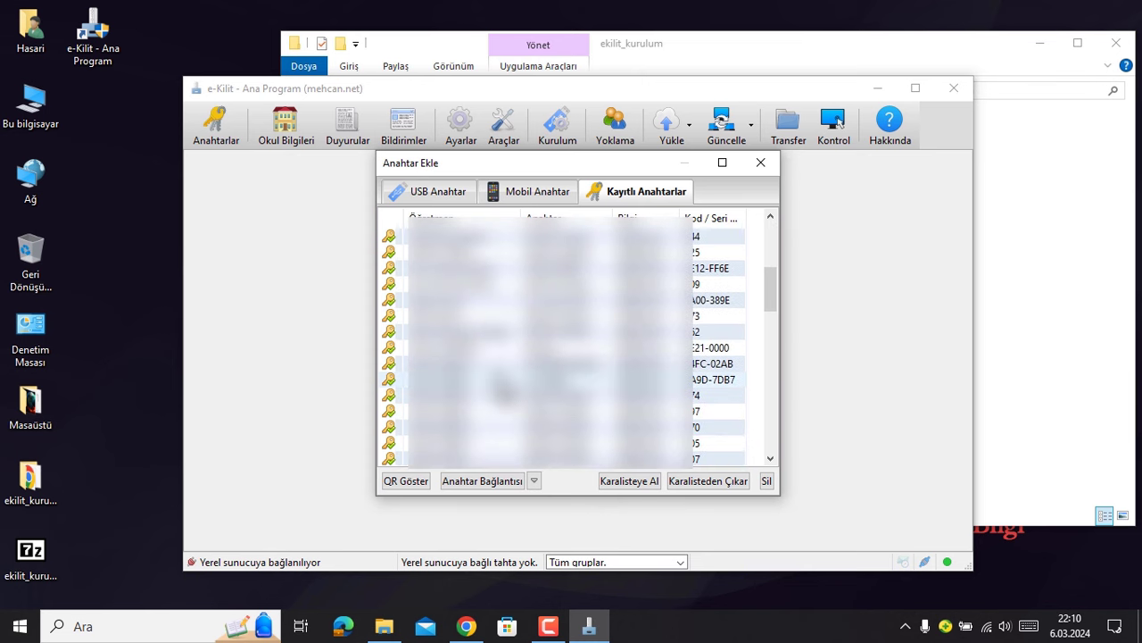
scroll(504, 390, down, 1)
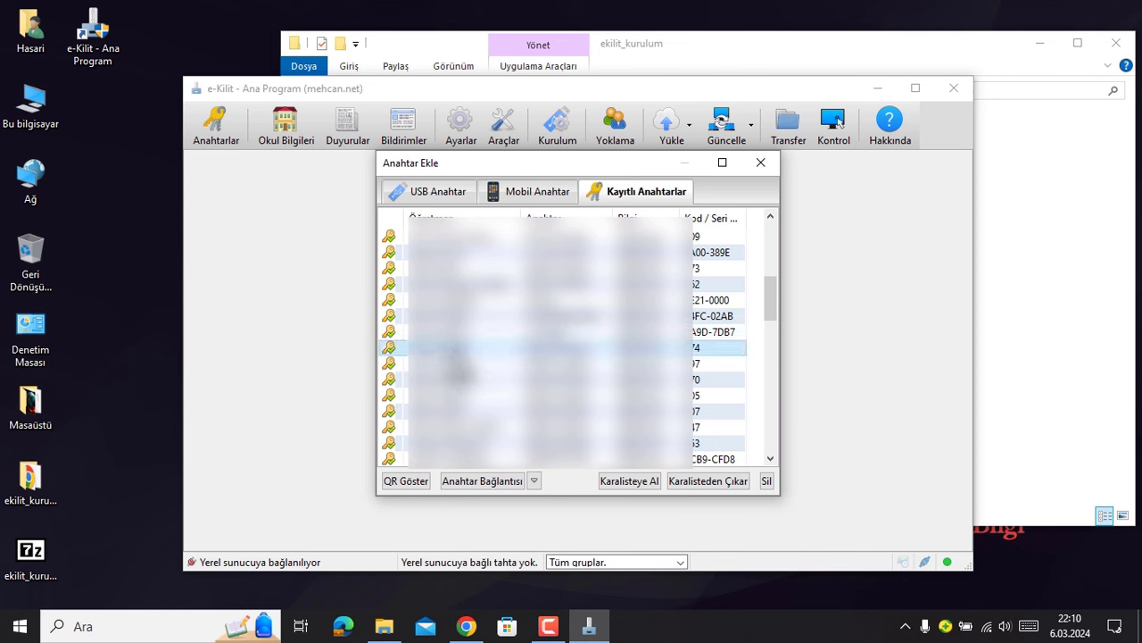
- Show a saved key's QR code and shift its window to the left
click(409, 482)
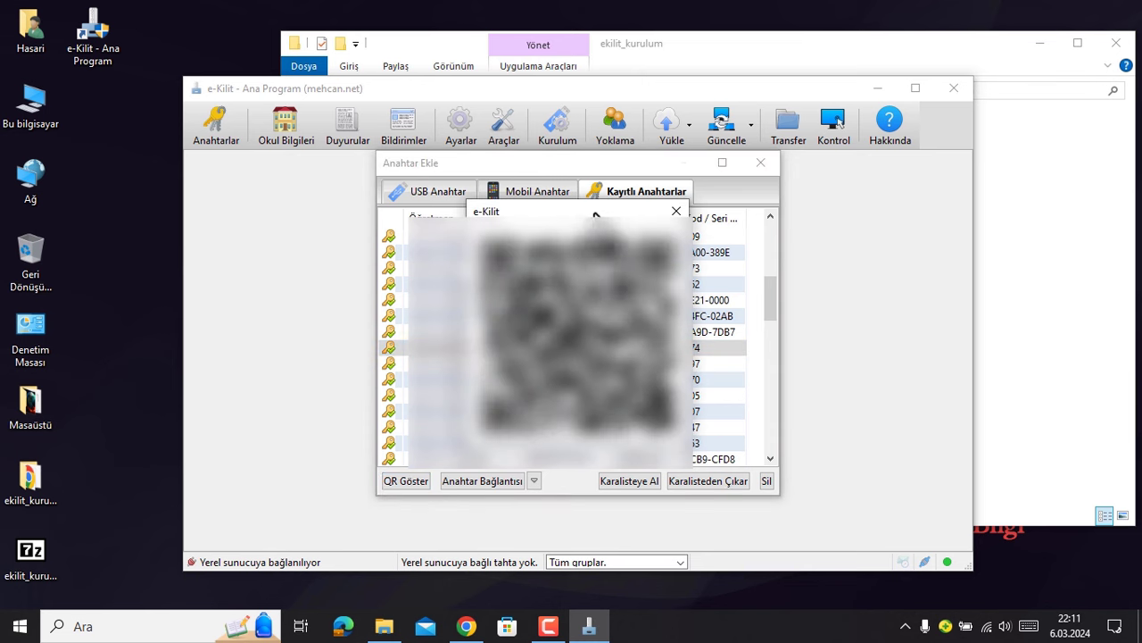
drag(596, 215, 506, 233)
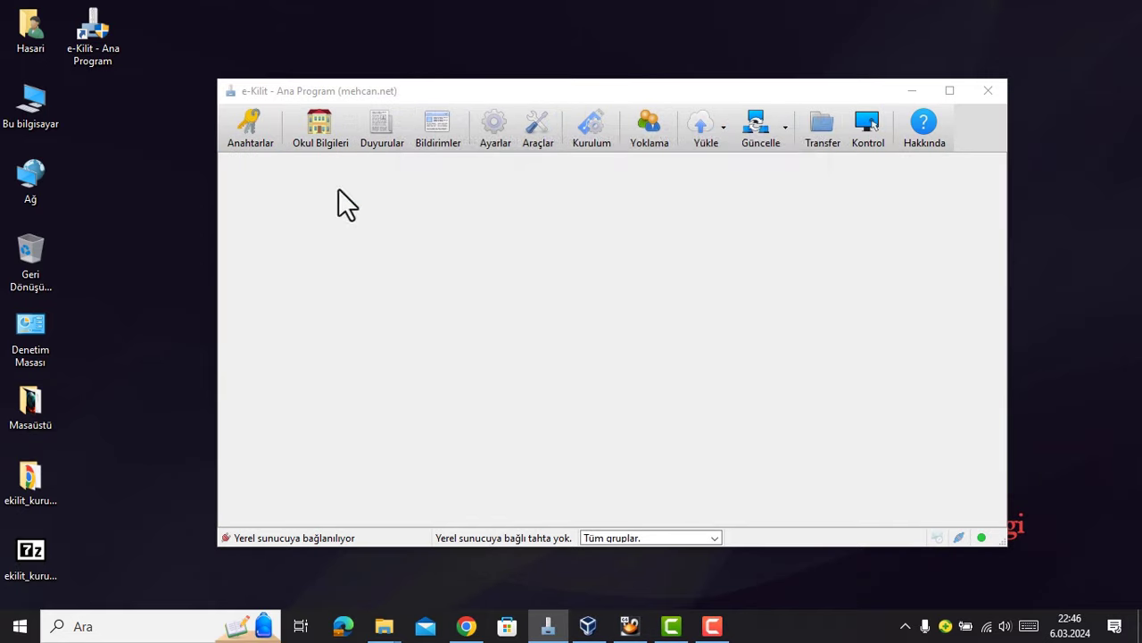
- Display the saved key's QR code from Kayıtlı Anahtarlar, then bring up the Pardus VM
click(670, 181)
scroll(607, 335, down, 5)
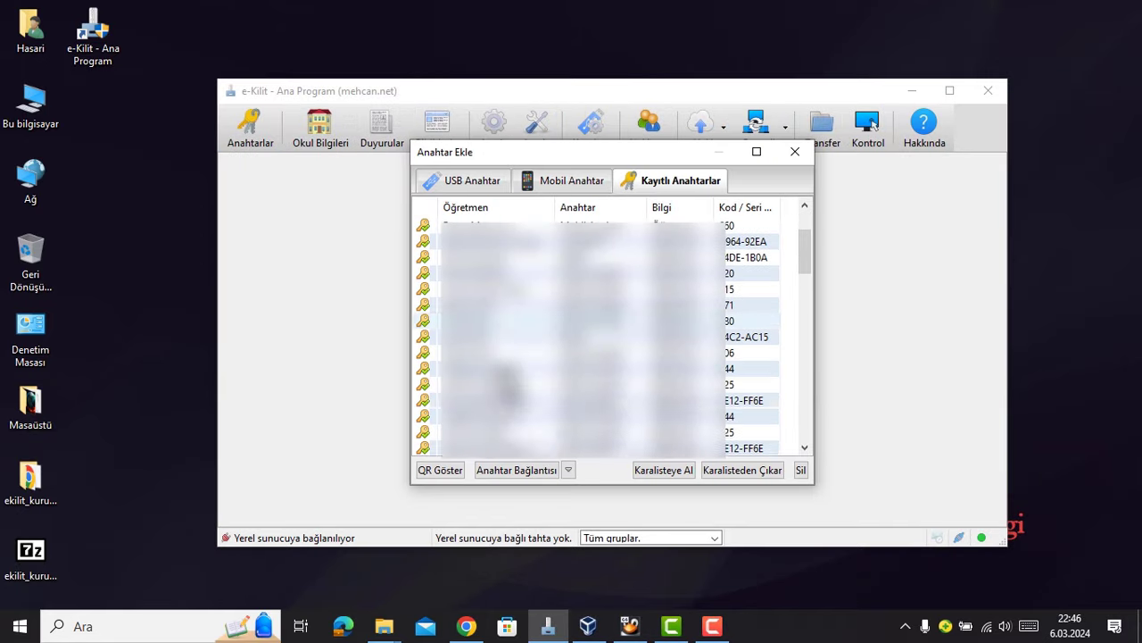
scroll(513, 371, down, 1)
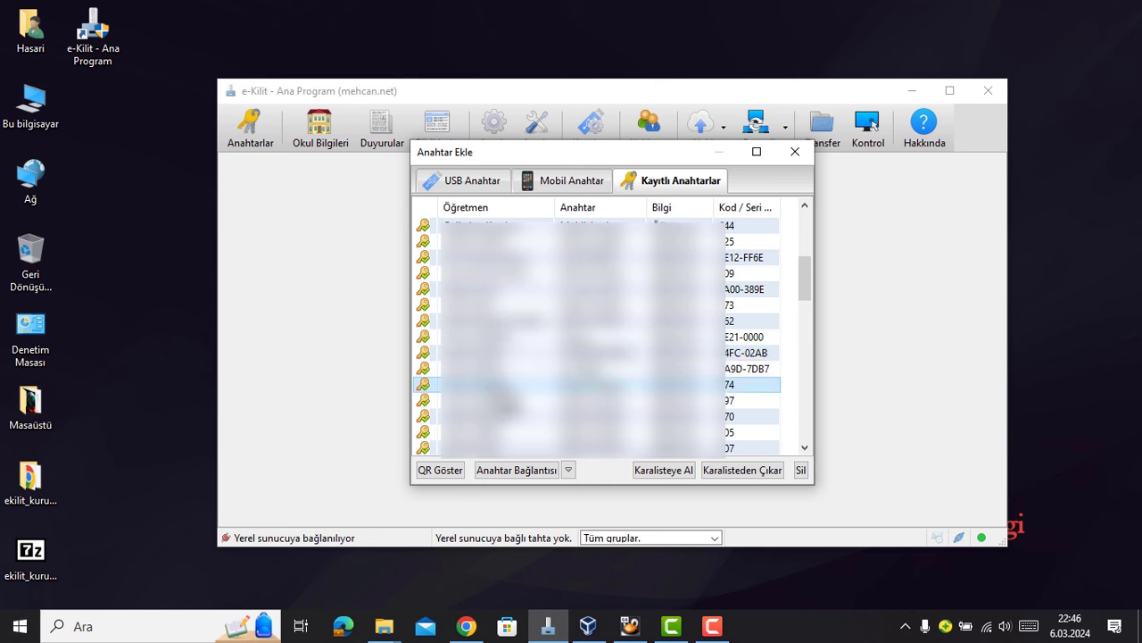
click(440, 470)
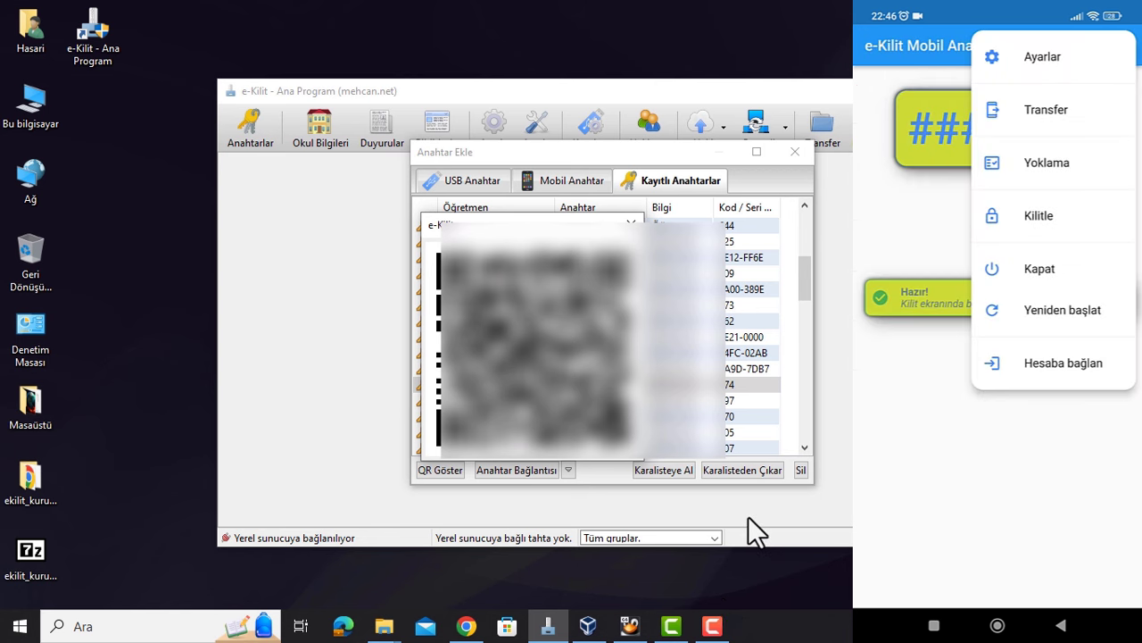
key(alt+Tab)
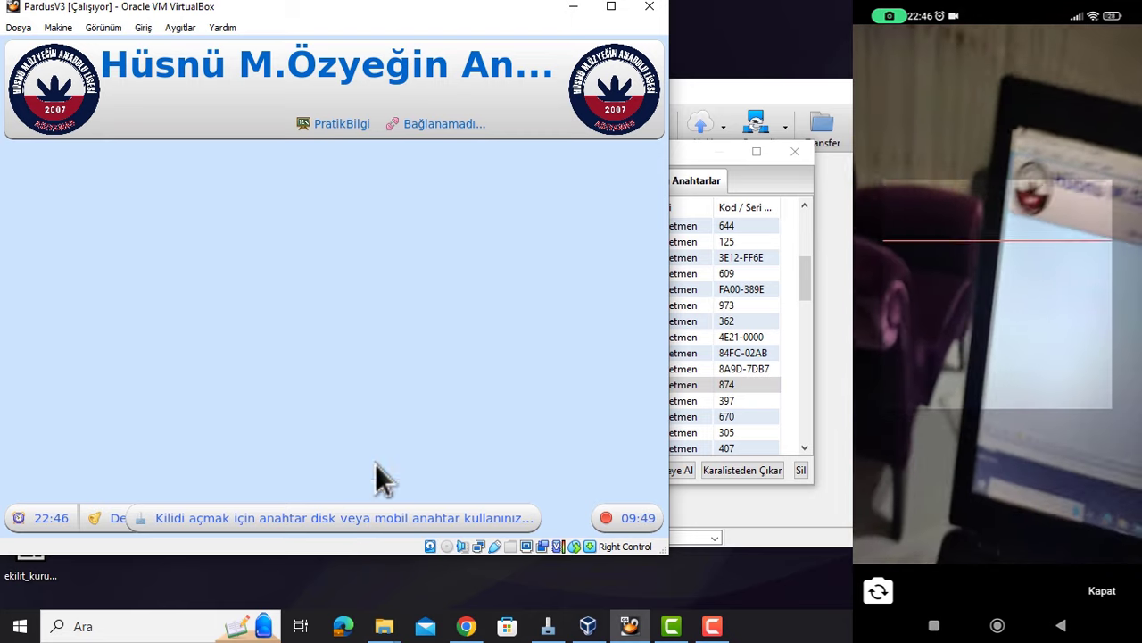
- Maximize the Pardus VM window and open code entry on the lock screen
drag(479, 11, 649, 52)
click(786, 50)
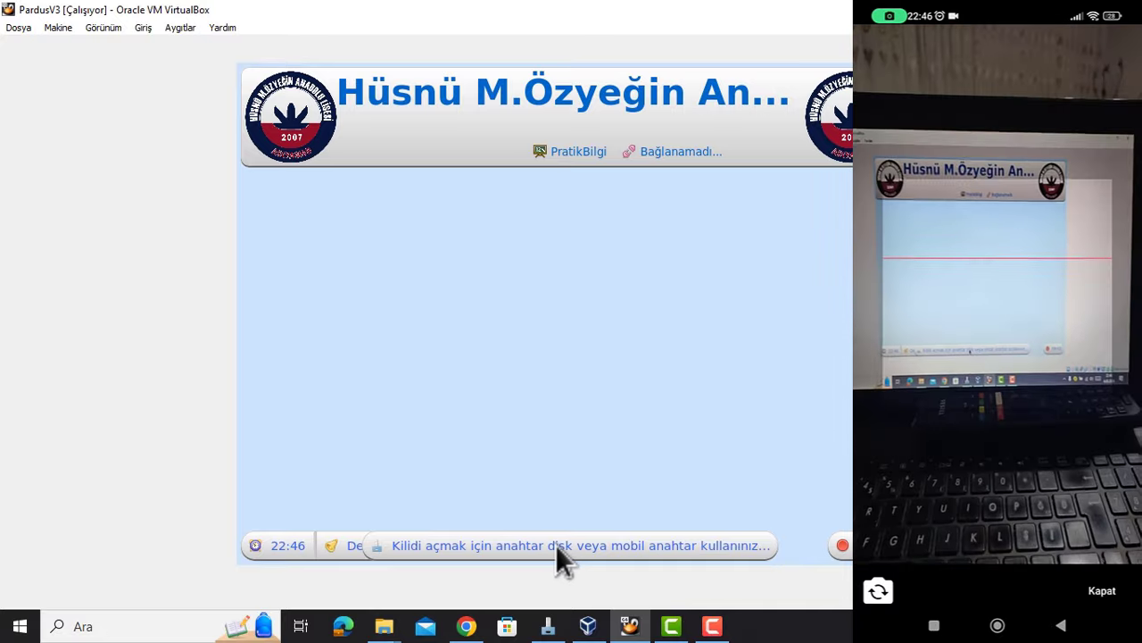
click(562, 547)
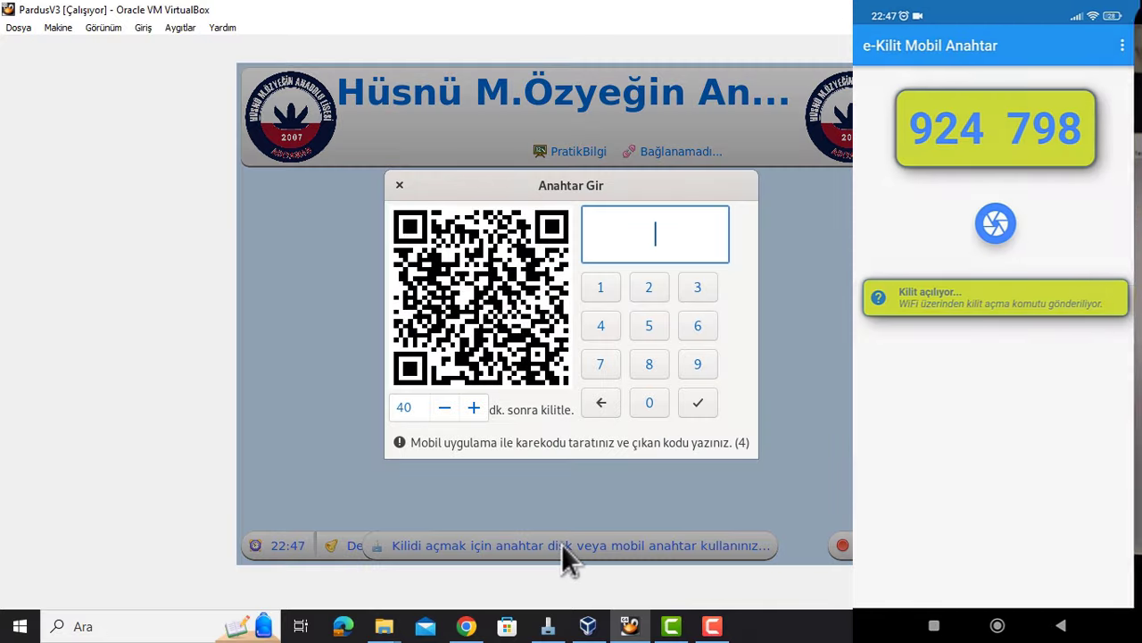
- Enter the phone's six-digit code on the Anahtar Gir keypad to unlock, then minimize Ev Dizini
click(698, 363)
click(649, 286)
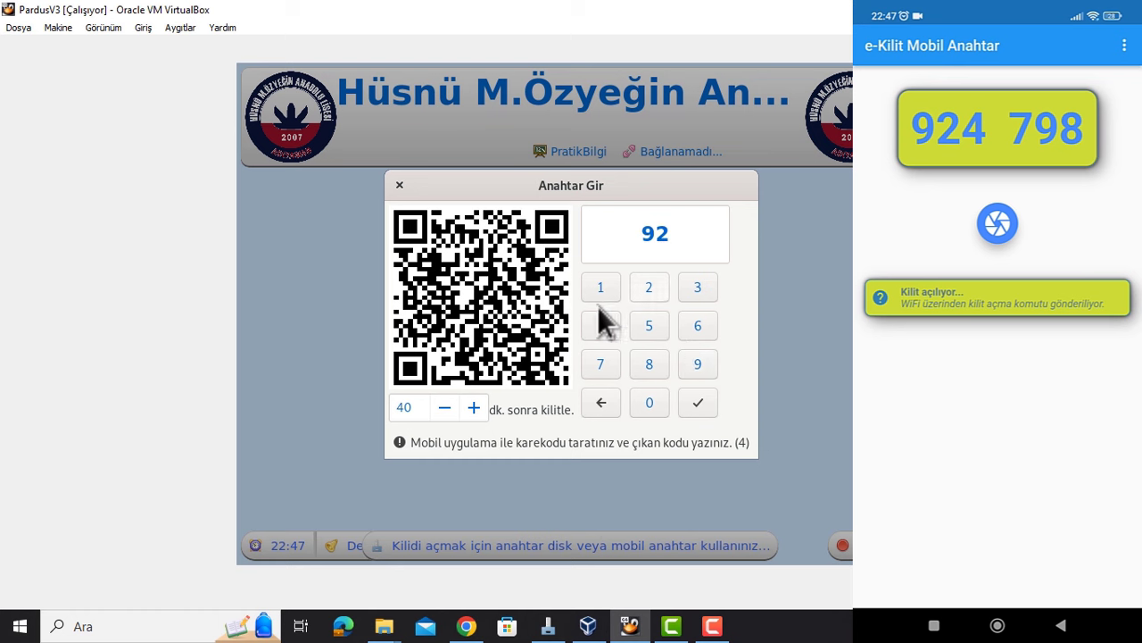
click(603, 325)
click(604, 363)
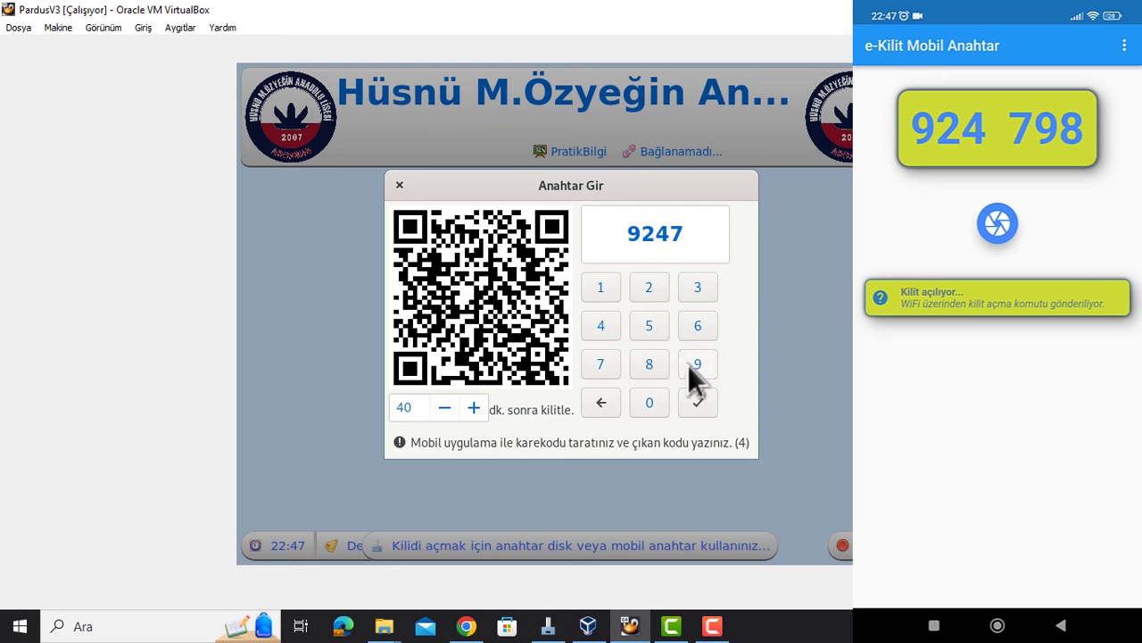
click(695, 364)
click(651, 366)
click(699, 401)
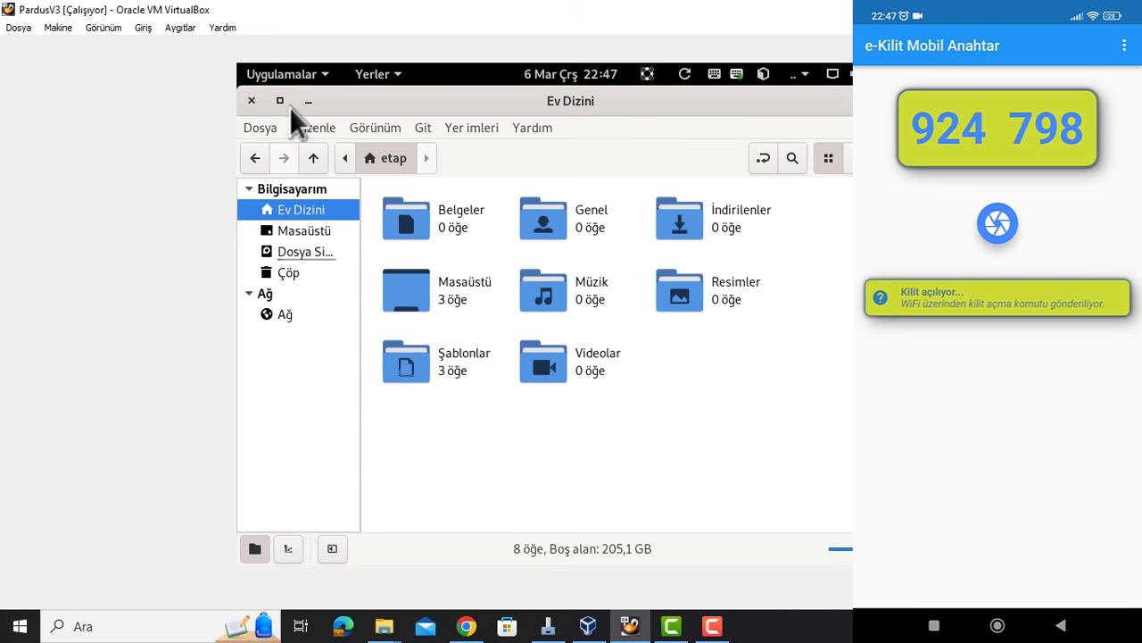
click(307, 102)
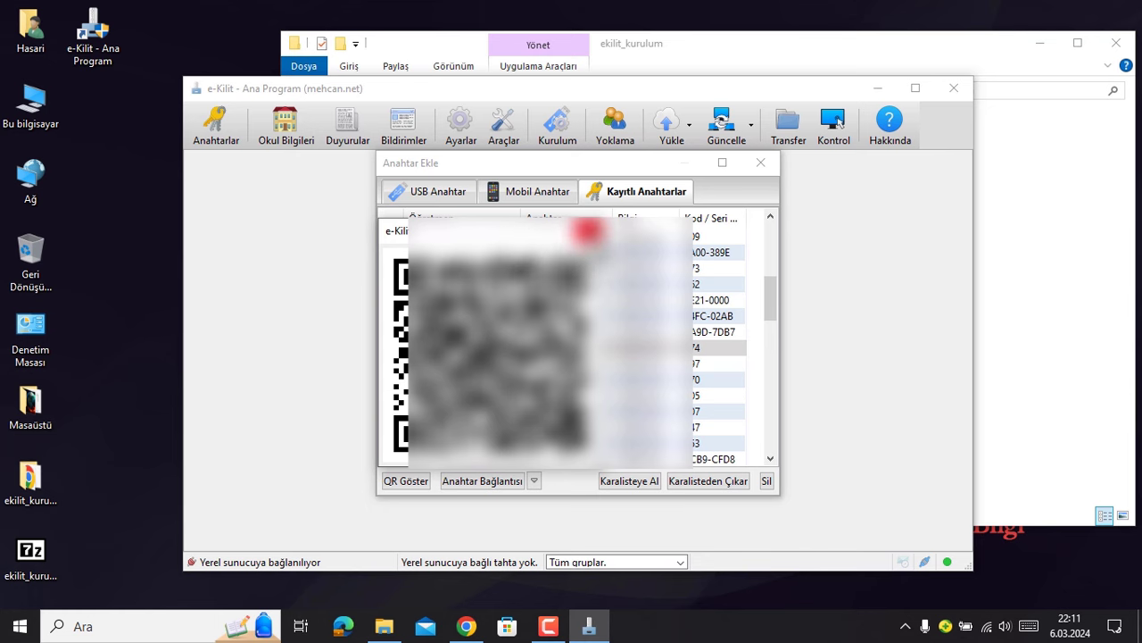
- Close the QR code popup and the Anahtar Ekle dialog
click(728, 198)
click(762, 163)
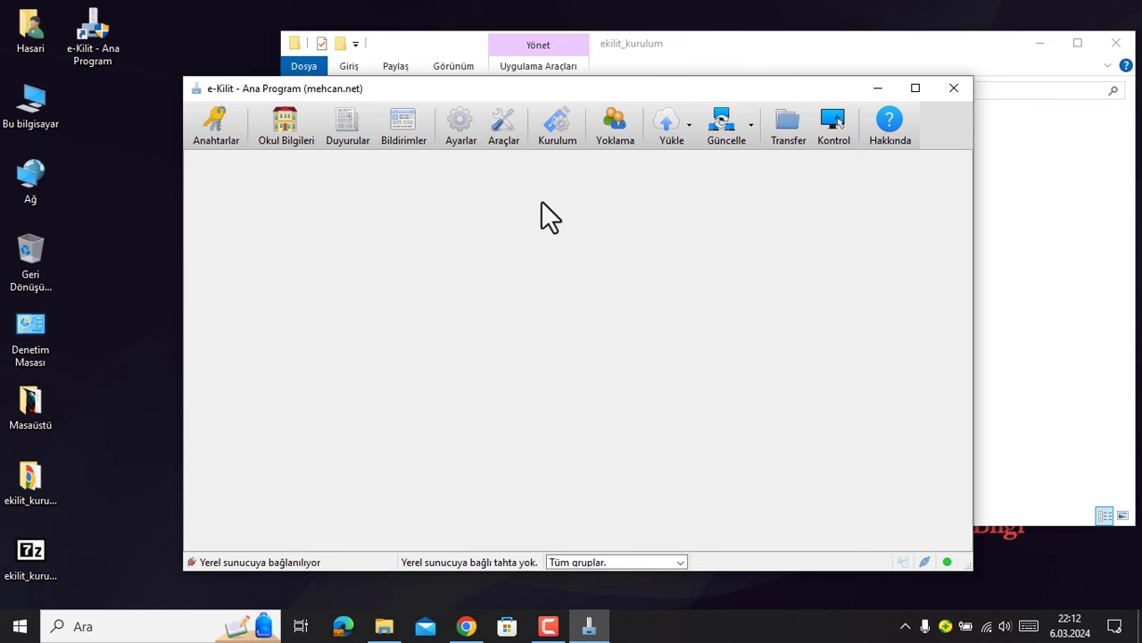
- Run the Kurulum wizard to write an e-Kilit installation disk onto F:\ Ventoy
click(564, 133)
click(710, 489)
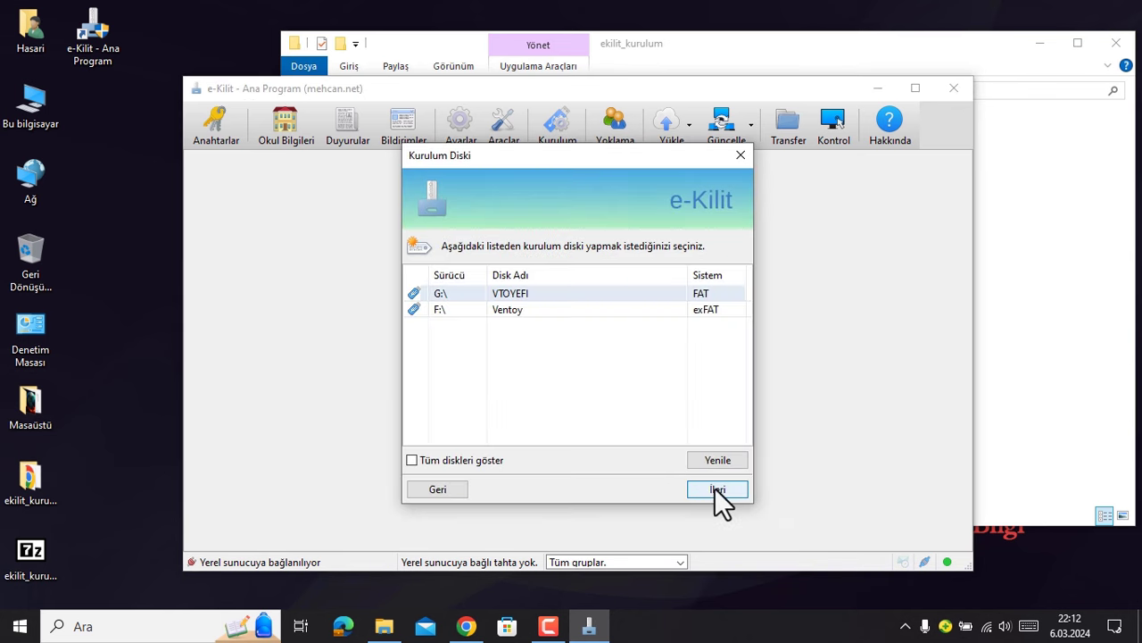
click(507, 310)
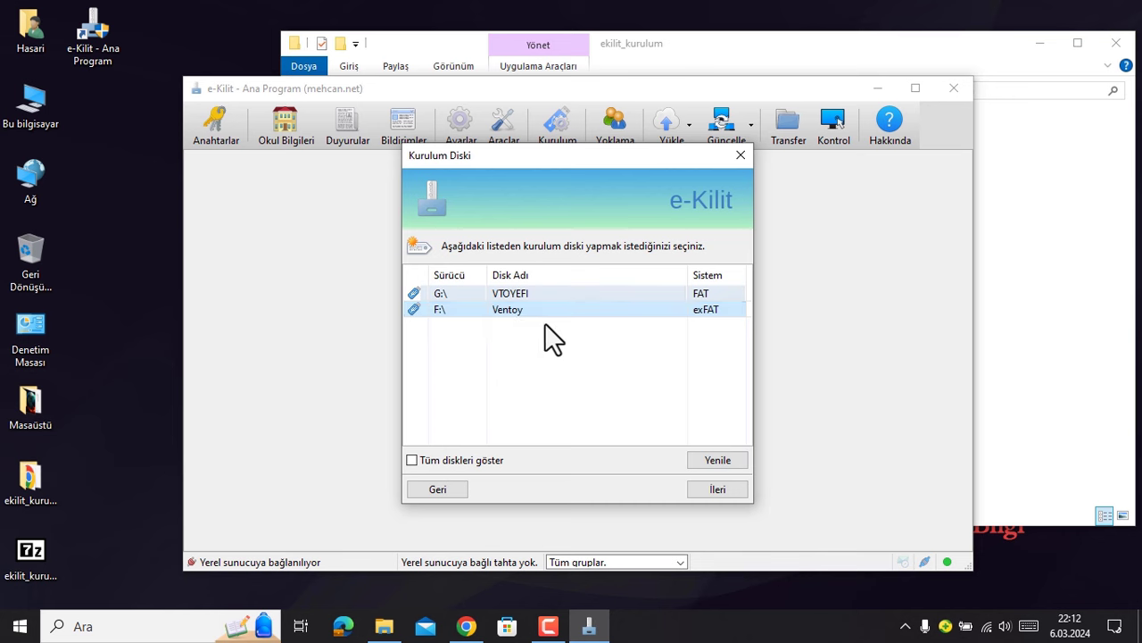
click(724, 490)
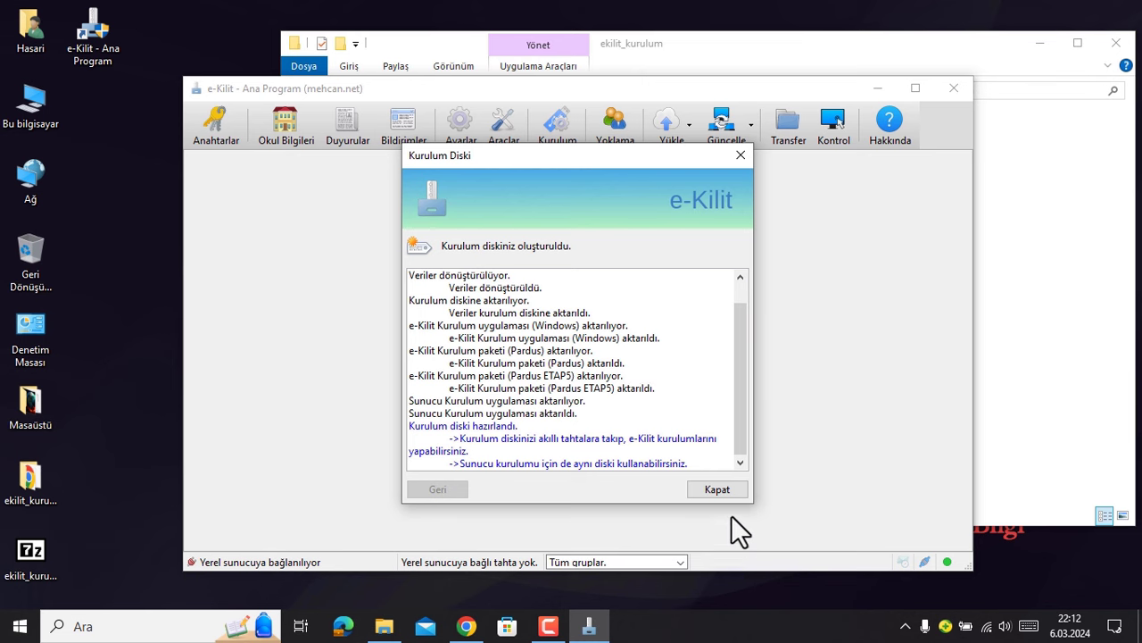
- Close the finished wizard and open the Ventoy (F:) drive in File Explorer
click(718, 490)
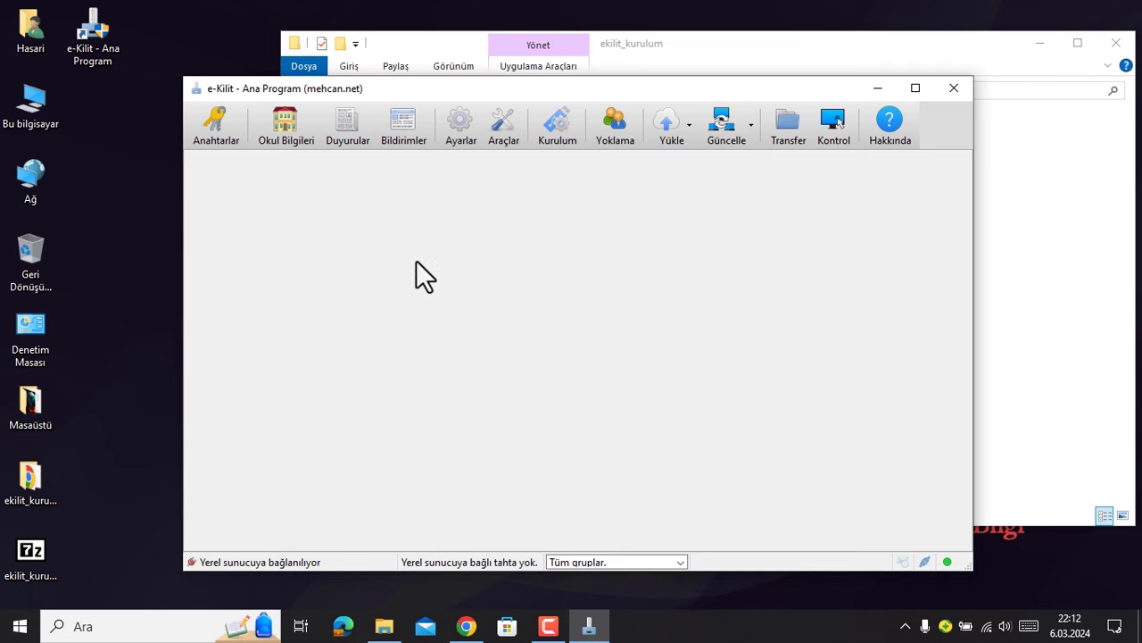
double_click(27, 100)
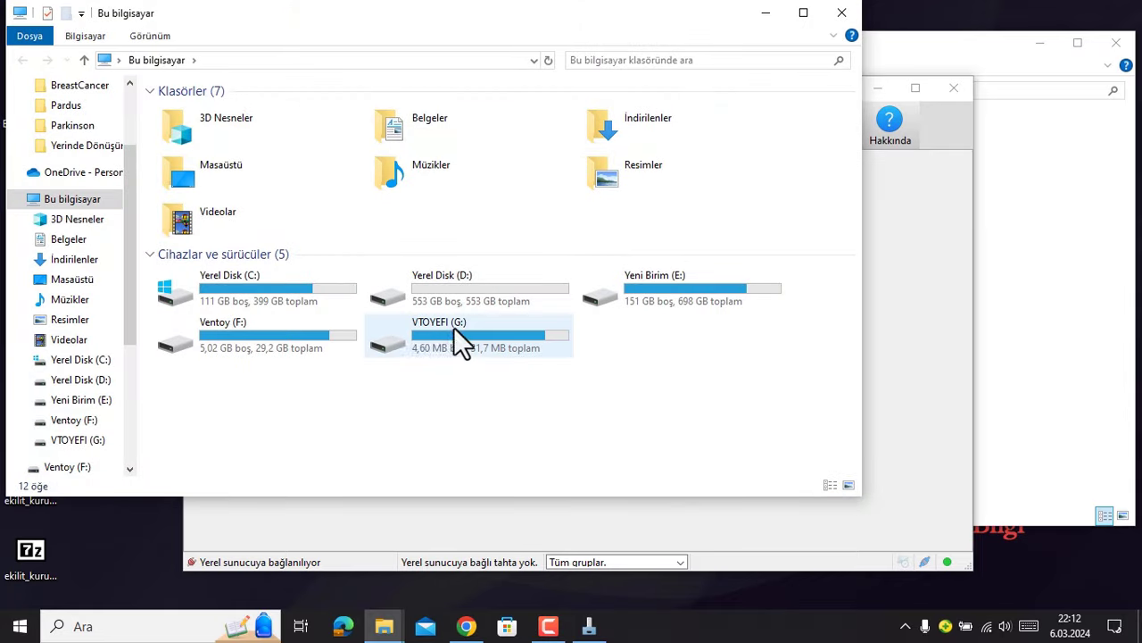
click(285, 325)
double_click(285, 324)
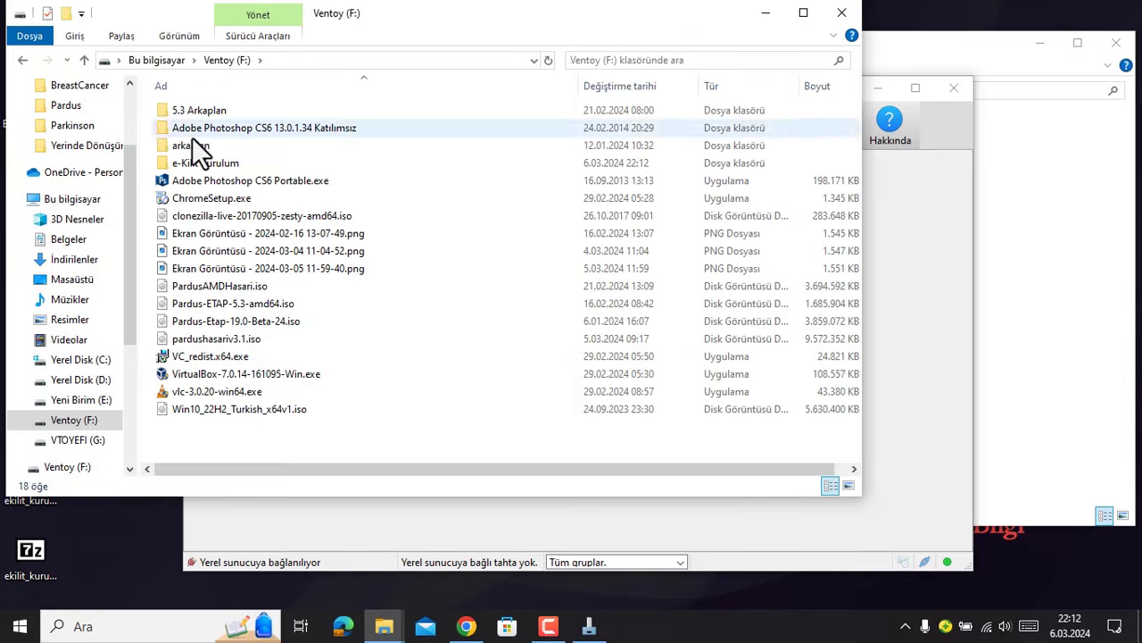
drag(389, 13, 516, 30)
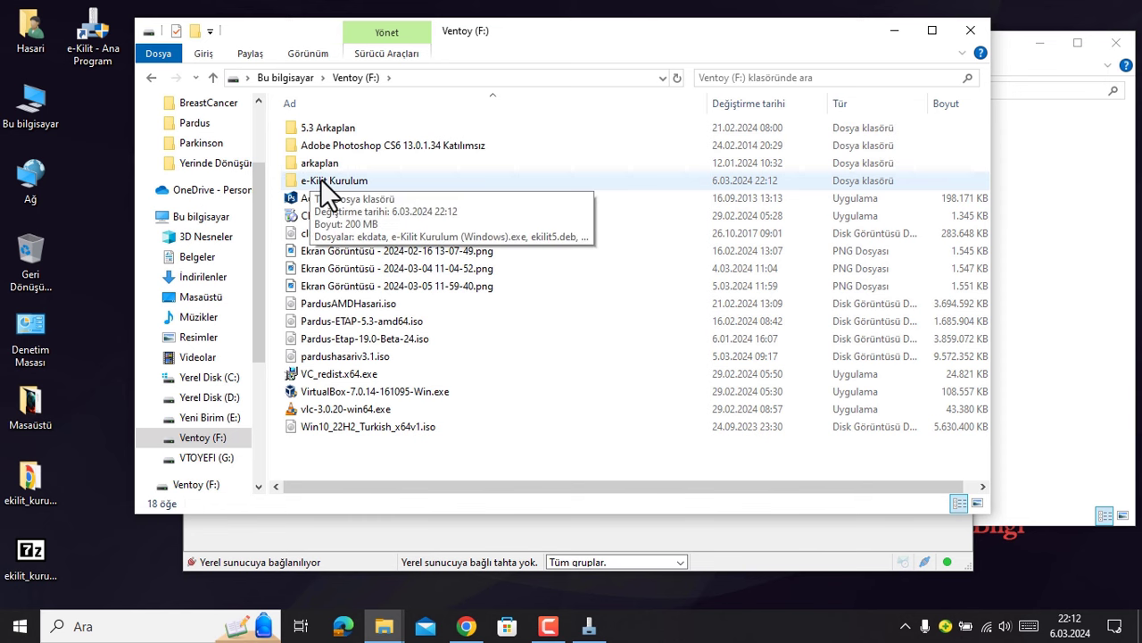
- In e-Kilit Kurulum, check ekdata, ekilit5.deb, ekilit19.deb, e-Kilit Kurulum (Windows).exe and Sunucu Kurulum.exe
double_click(359, 178)
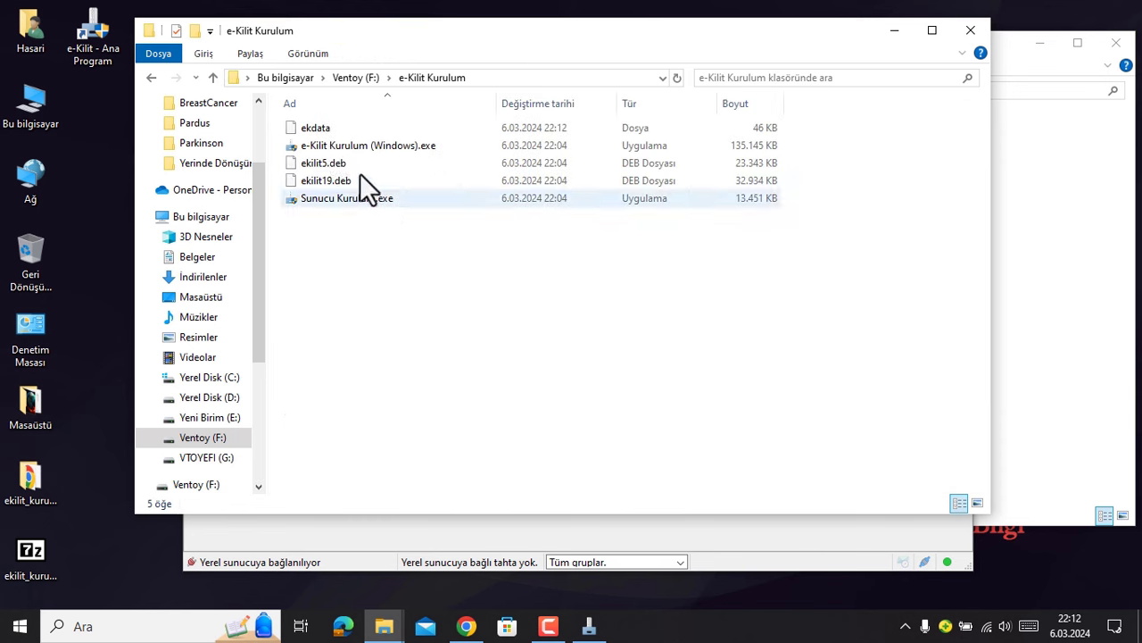
click(339, 129)
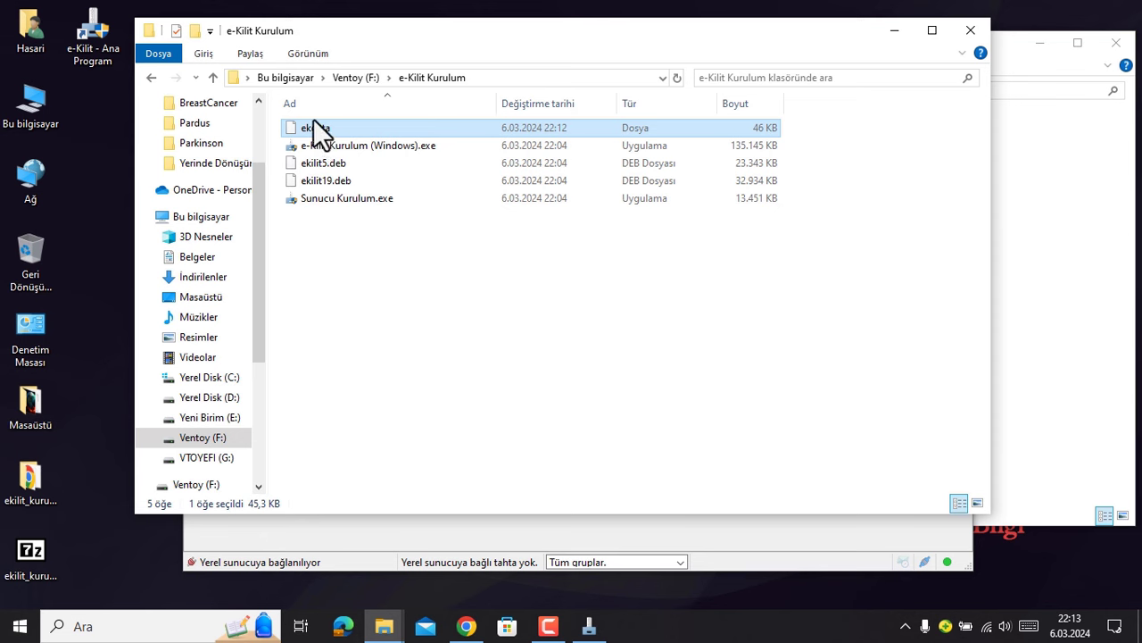
click(319, 164)
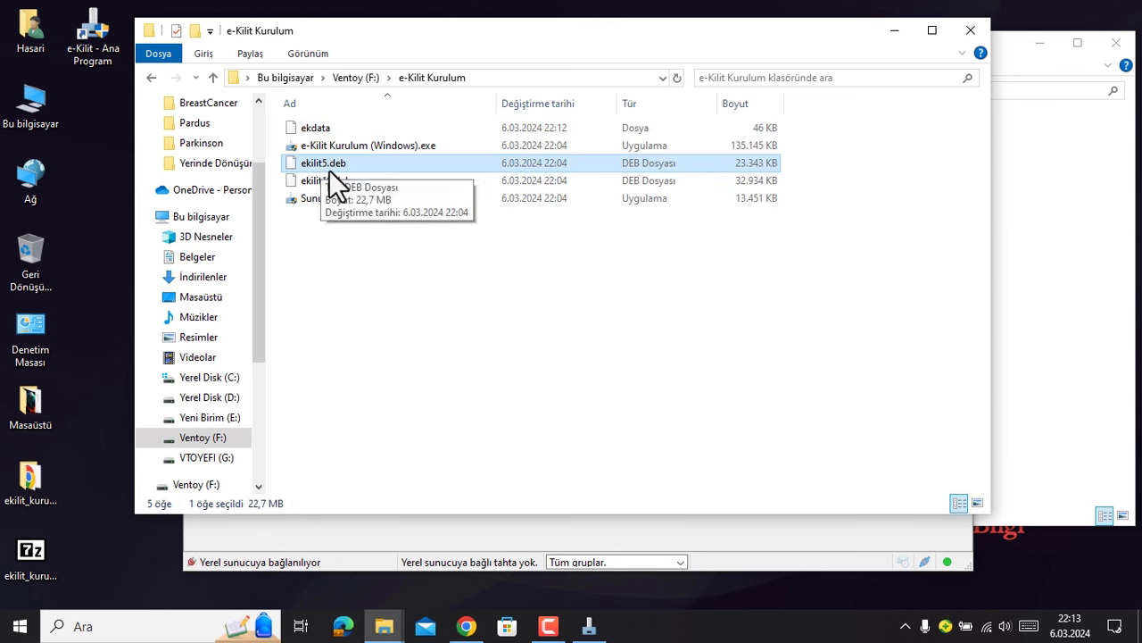
click(328, 180)
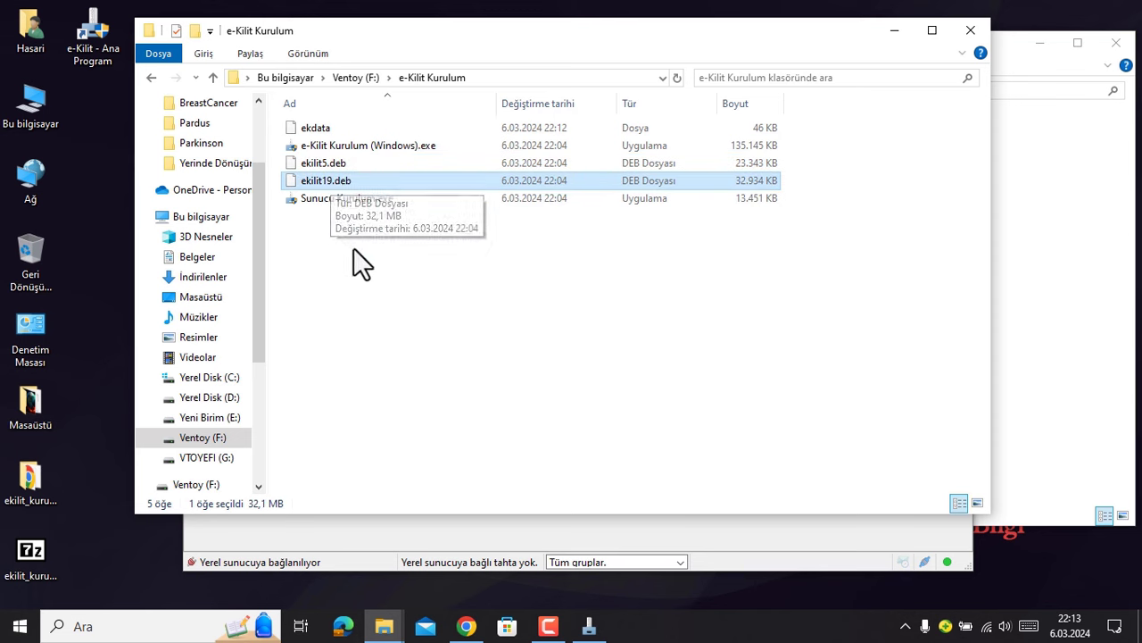
click(388, 146)
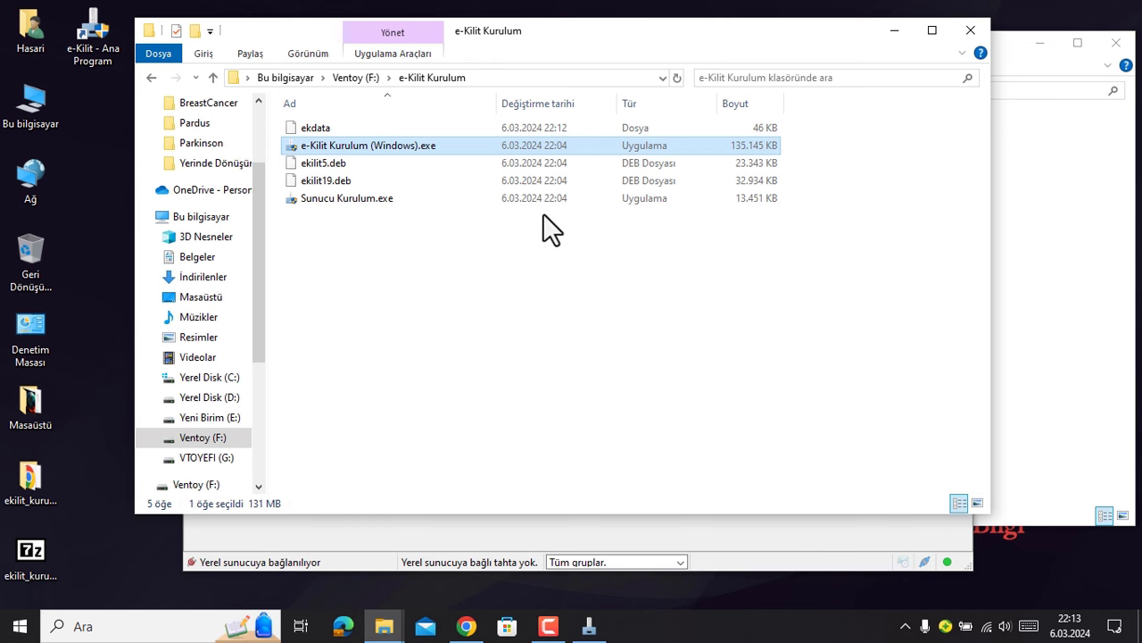
click(362, 200)
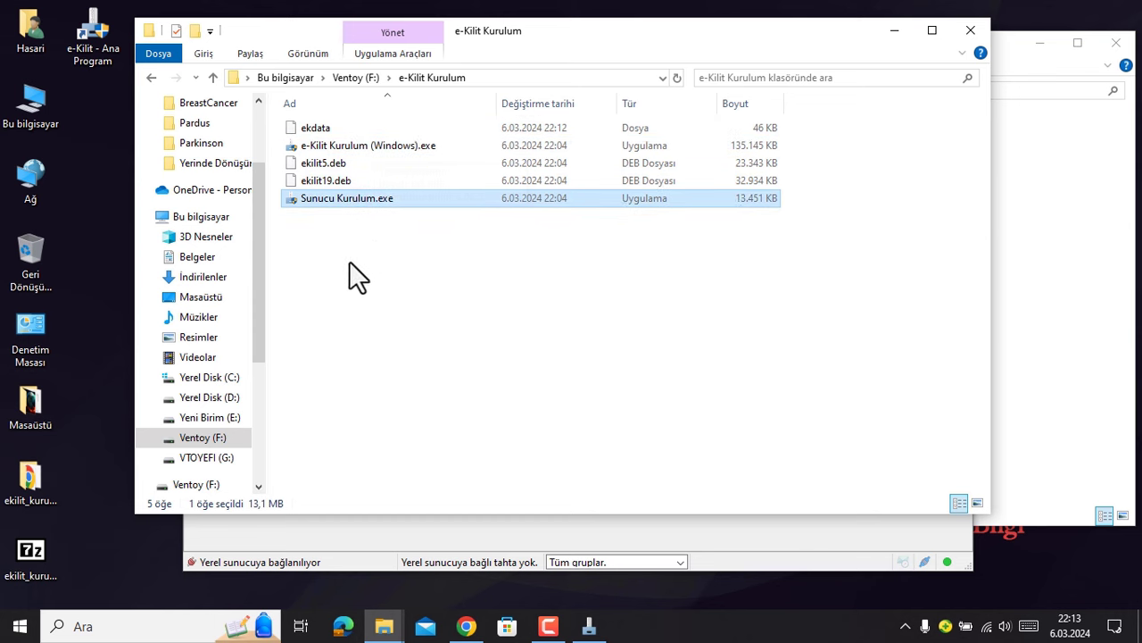
click(382, 147)
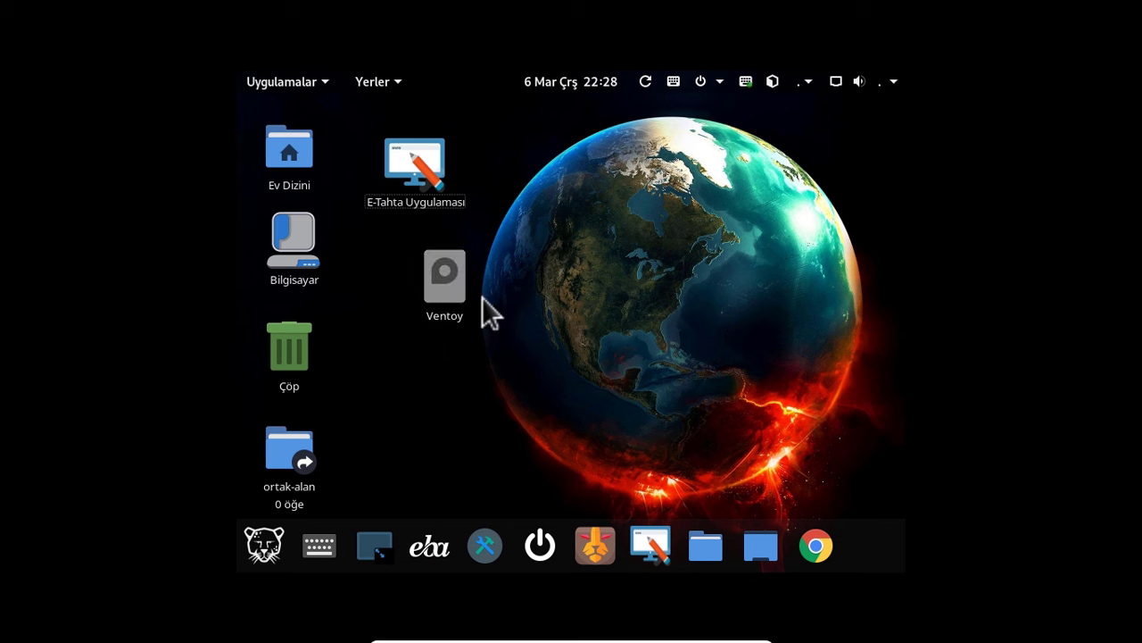
- Open the Ventoy drive under Çıkarılabilir Diskler via the Bilgisayar icon
drag(459, 306, 418, 284)
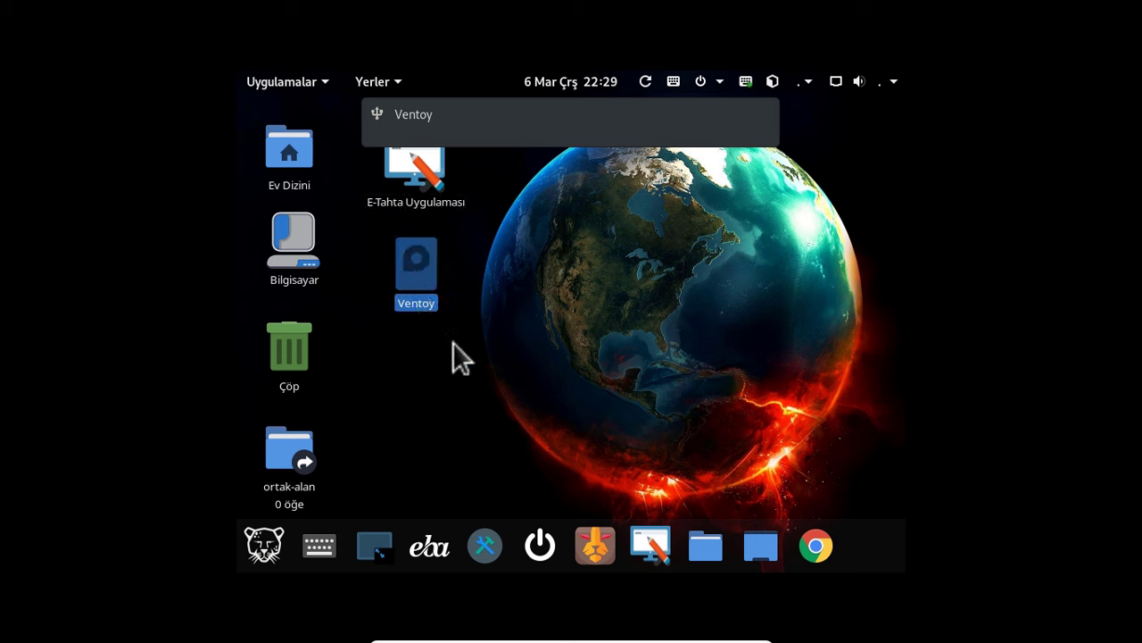
double_click(297, 252)
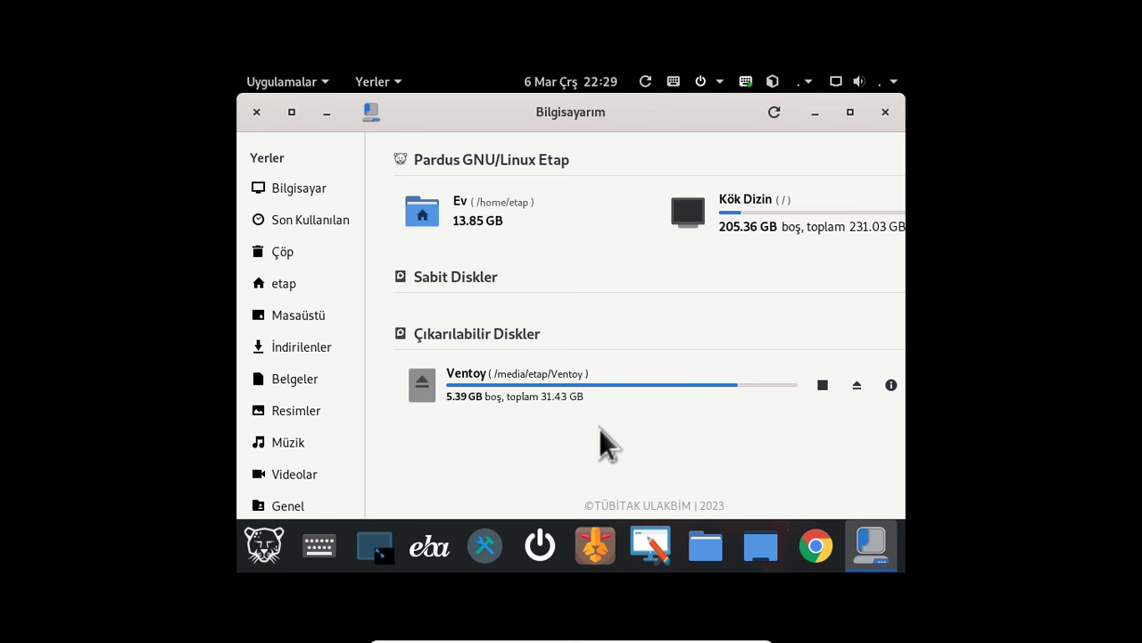
click(572, 384)
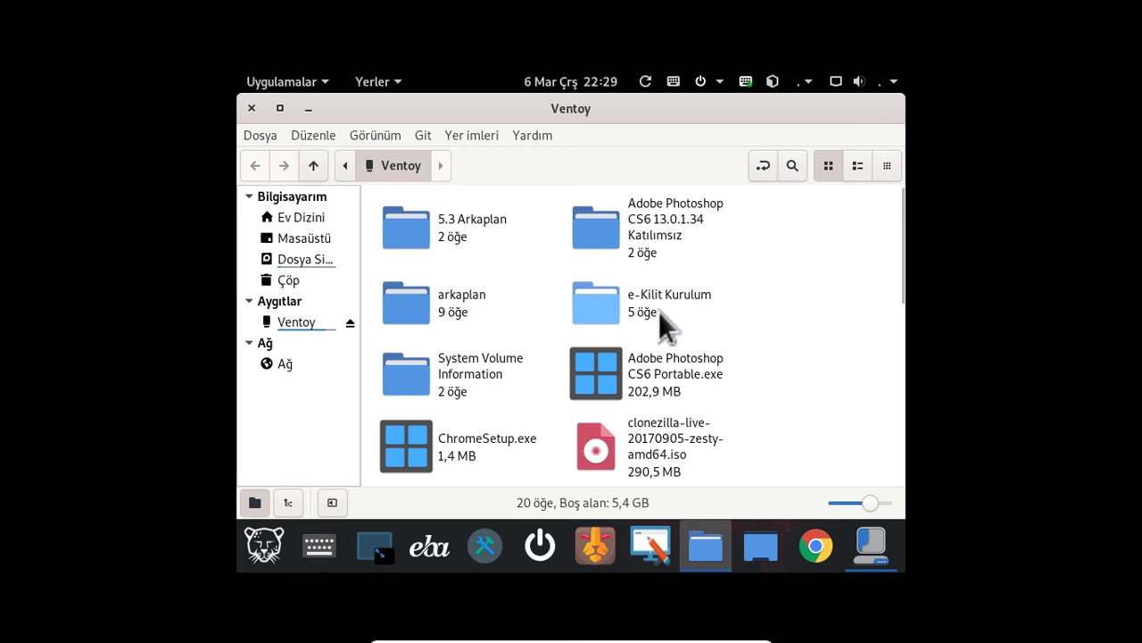
- Open ekilit19.deb from the e-Kilit Kurulum folder in Paket Kurucu
double_click(607, 313)
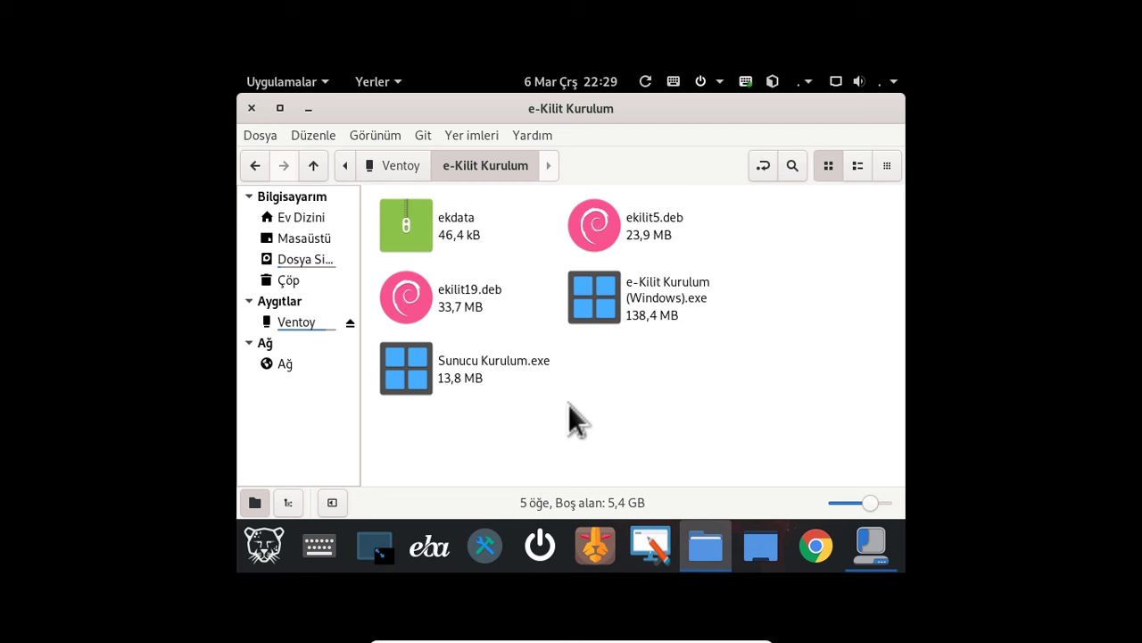
double_click(414, 298)
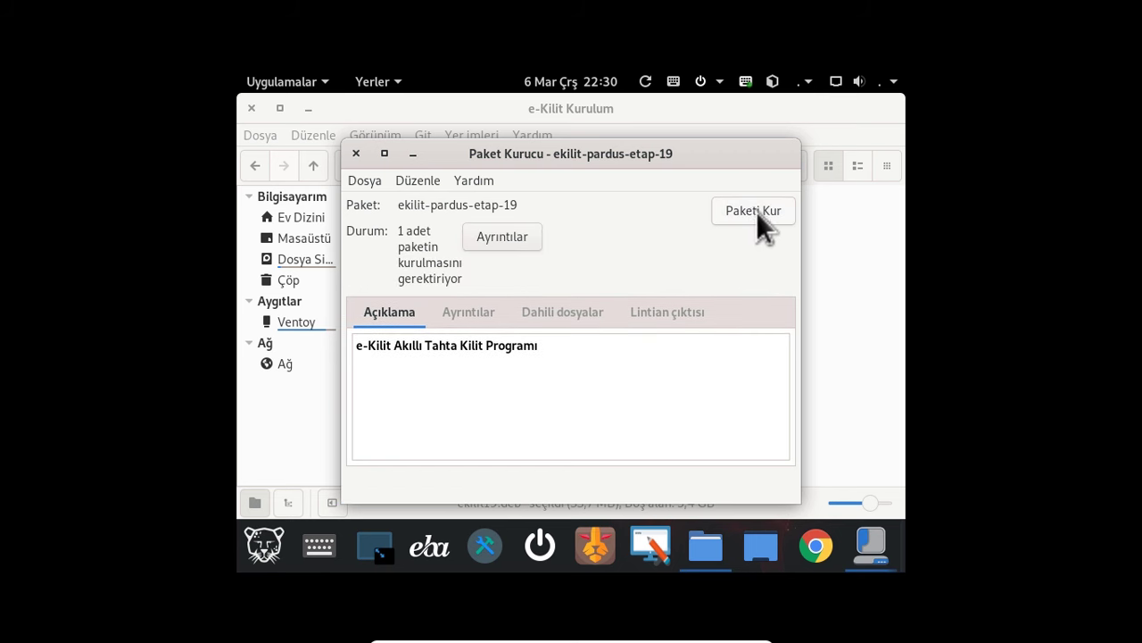
- Install the ekilit19.deb package with the account password and close the installer when complete
click(756, 211)
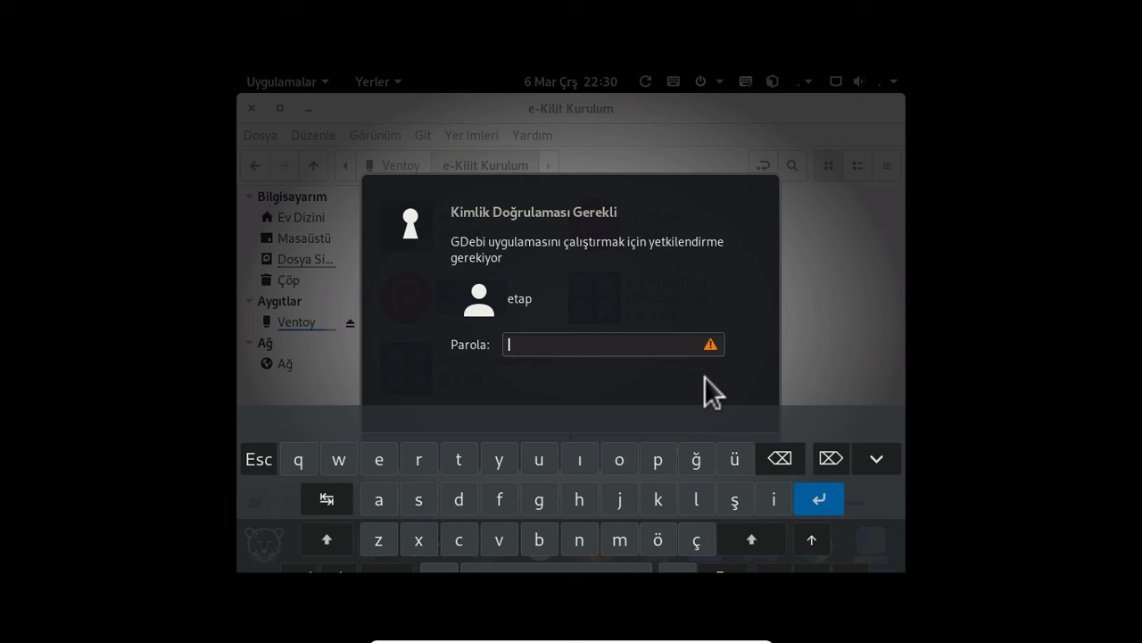
text(••••••••)
key(Return)
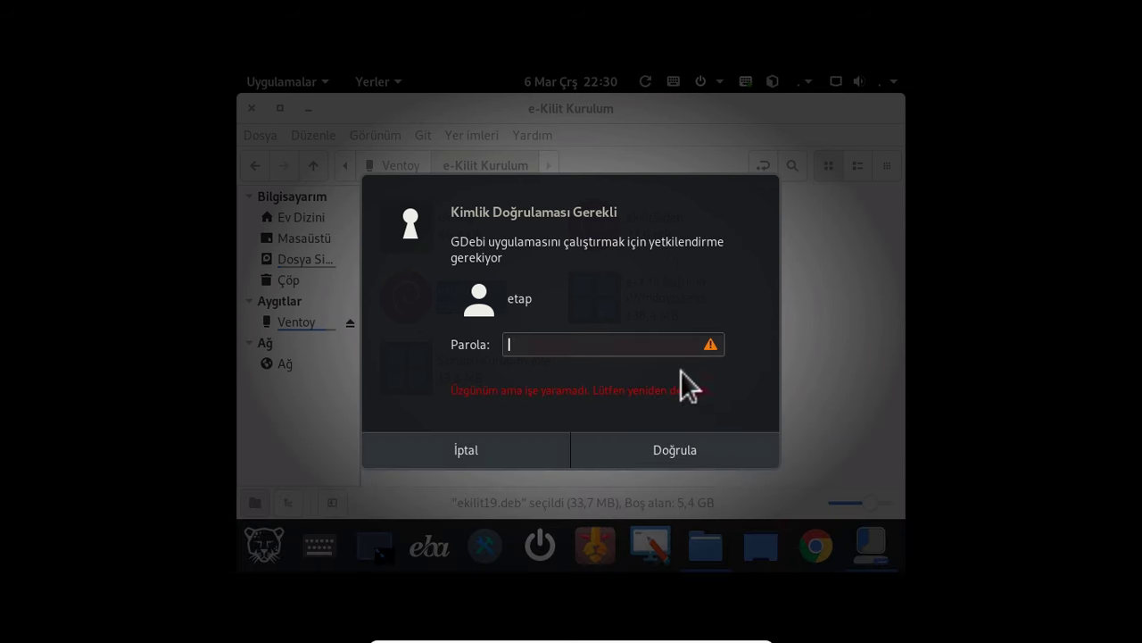
click(584, 345)
text(•••••••)
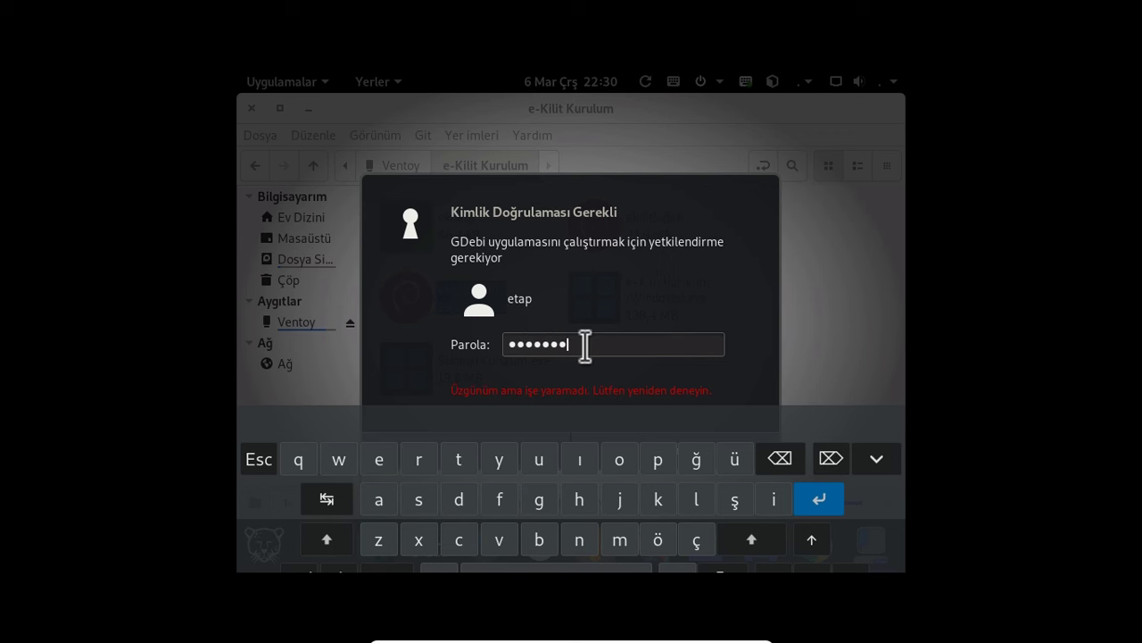
text(•)
key(Return)
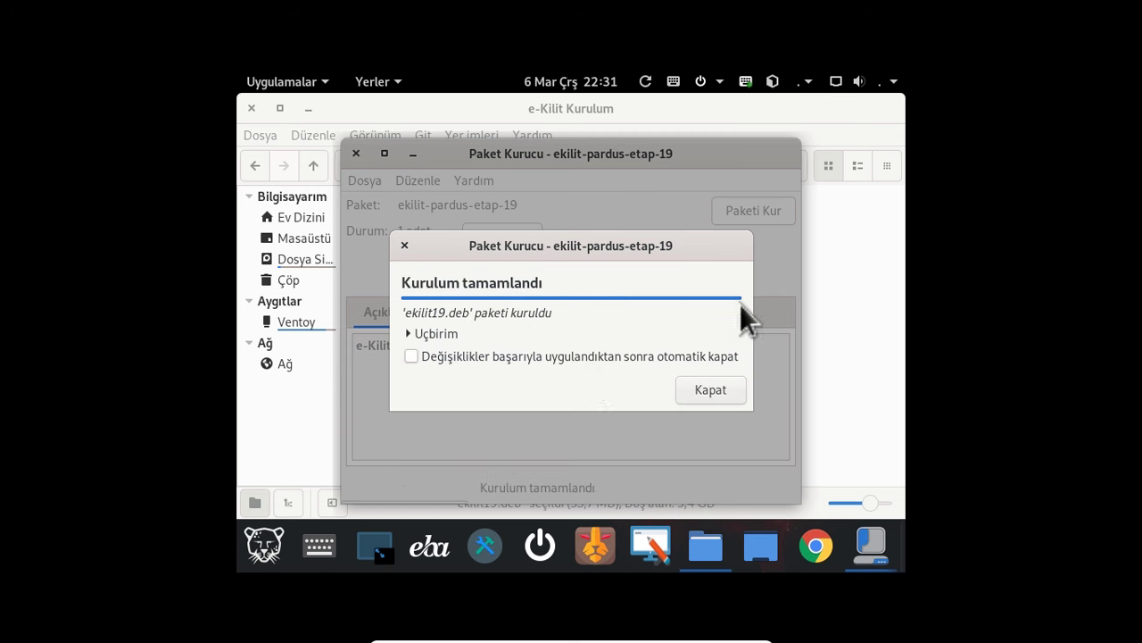
click(707, 391)
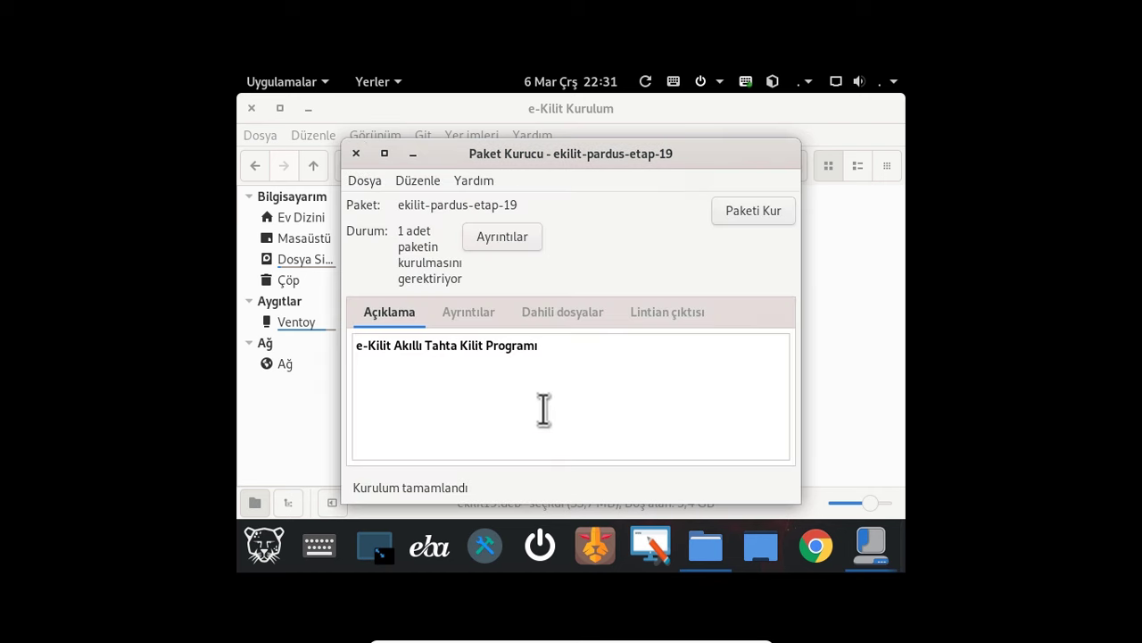
click(413, 153)
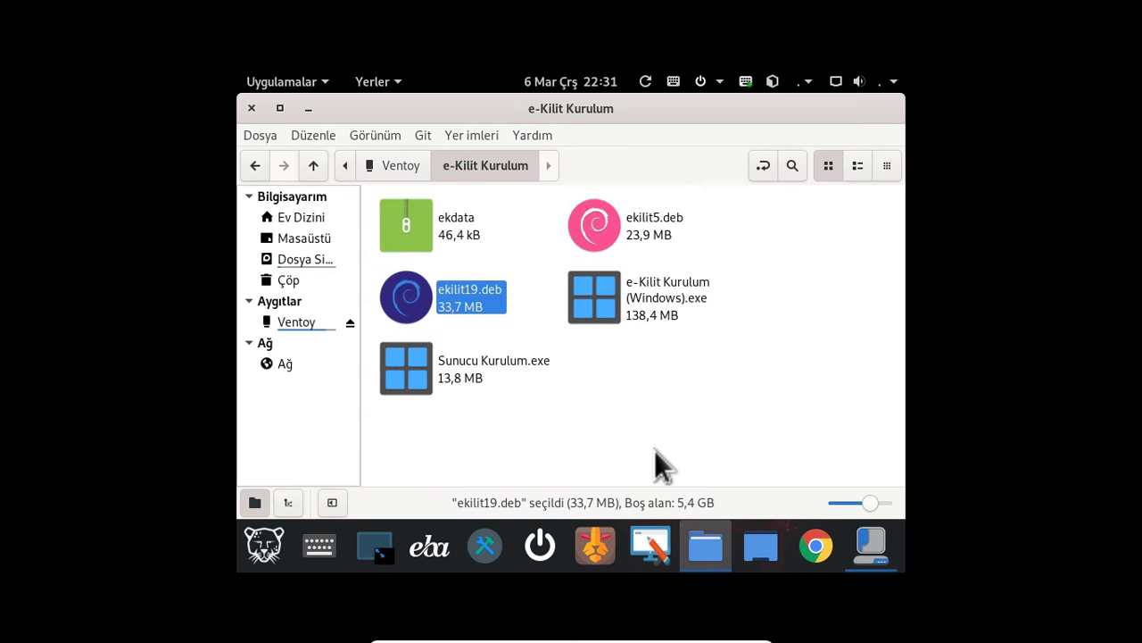
- Open a terminal in the e-Kilit Kurulum folder and run sudo ekilit with the administrator password
click(669, 391)
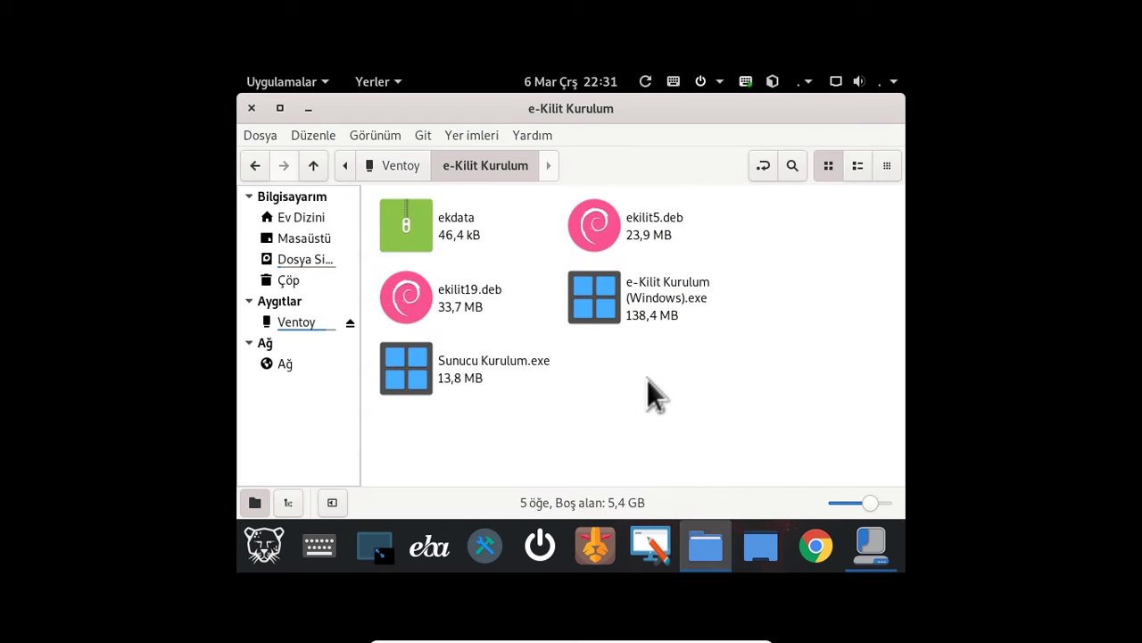
right_click(637, 378)
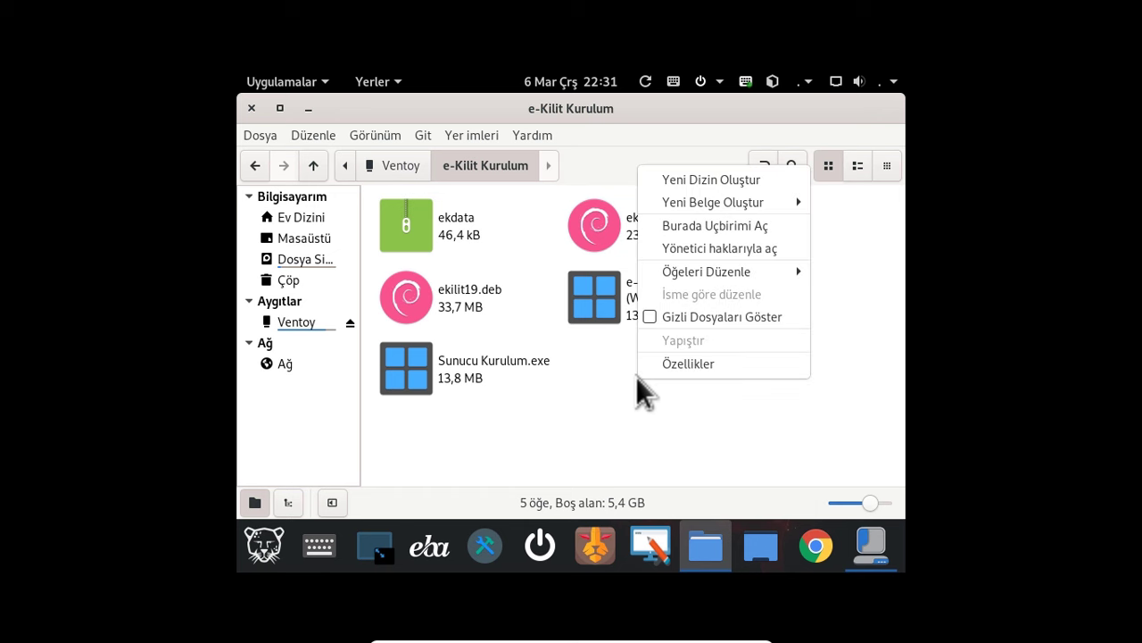
mouse_move(700, 272)
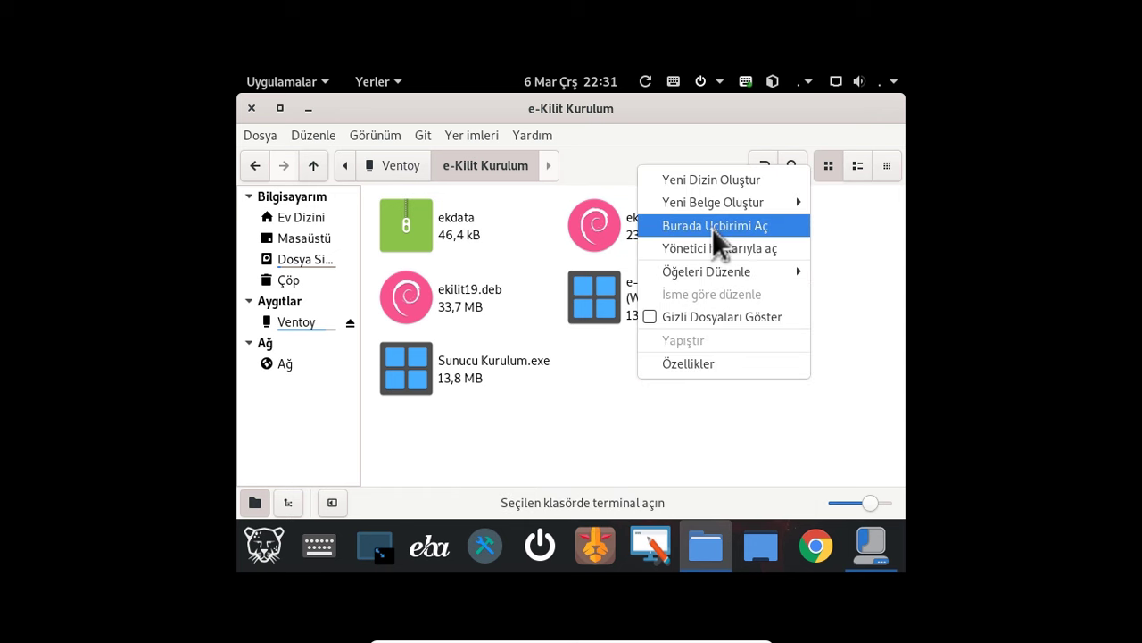
click(712, 229)
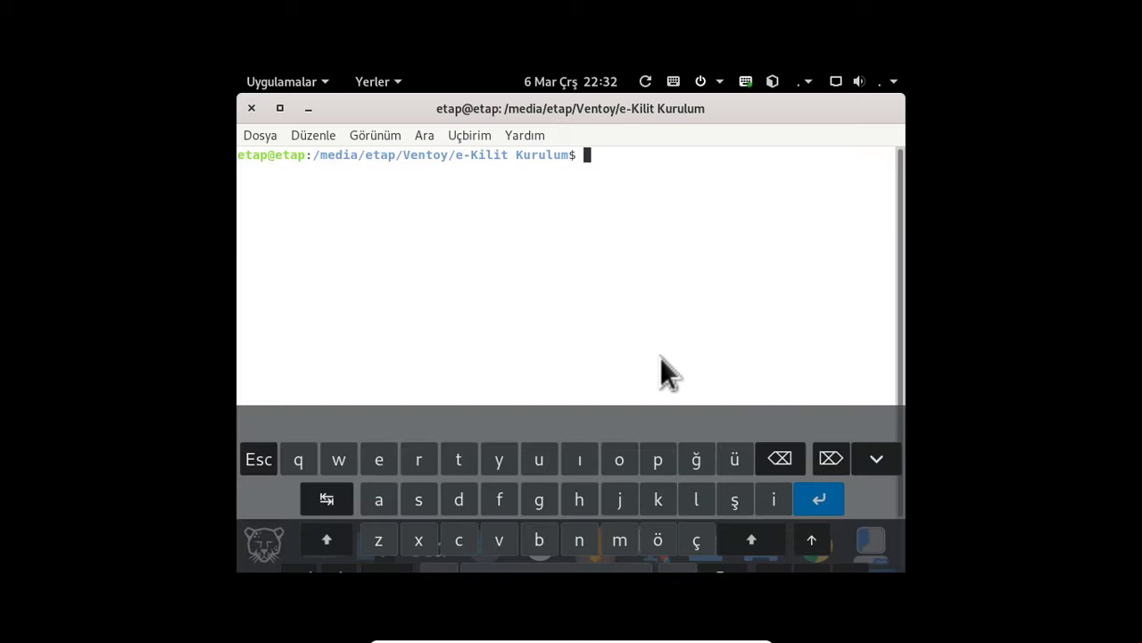
text(sudo ekilit)
key(Return)
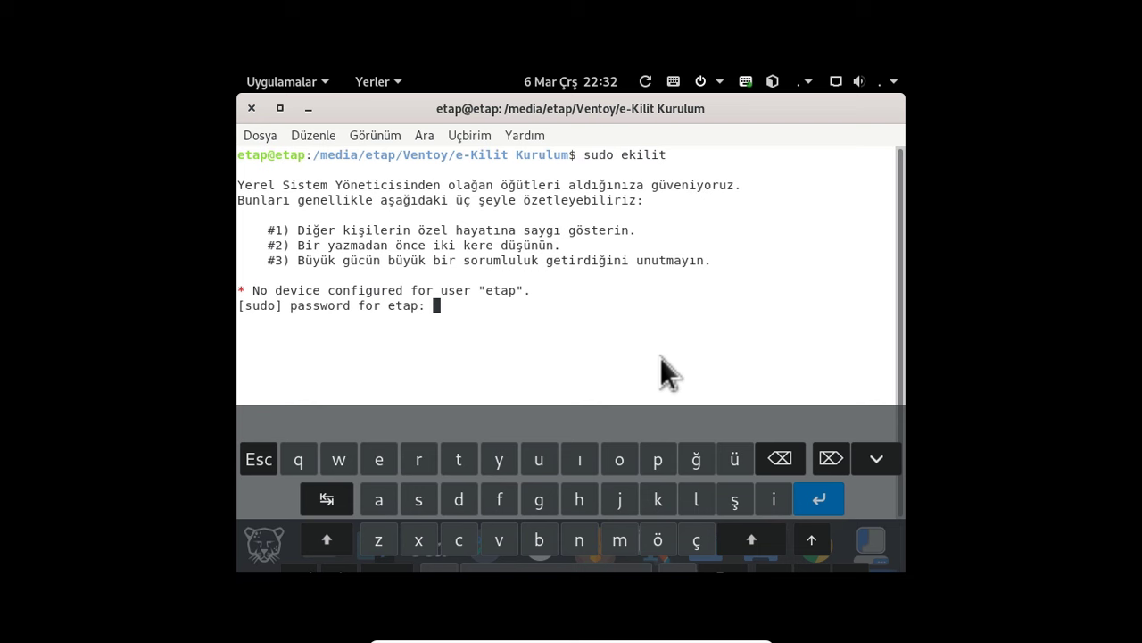
key(Return)
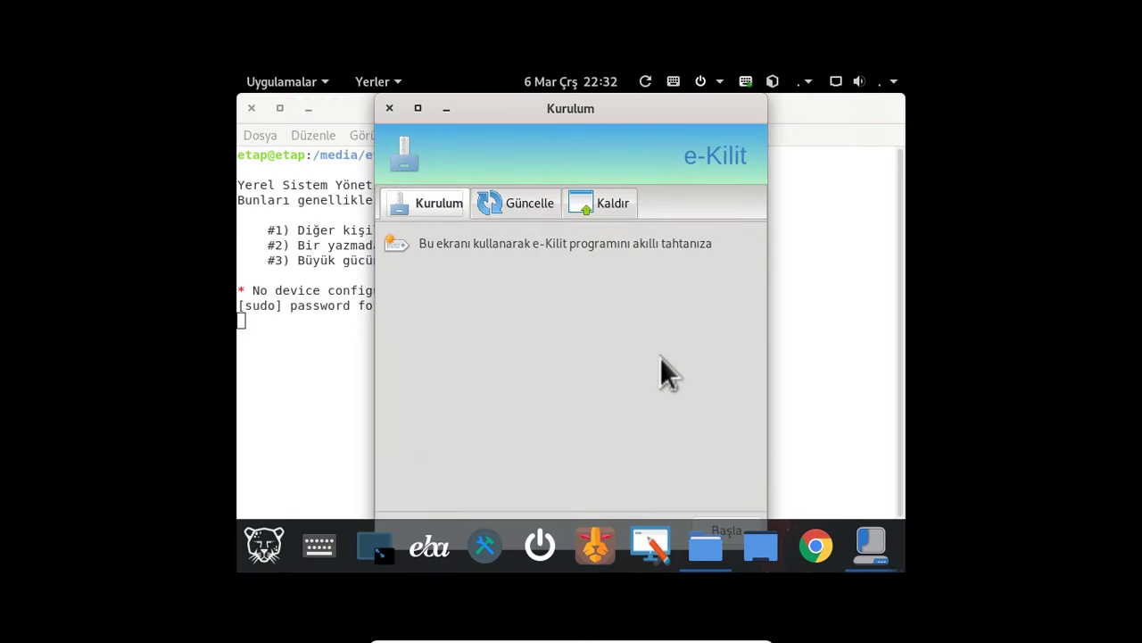
- Check the Güncelle and Kaldır tabs, then accept the Kurulum licence to reach Sınıf adı
drag(569, 108, 557, 108)
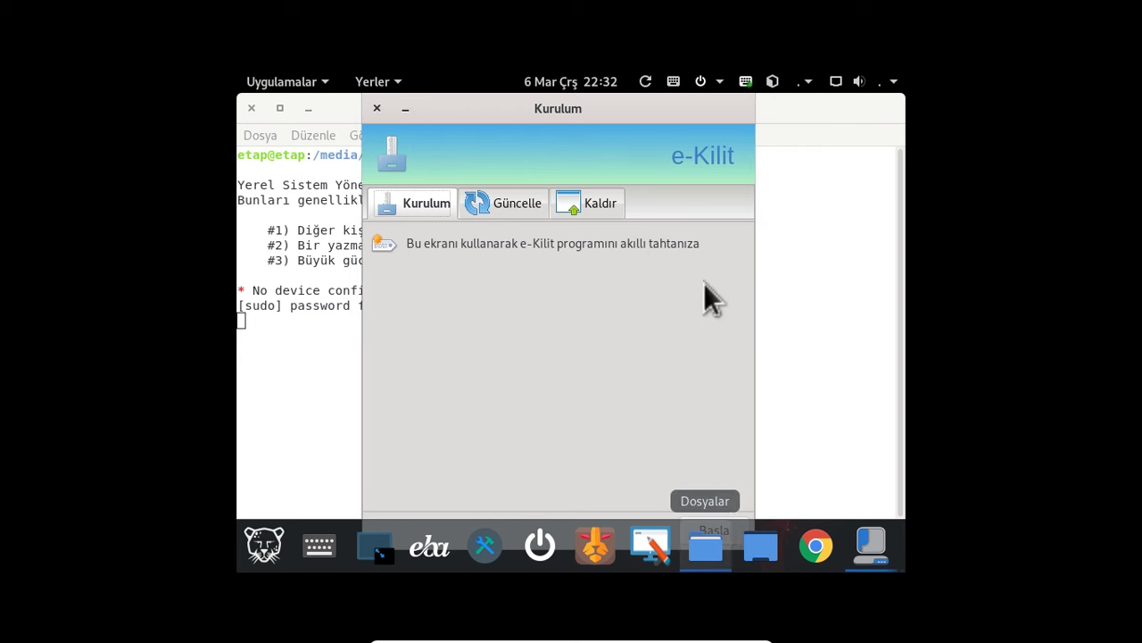
drag(652, 98, 631, 100)
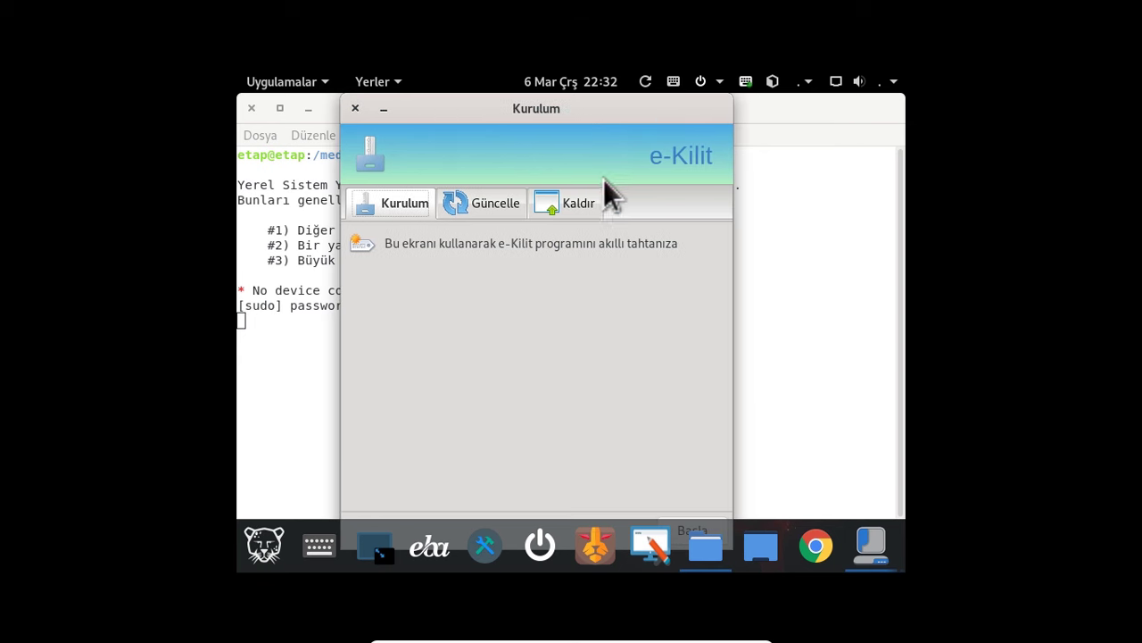
click(693, 530)
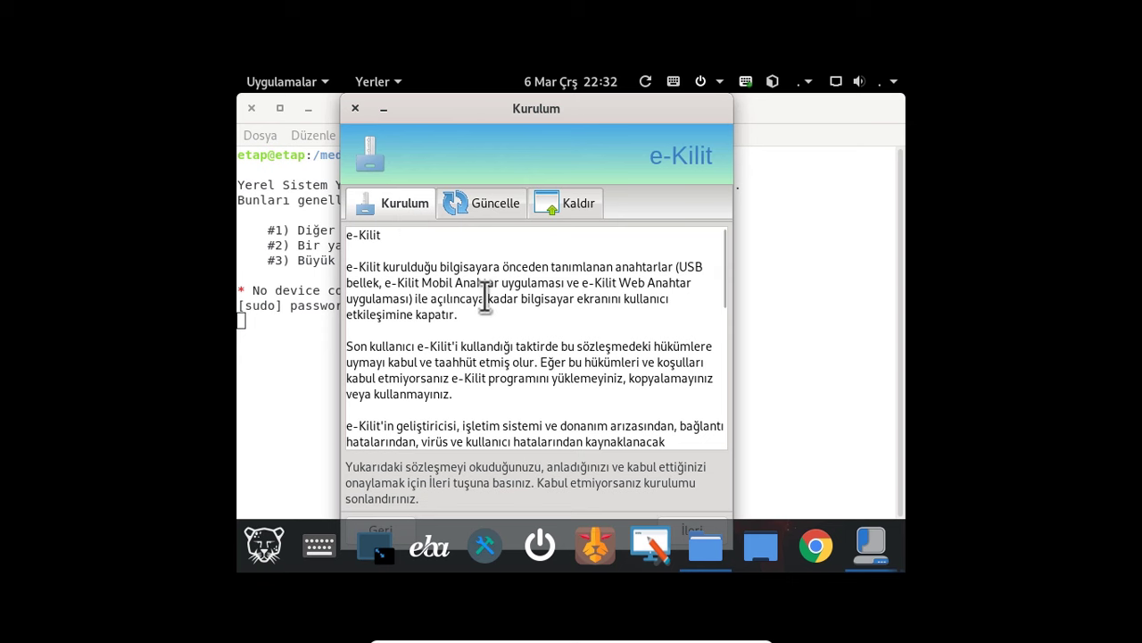
click(490, 203)
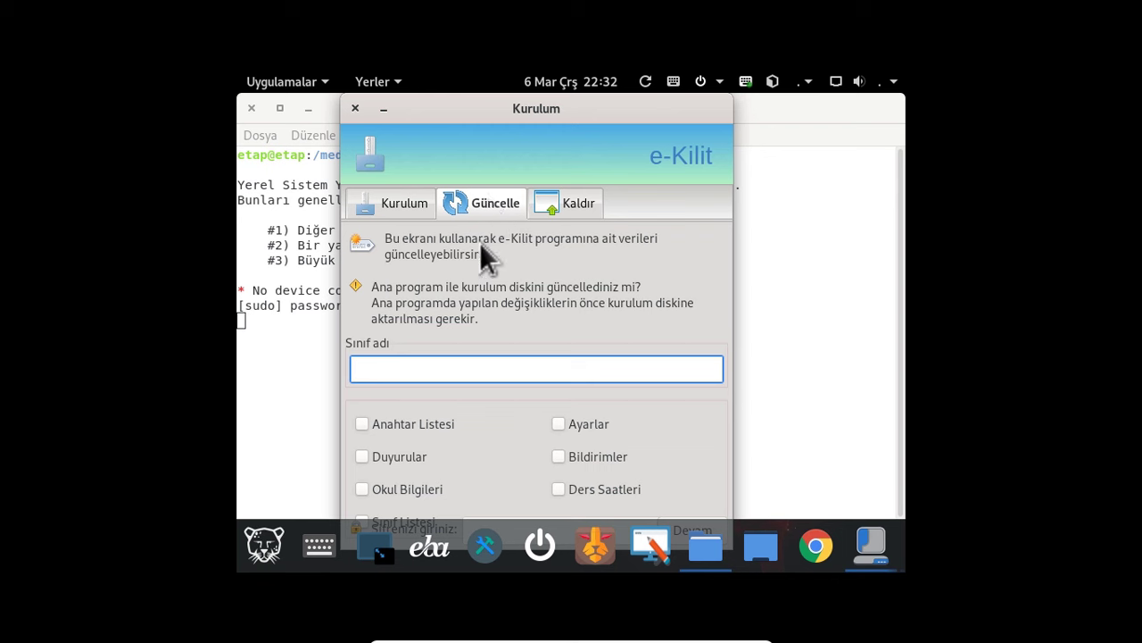
click(580, 204)
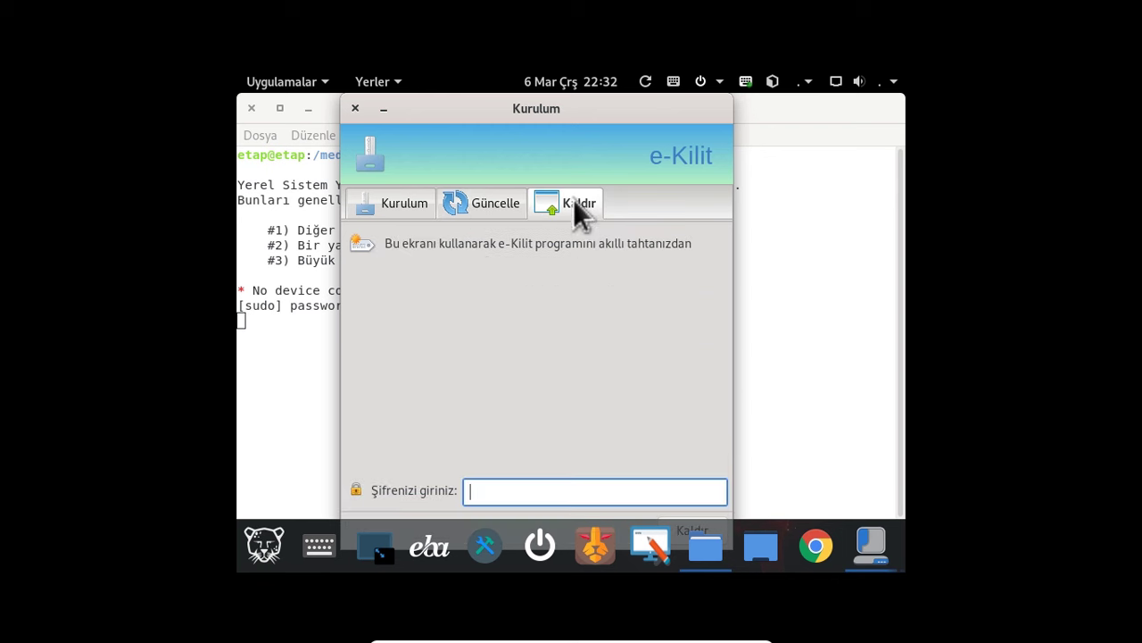
click(399, 202)
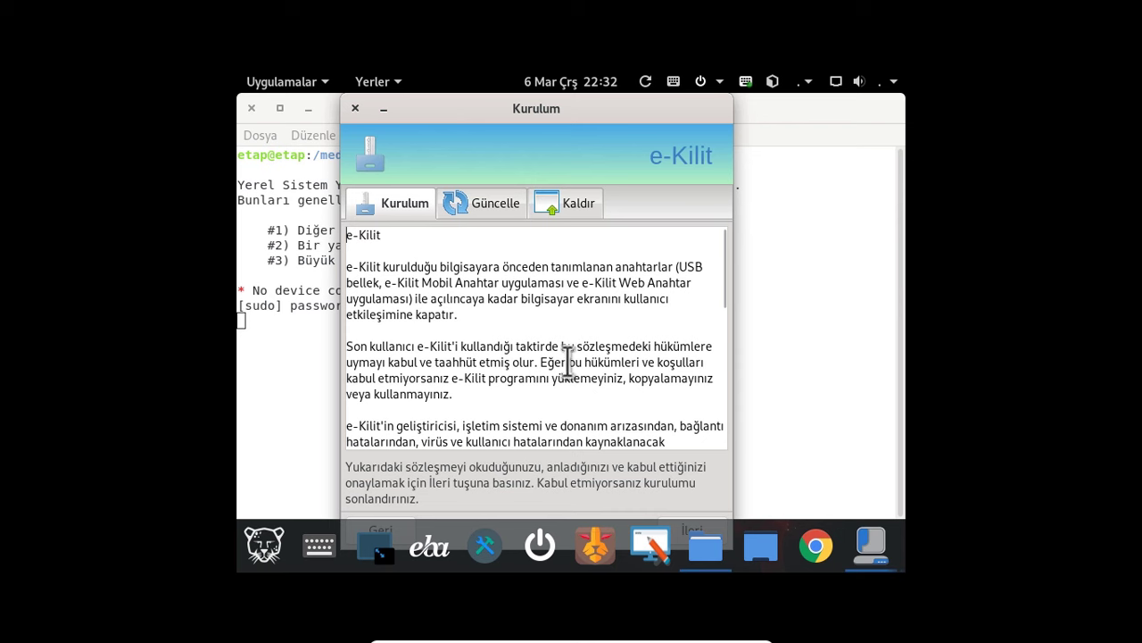
click(710, 531)
click(420, 259)
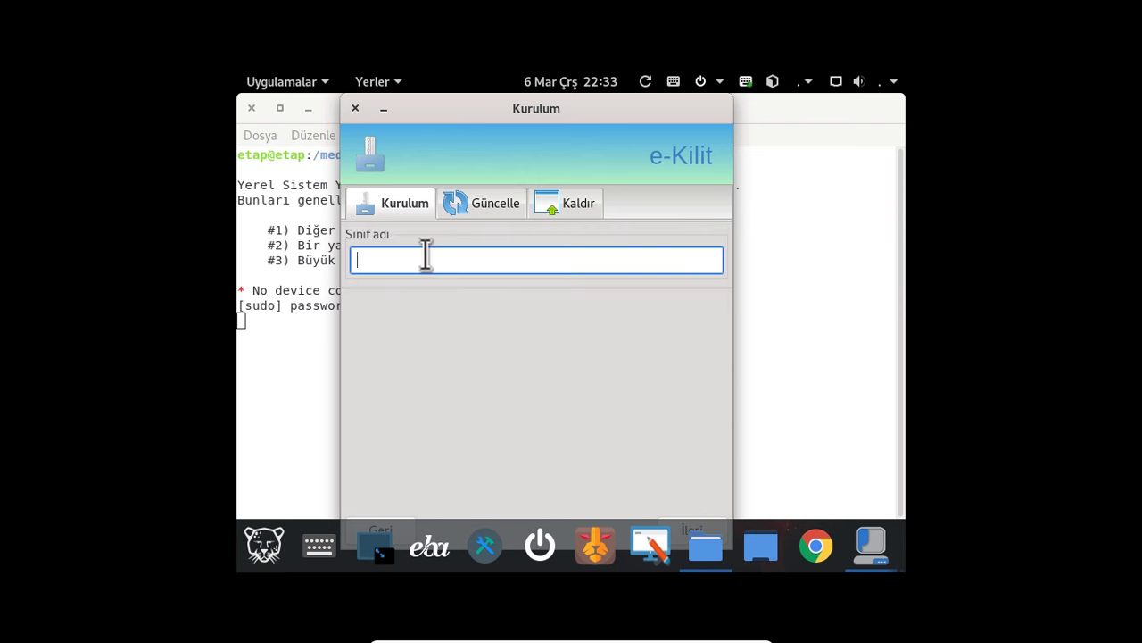
- Enter PratikBilgi as the class name and start the e-Kilit installation
text(Hasa)
key(BackSpace)
key(BackSpace)
key(BackSpace)
key(BackSpace)
text(PratikBilgi)
click(698, 537)
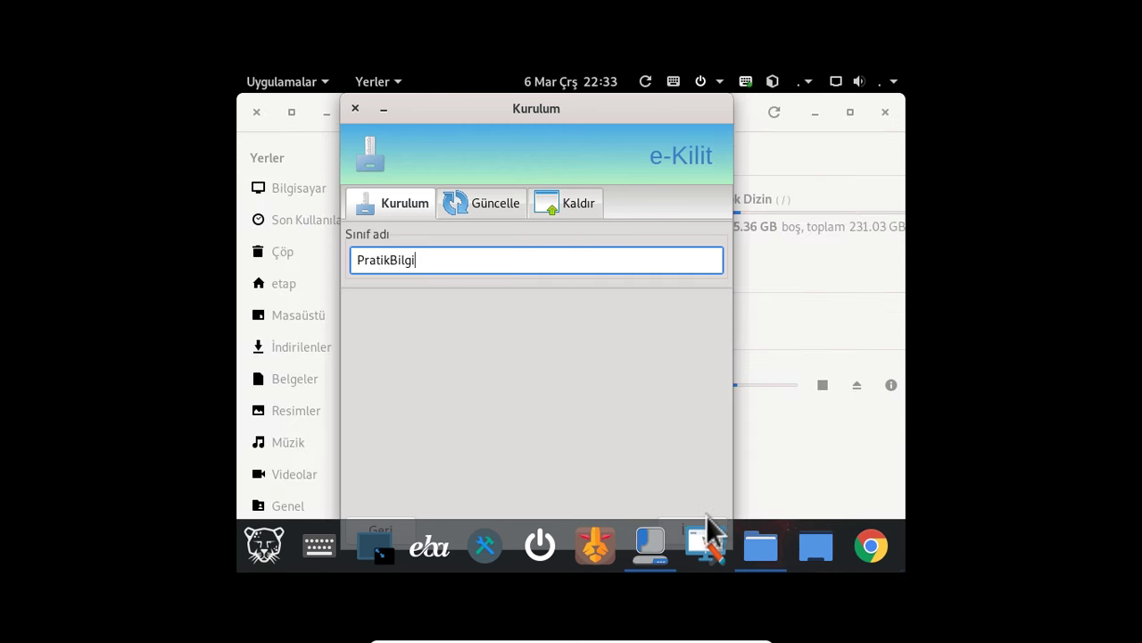
click(704, 522)
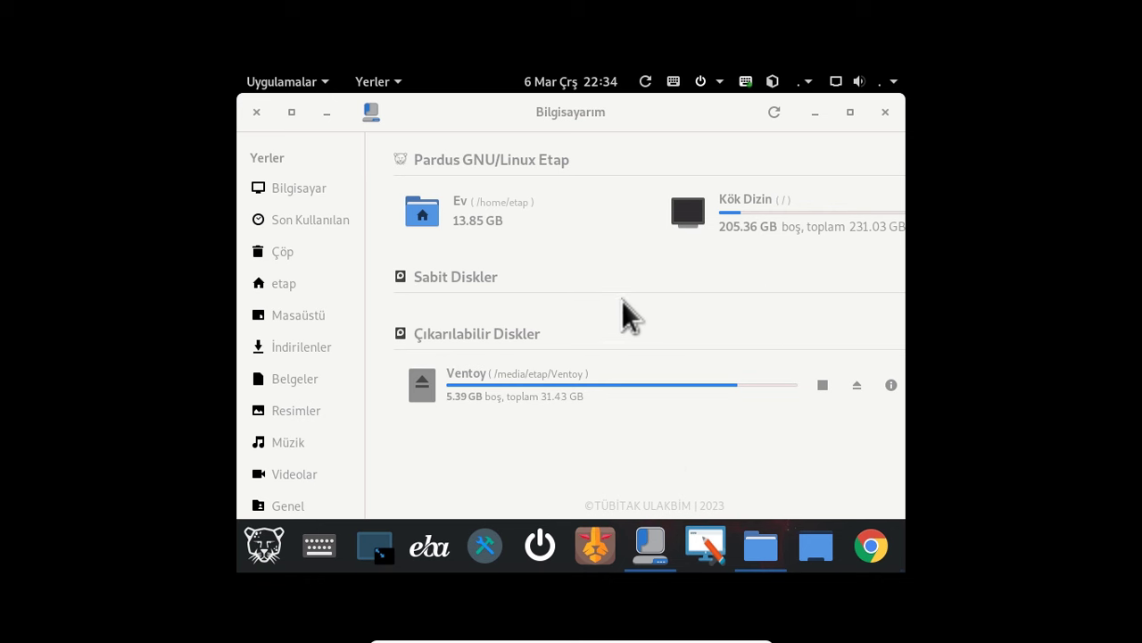
- Show the desktop and close the E-Tahta whiteboard pen toolbar
key(super+d)
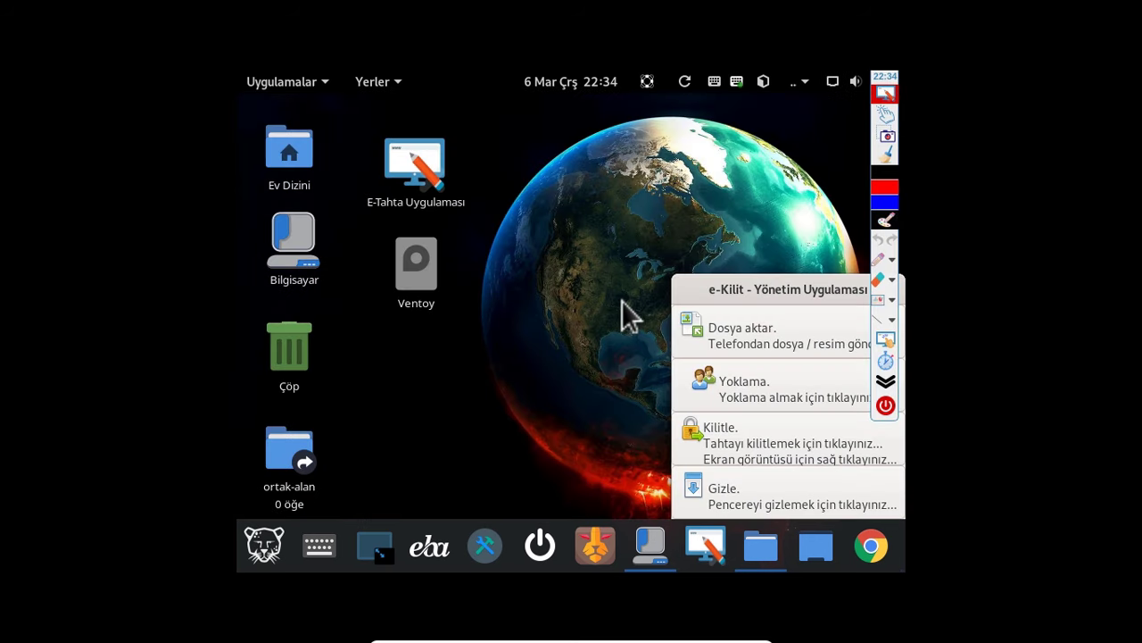
click(883, 406)
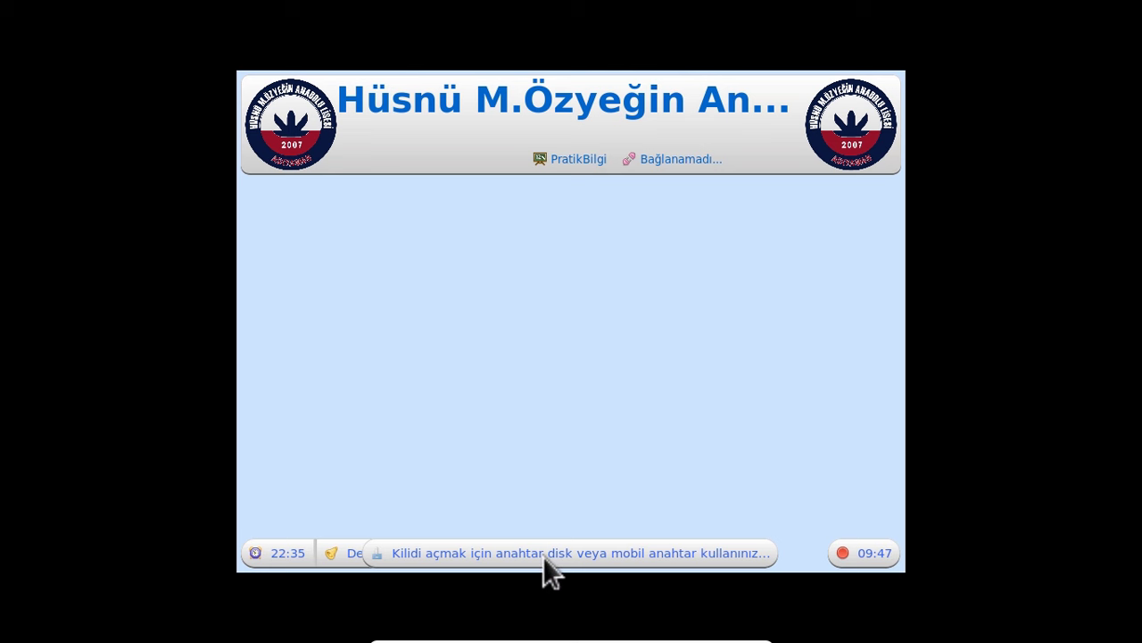
- Submit mobile-key code 256789 on the Anahtar Gir pad, then close the key entry panel
click(472, 552)
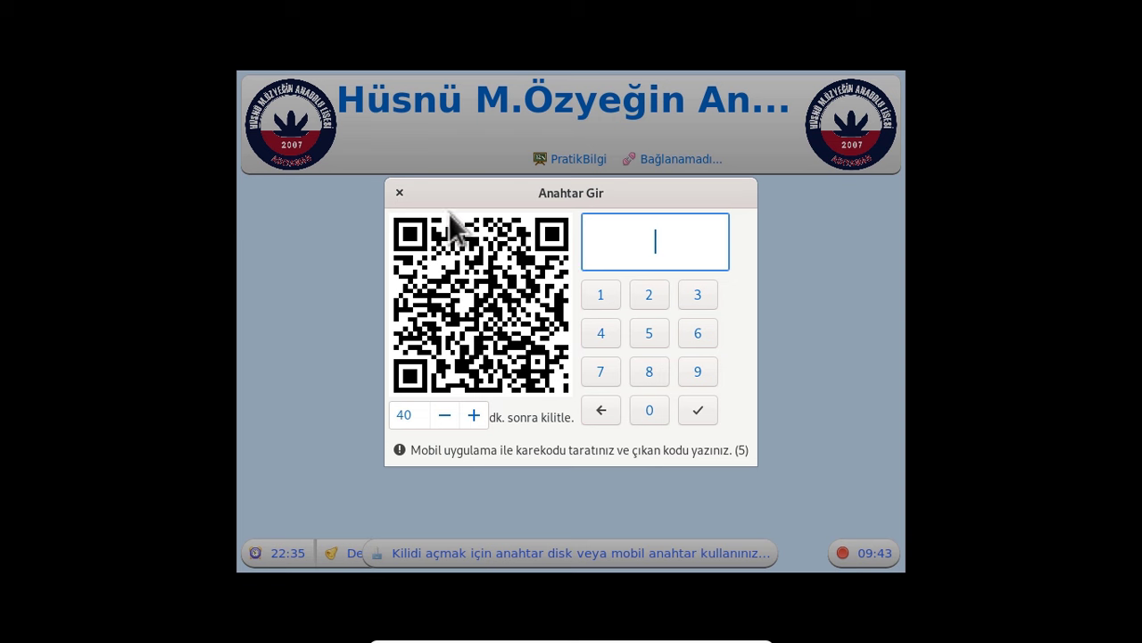
click(643, 298)
click(649, 333)
click(696, 332)
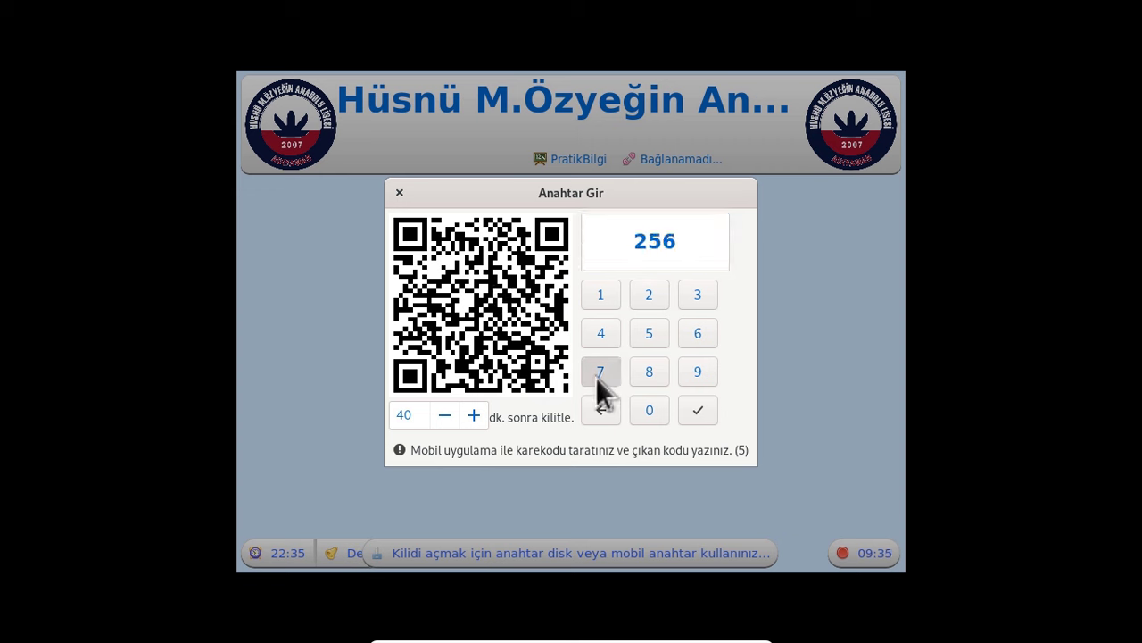
click(598, 373)
click(651, 371)
click(692, 374)
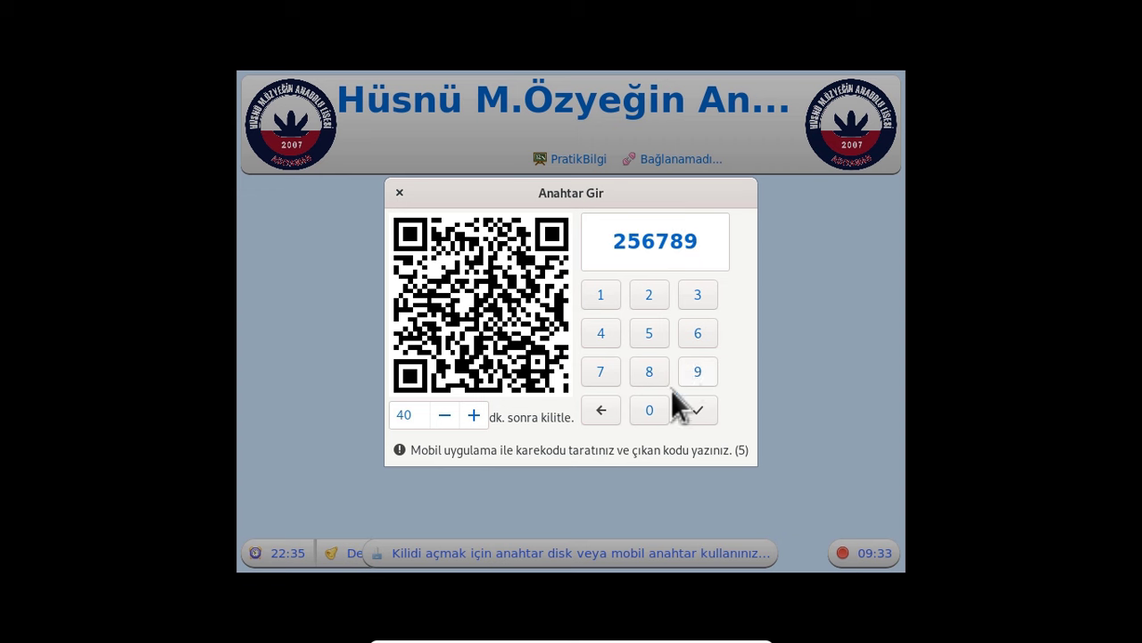
click(696, 410)
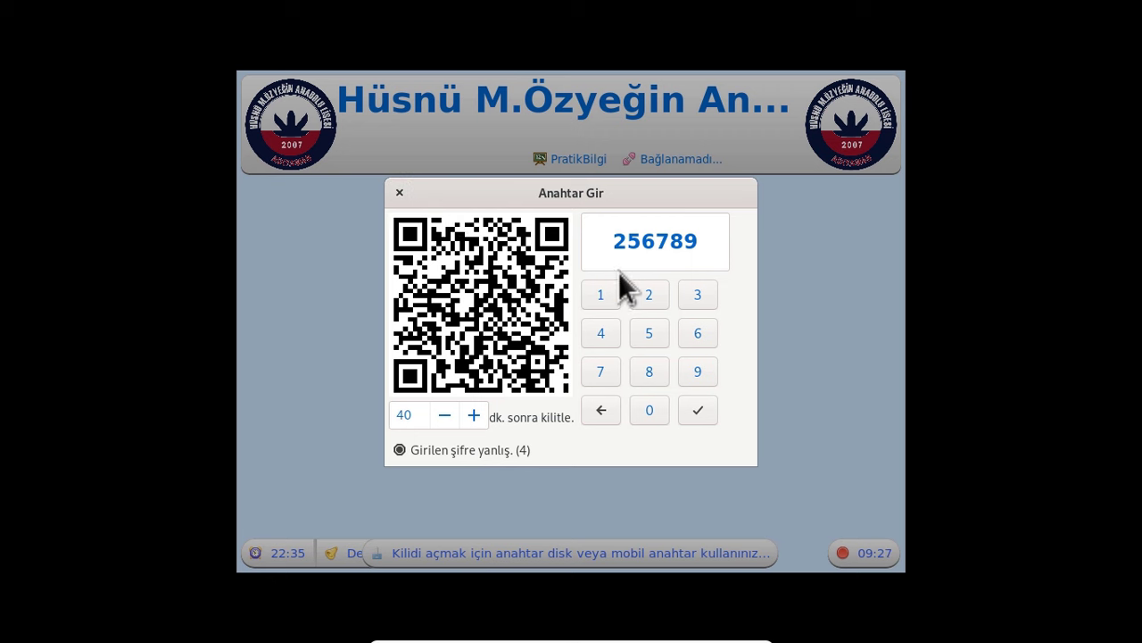
click(399, 192)
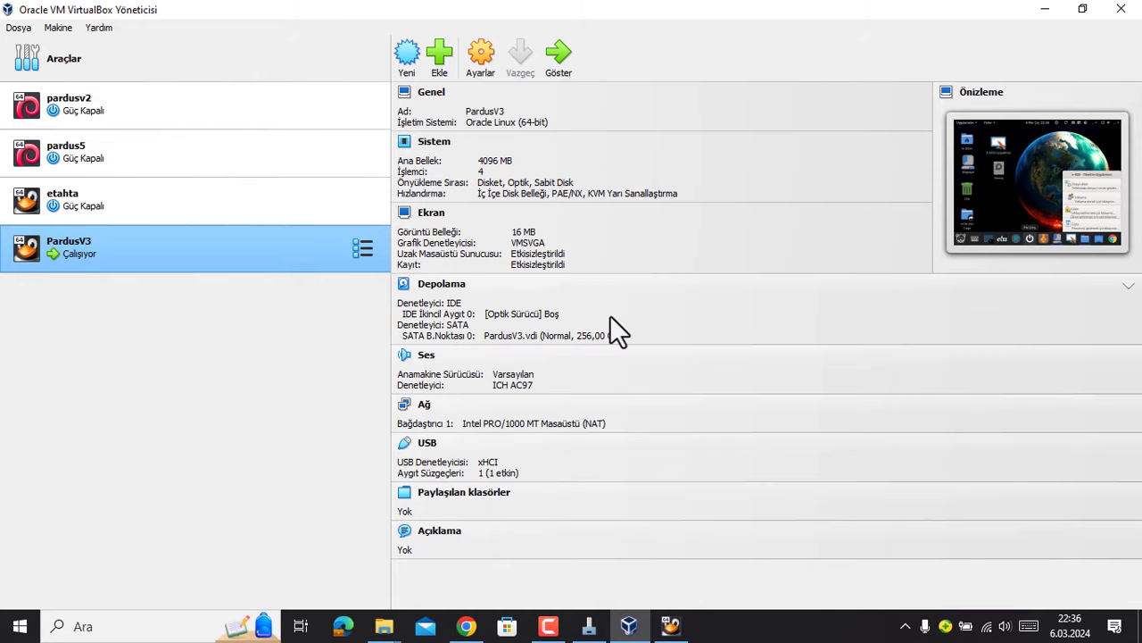
- Minimize VirtualBox and File Explorer and bring up the e-Kilit Ana Program window
click(1044, 5)
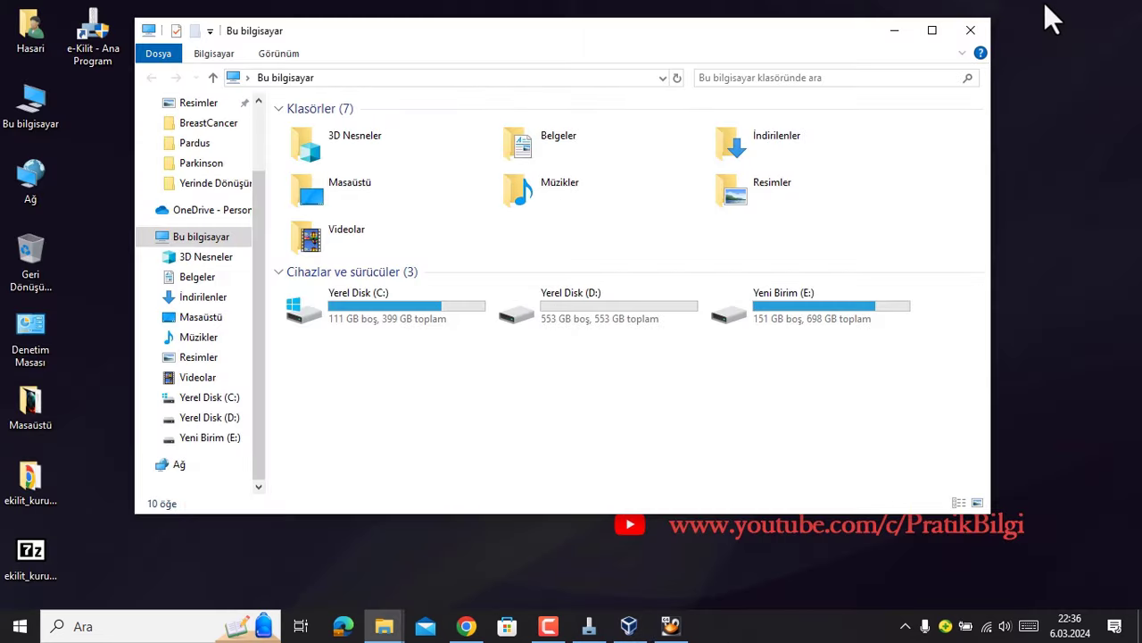
click(894, 30)
click(589, 626)
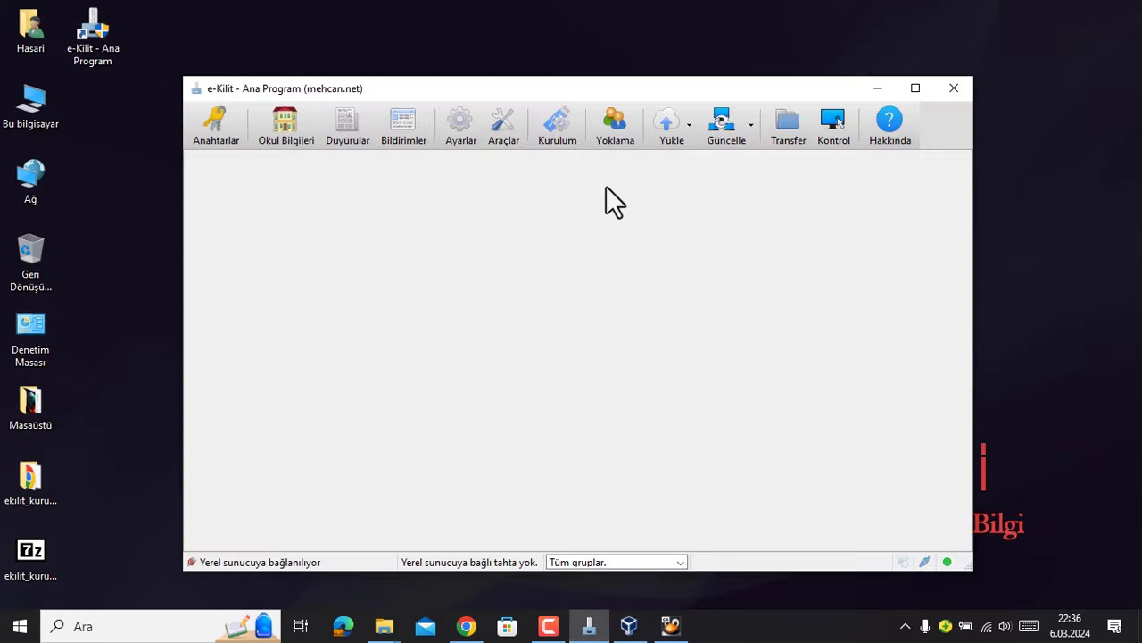
drag(584, 84, 616, 61)
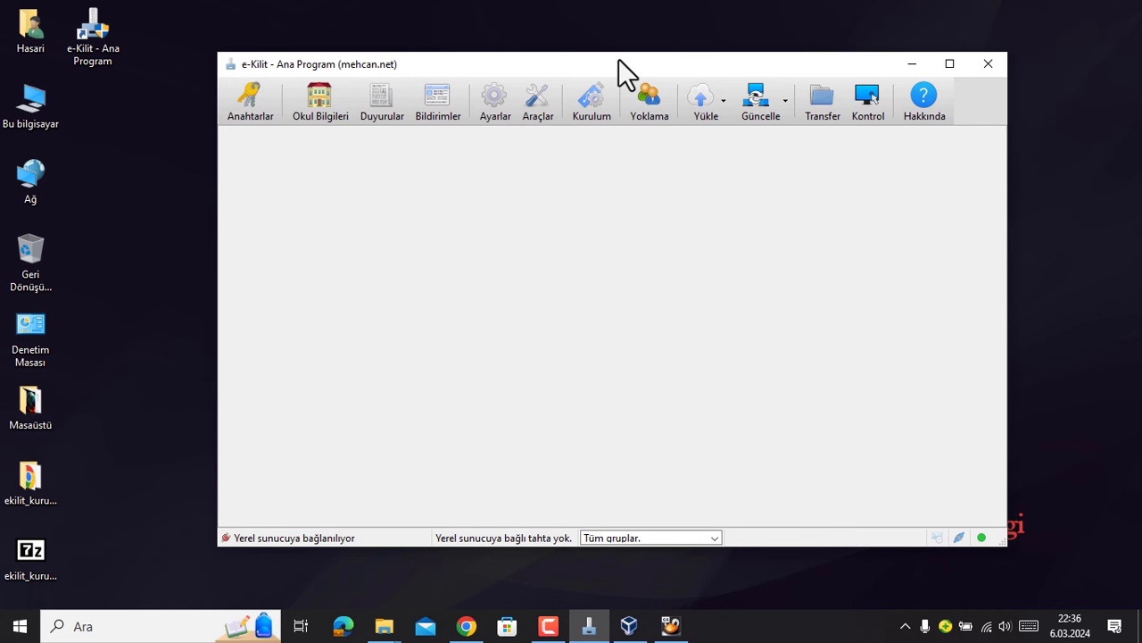
- Check the Mobil Anahtar form in Anahtar Ekle, close it, and start the cloud upload
click(250, 114)
click(557, 169)
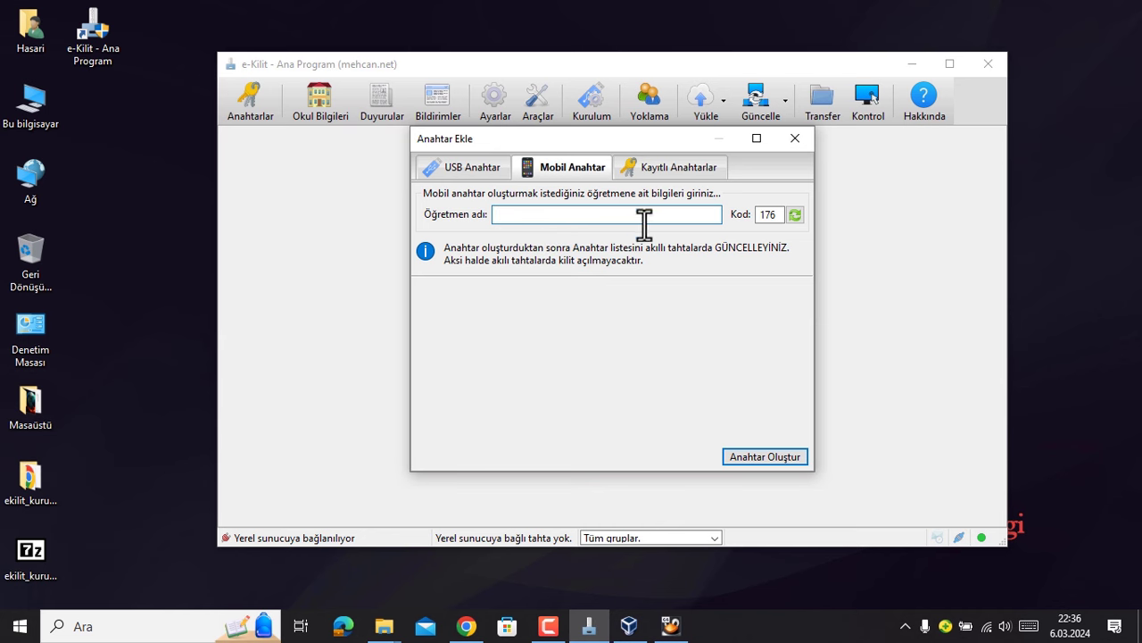
drag(656, 141, 650, 164)
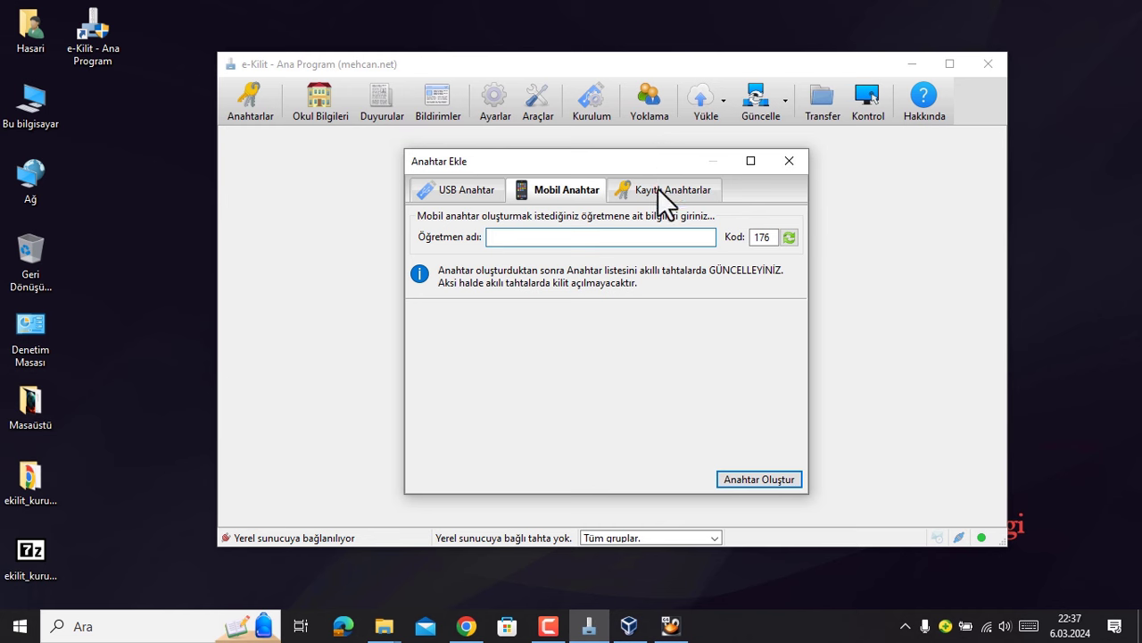
click(782, 164)
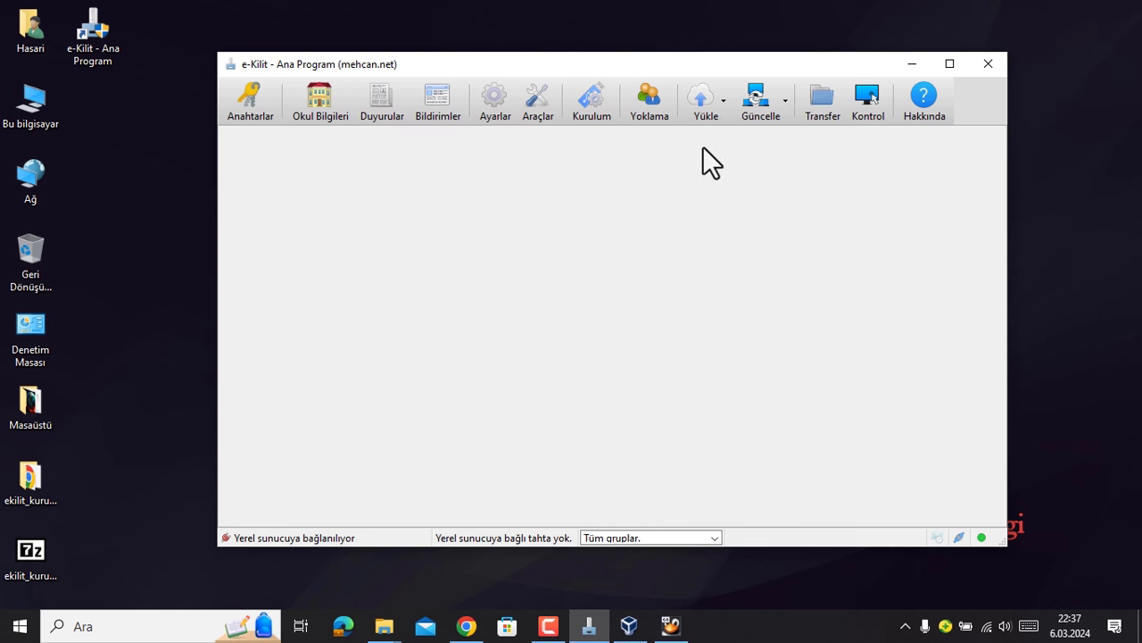
click(704, 97)
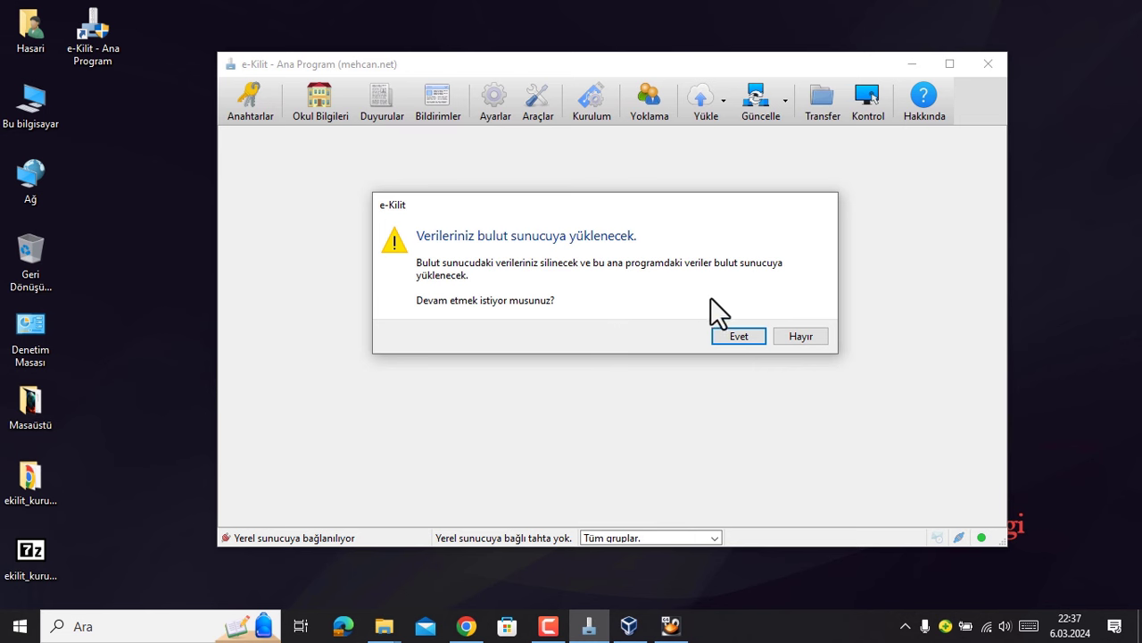
click(793, 337)
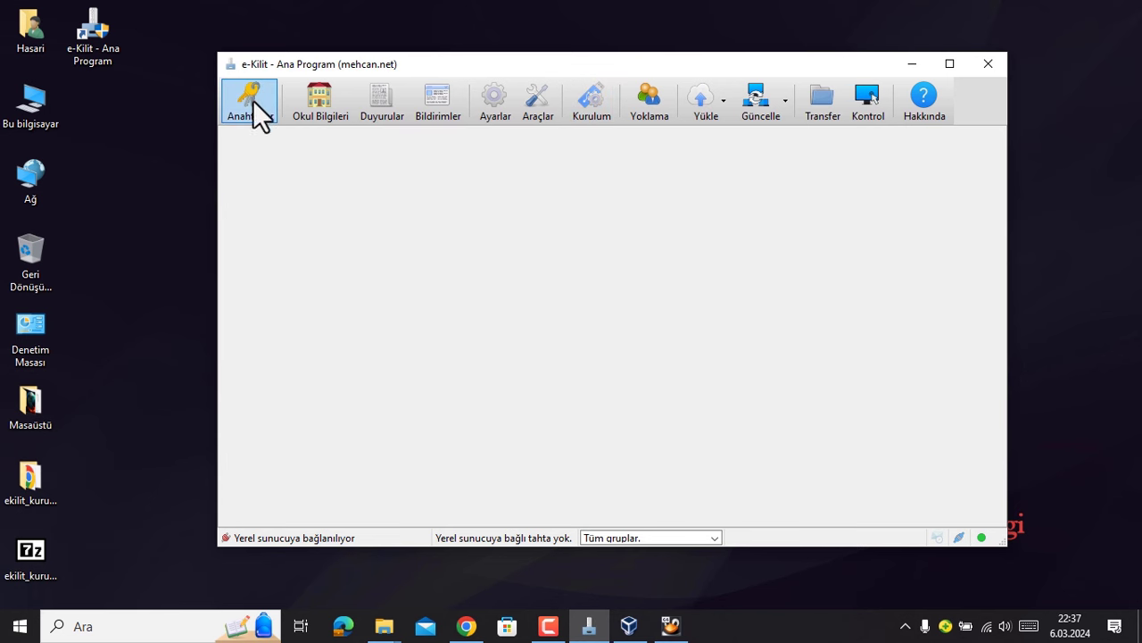
click(594, 103)
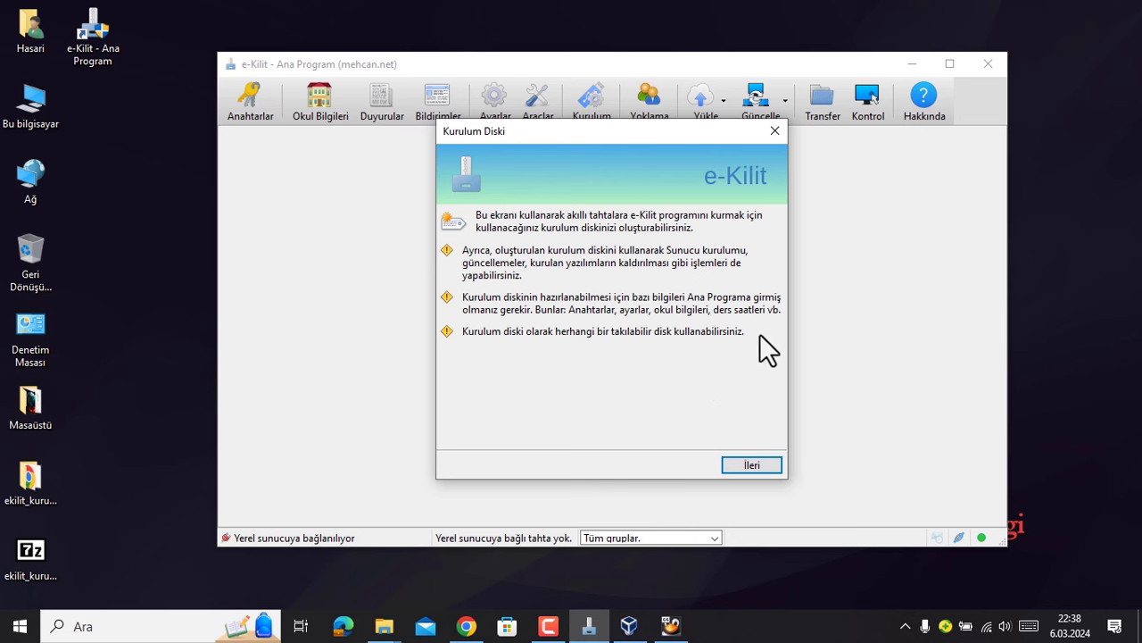
click(776, 130)
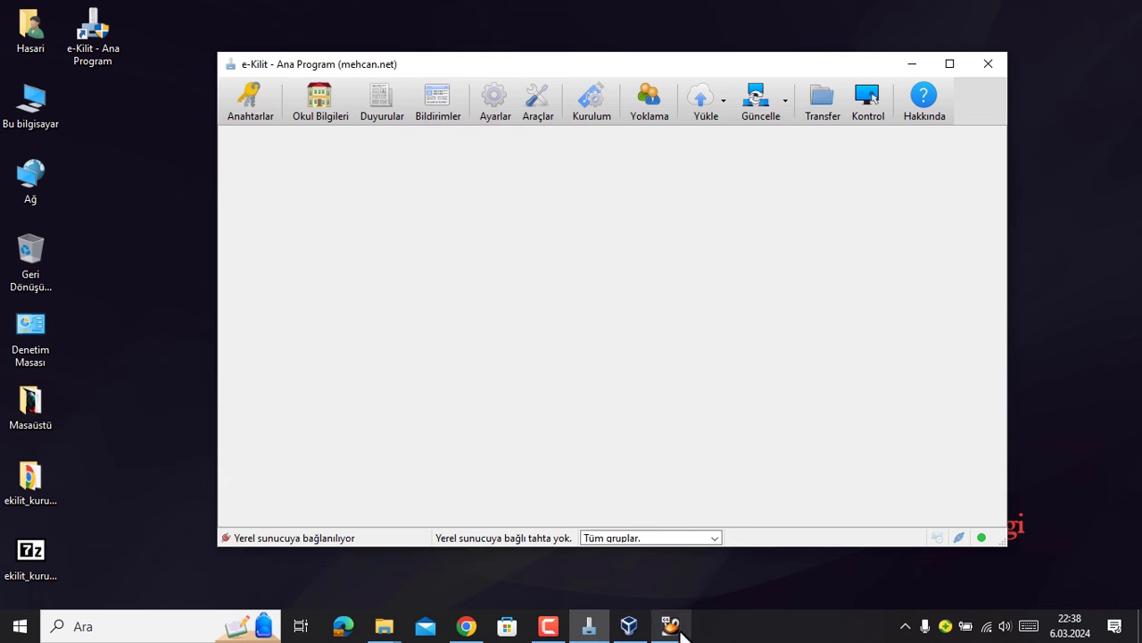
mouse_move(674, 629)
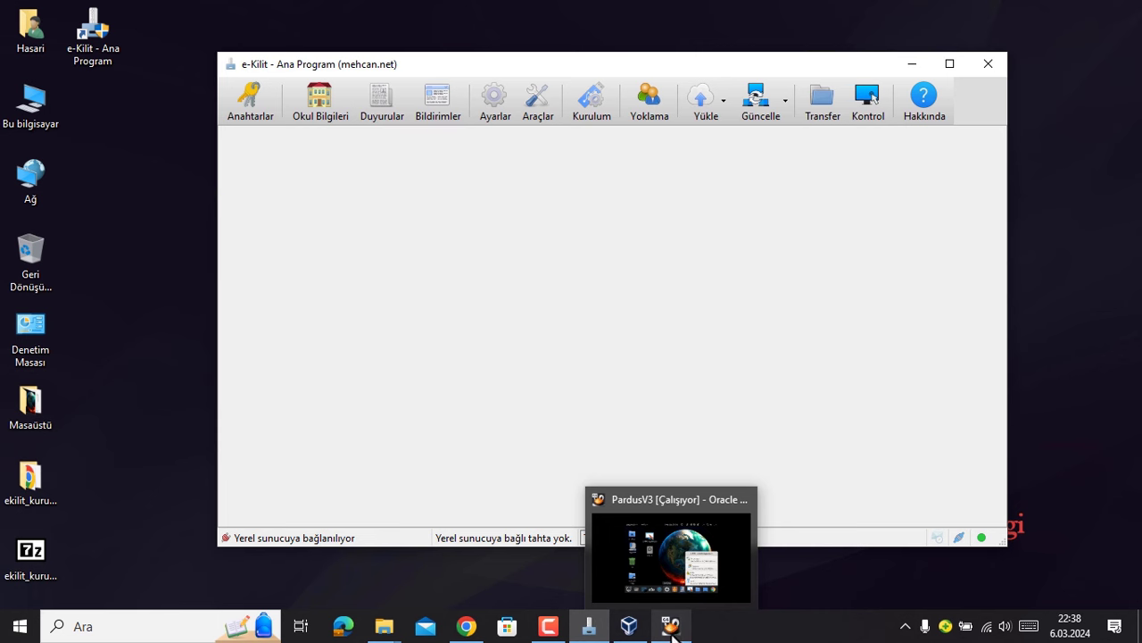
- Switch to the PardusV3 virtual machine and open the e-Kilit Kurulum folder
click(674, 628)
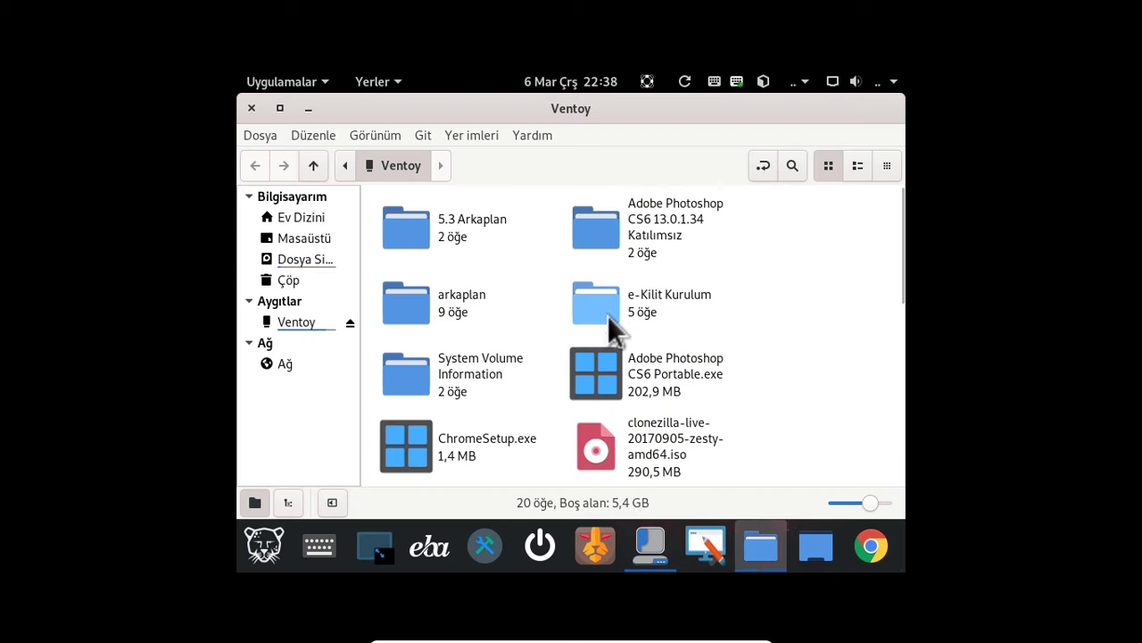
double_click(607, 313)
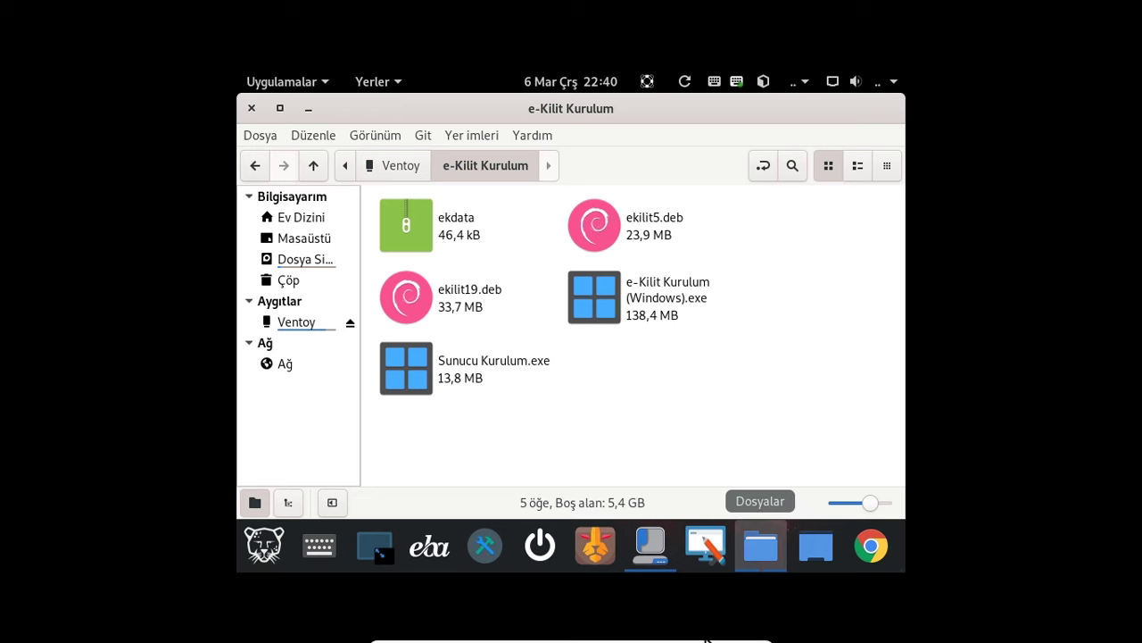
- Exit VirtualBox full screen and minimize the PardusV3 window
key(Control_R+f)
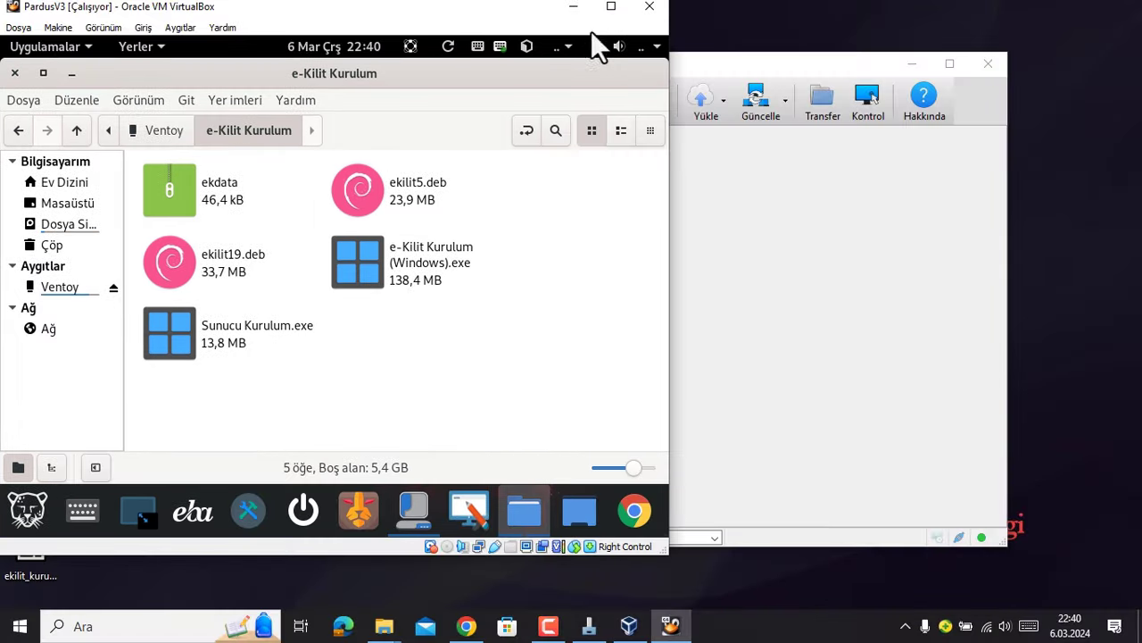
click(572, 8)
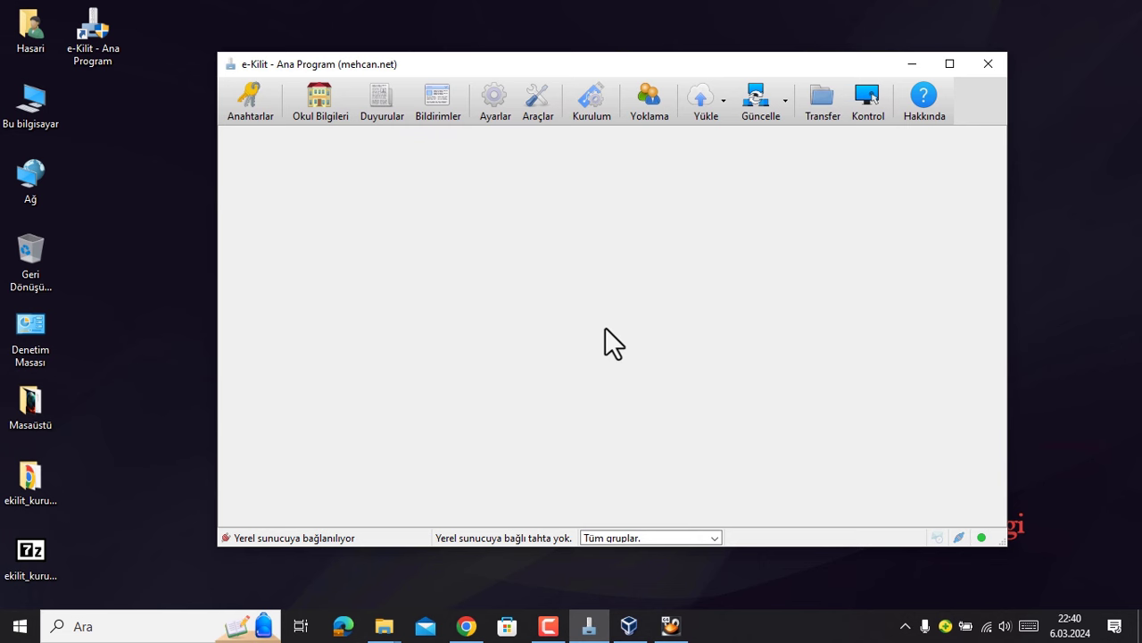